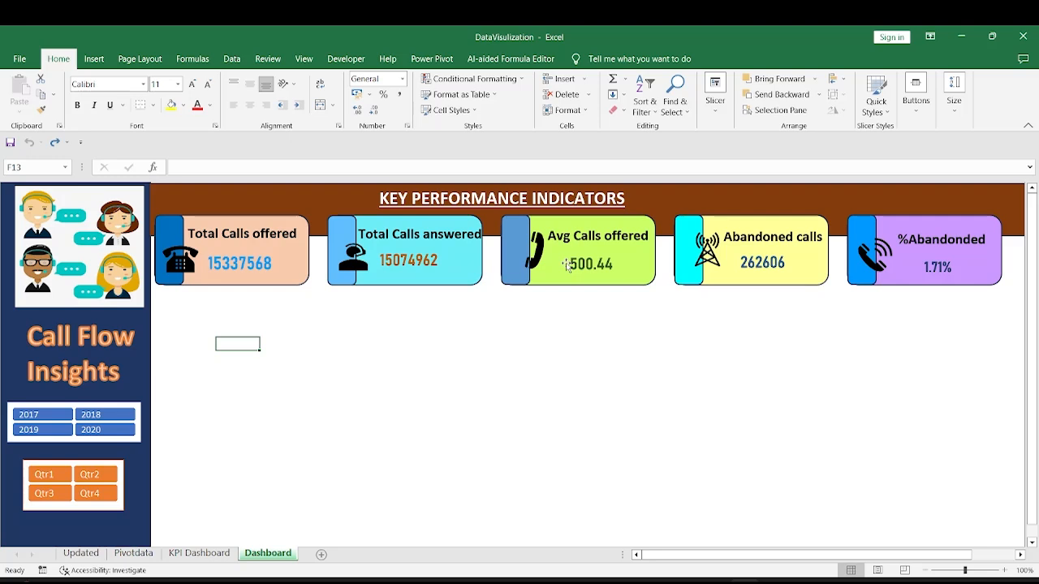
# On the Pivotdata sheet, delete the Quarters and Years slicers and move the Months slicer over to columns L to N.
pyautogui.click(131, 553)
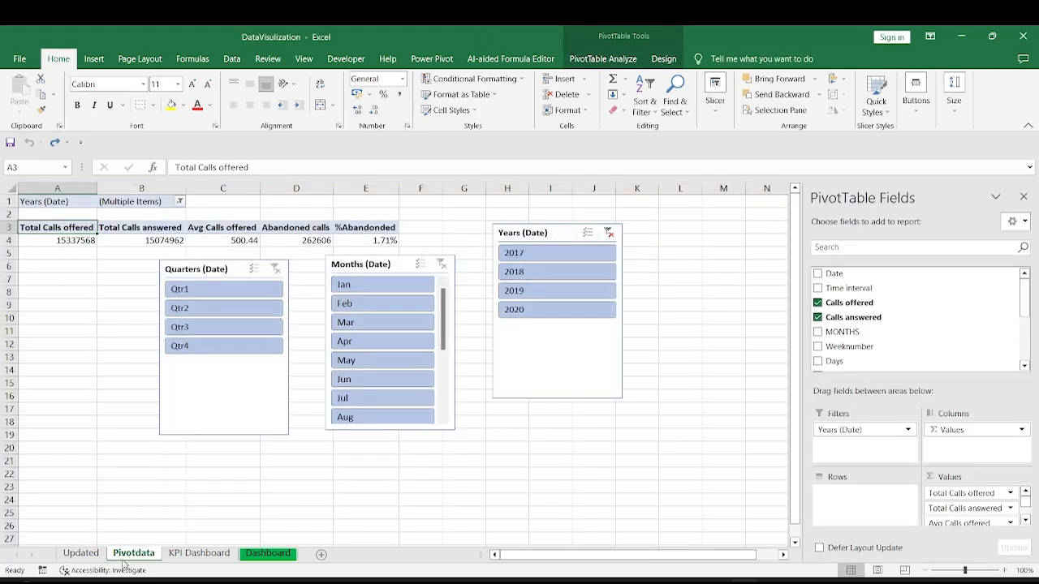
pyautogui.click(233, 386)
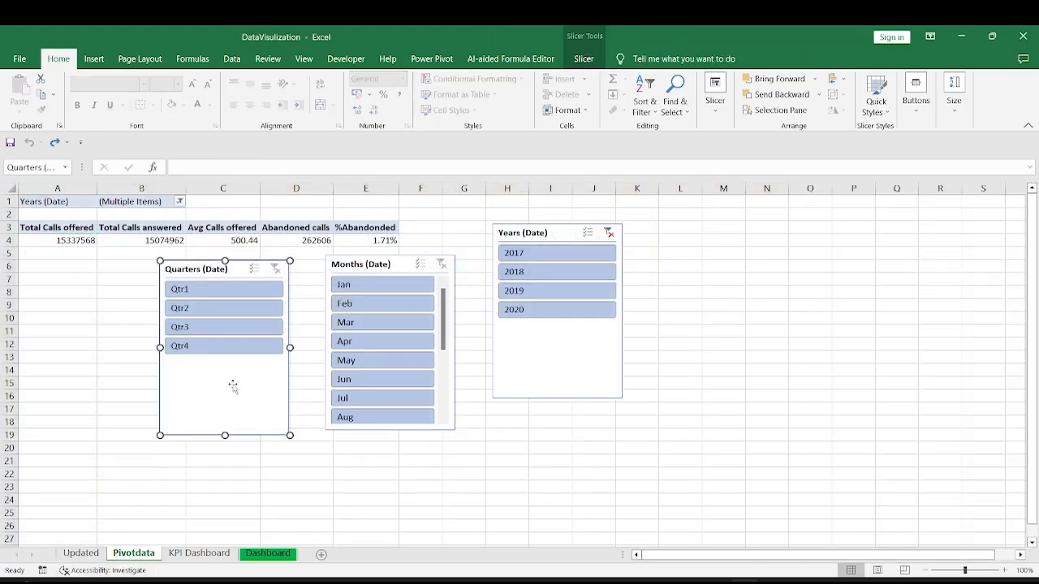
pyautogui.press('Delete')
pyautogui.click(515, 347)
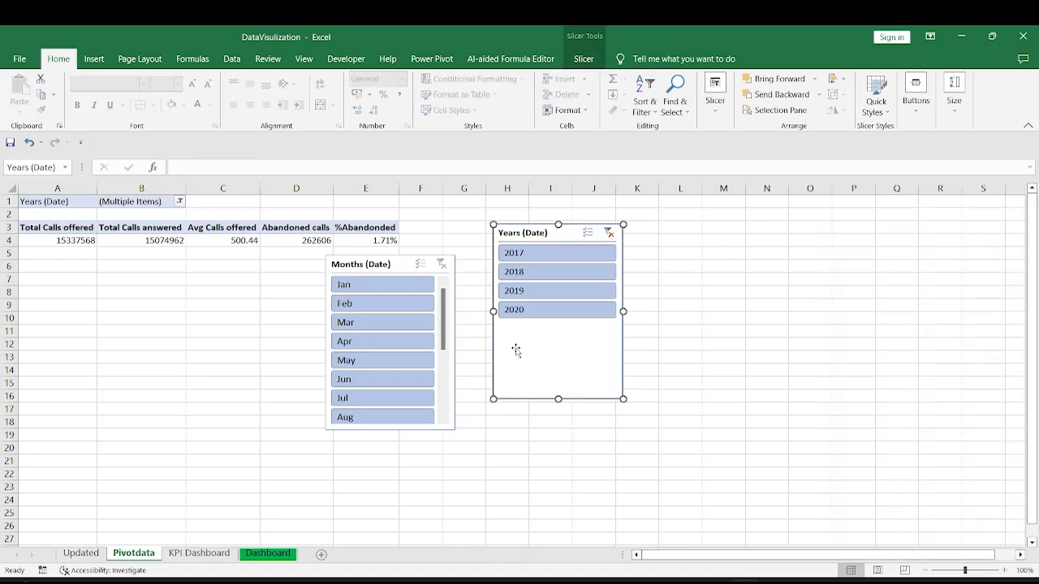
pyautogui.press('Delete')
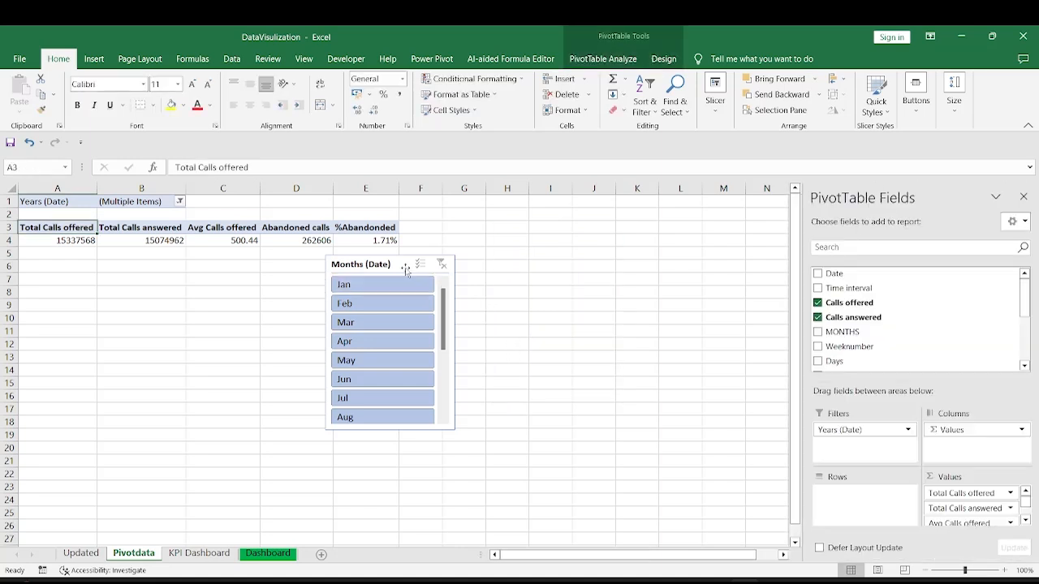
pyautogui.moveTo(410, 263); pyautogui.dragTo(737, 209)
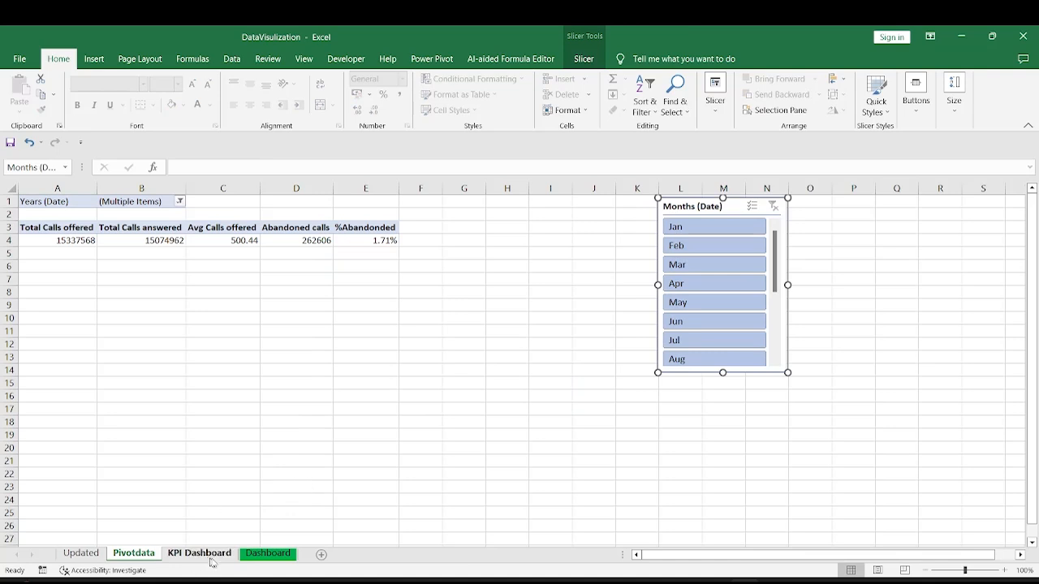
# Check on the Dashboard sheet that the Years slicer's report connections include PivotTable1.
pyautogui.click(267, 553)
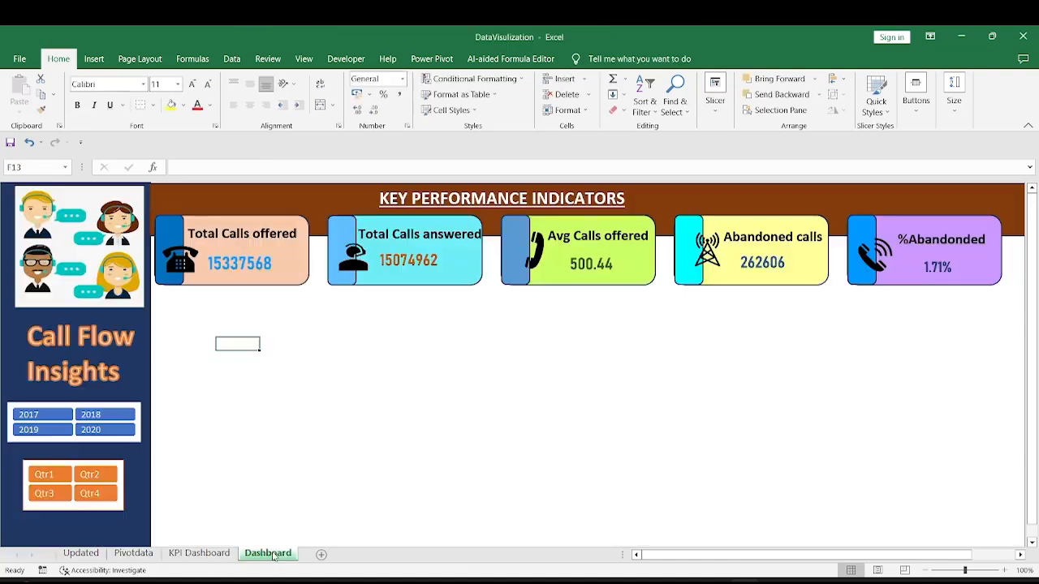
pyautogui.click(116, 443)
pyautogui.rightClick(120, 442)
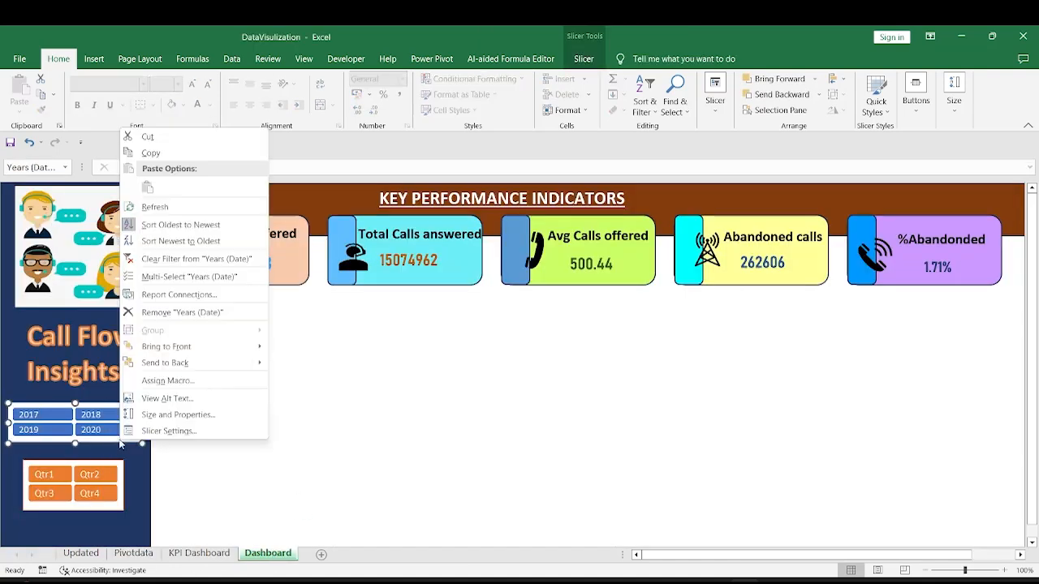
pyautogui.click(166, 296)
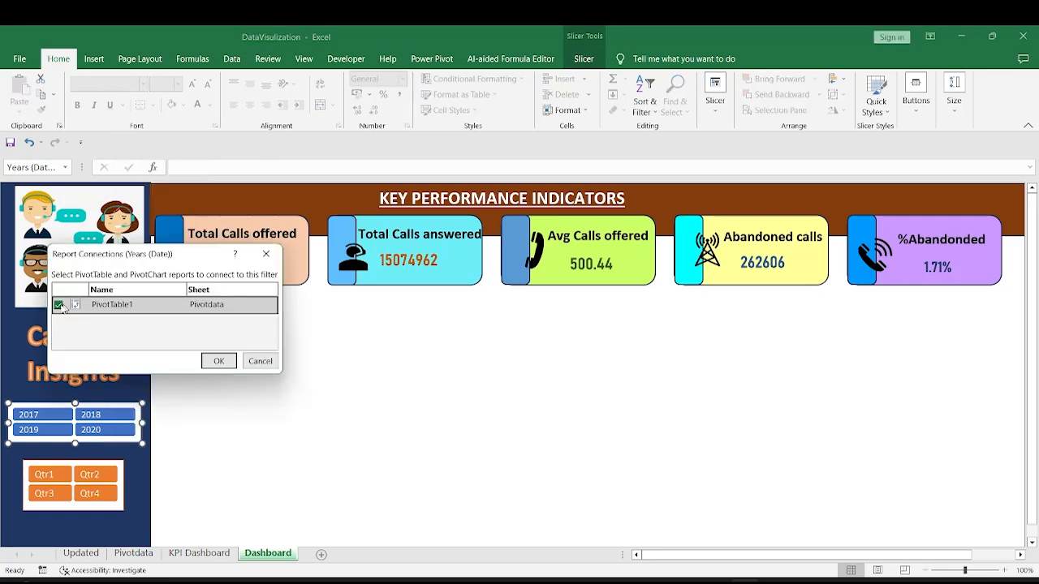
pyautogui.click(219, 361)
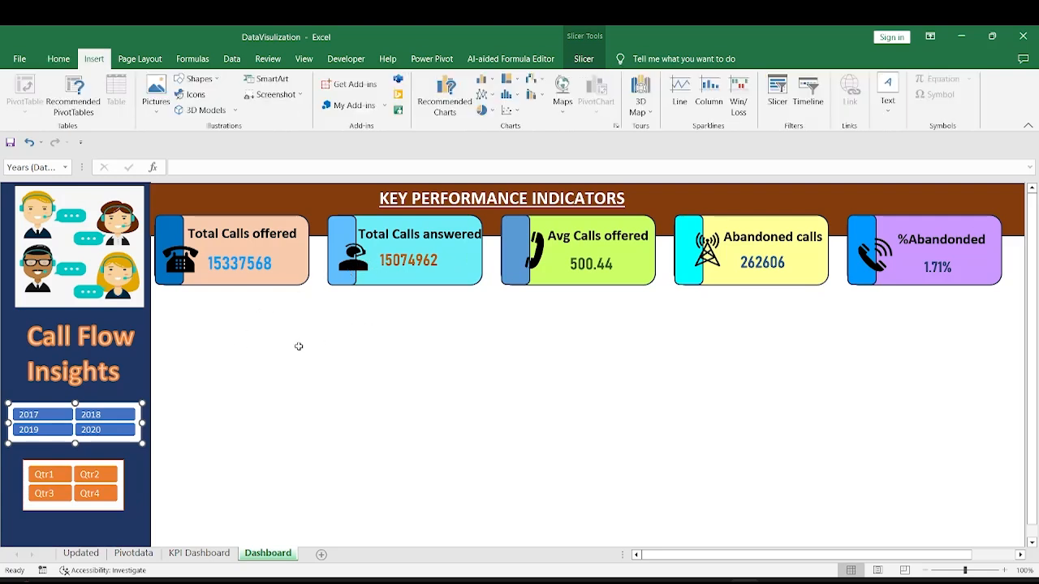
# Draw a rectangle covering the Dashboard area below the header banner, about 13.04 cm high and 36.72 cm wide.
pyautogui.click(297, 346)
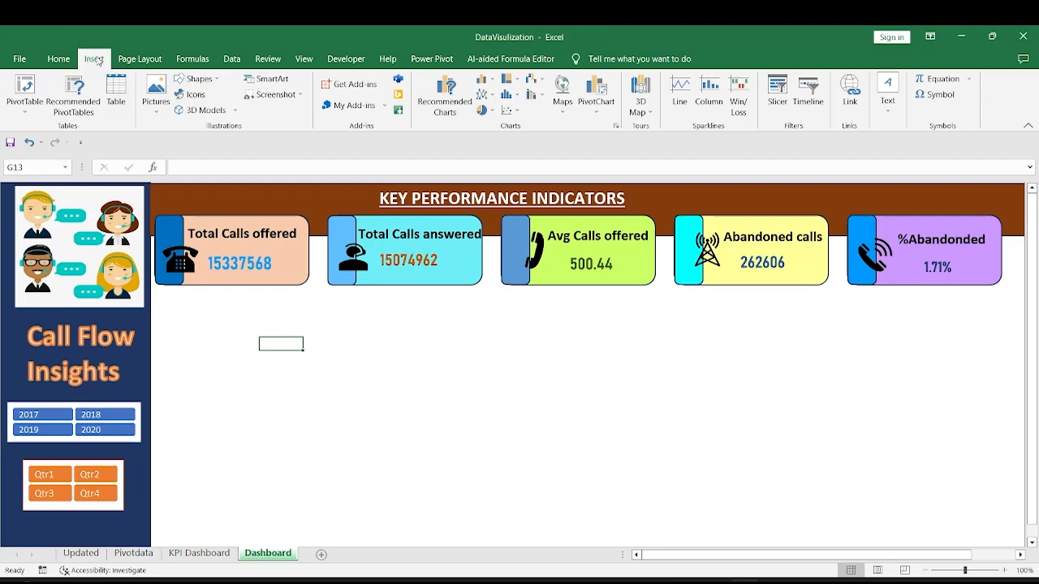
pyautogui.click(201, 79)
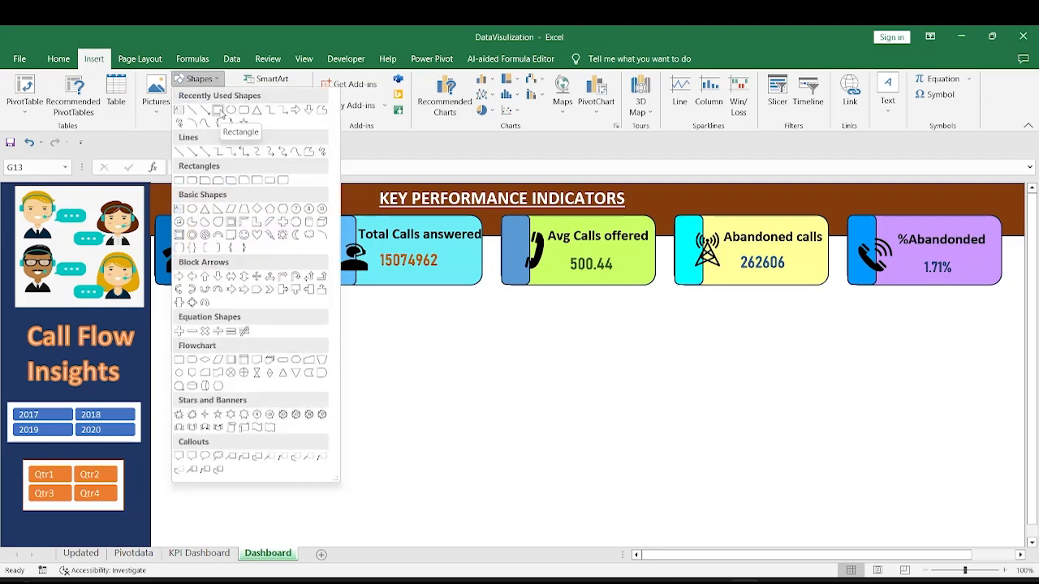
pyautogui.click(217, 112)
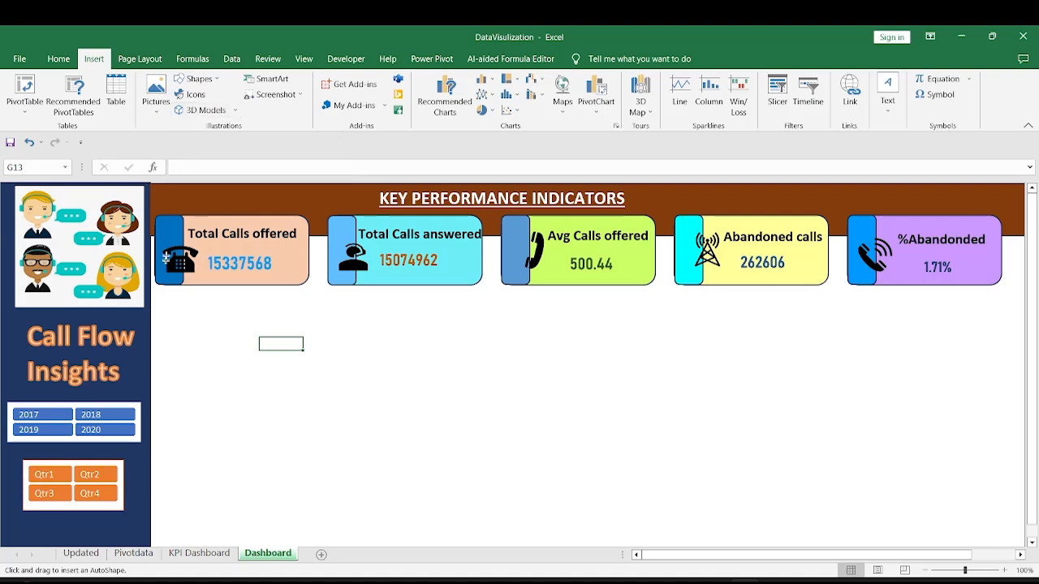
pyautogui.moveTo(149, 234); pyautogui.dragTo(908, 543)
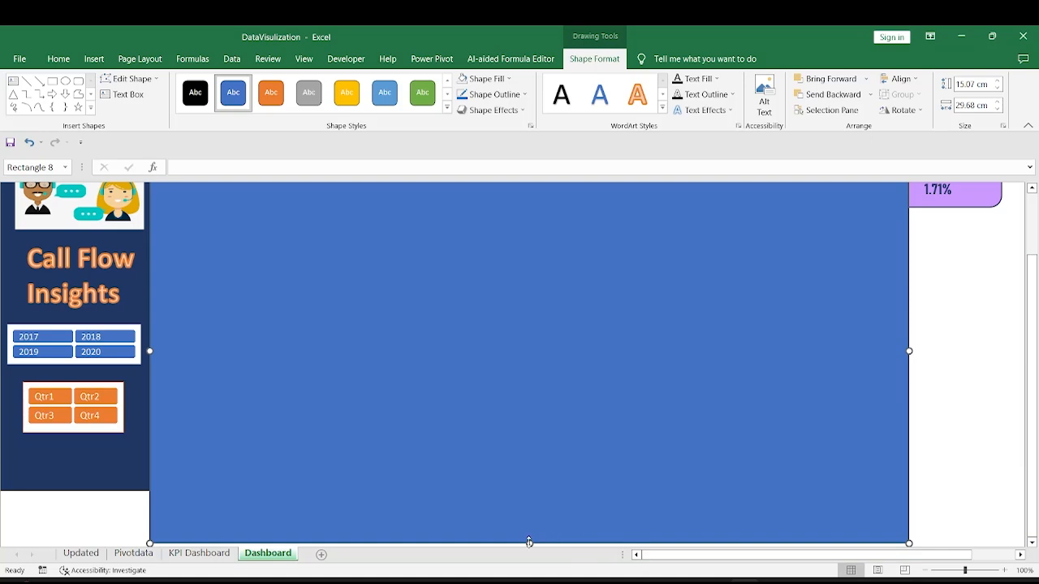
pyautogui.moveTo(529, 543); pyautogui.dragTo(529, 492)
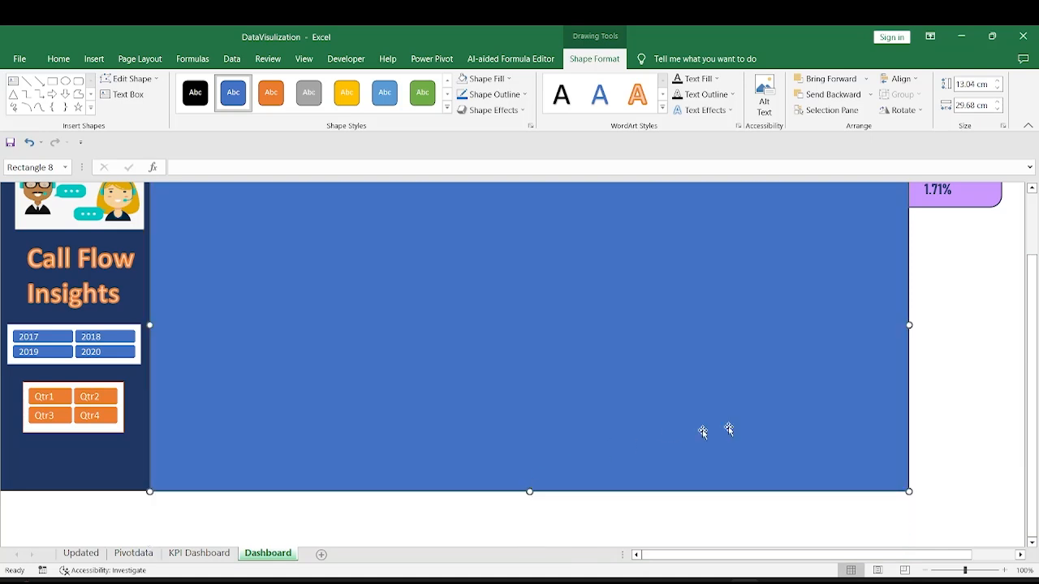
pyautogui.moveTo(909, 325); pyautogui.dragTo(1024, 321)
pyautogui.scroll(2, 220, 397)
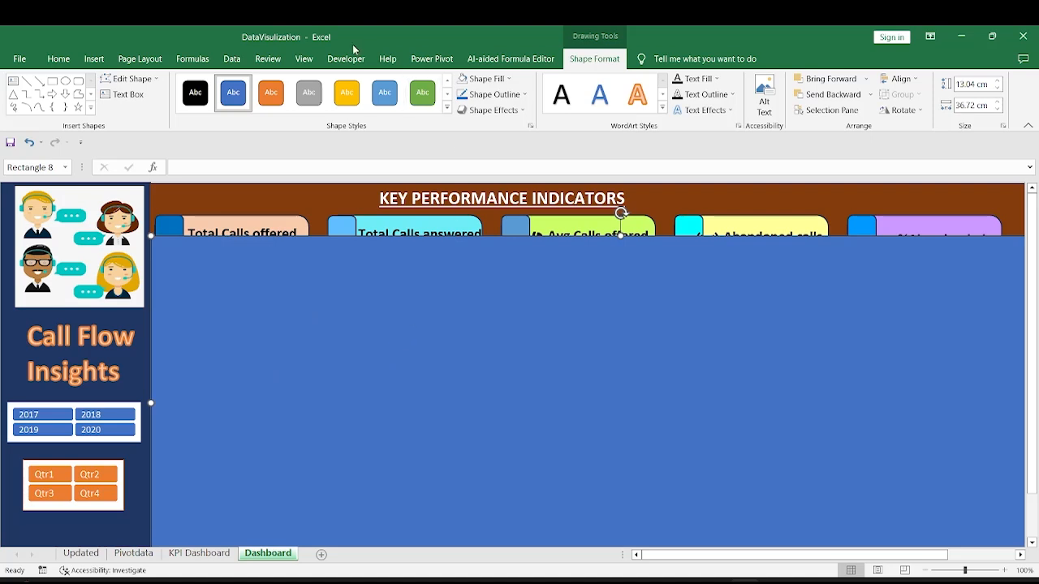
# Apply the semi-transparent orange preset style to the large rectangle and send it to the back.
pyautogui.click(344, 99)
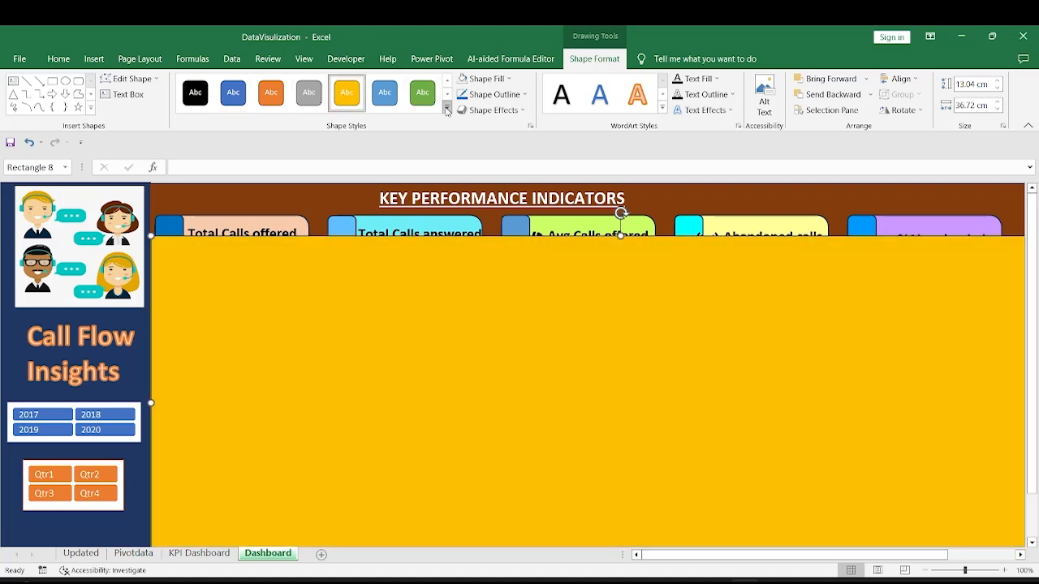
pyautogui.click(447, 108)
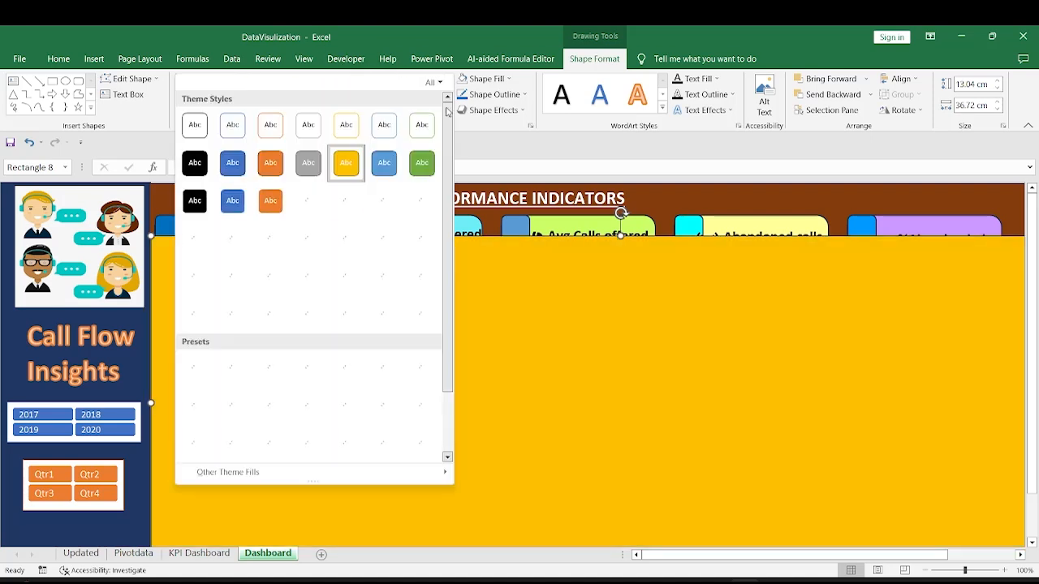
pyautogui.click(387, 357)
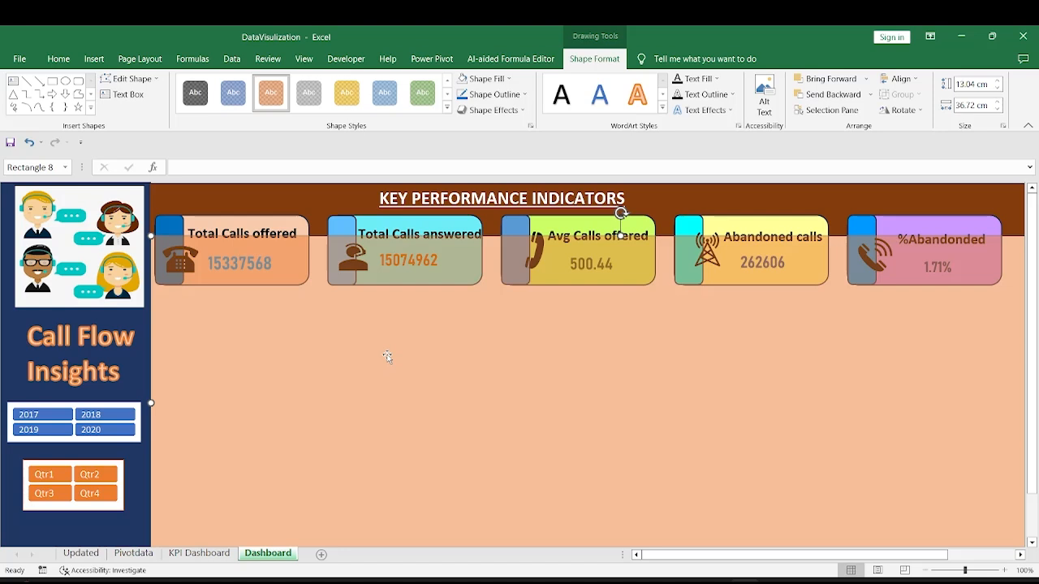
pyautogui.click(869, 94)
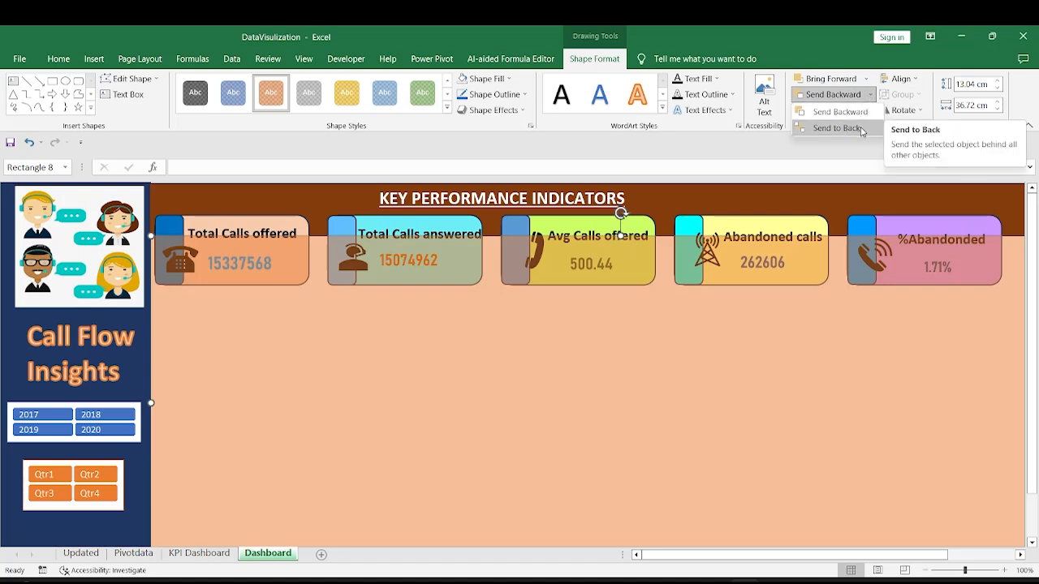
pyautogui.click(837, 128)
# Set the text outline of the brown header banner to No Outline.
pyautogui.click(747, 216)
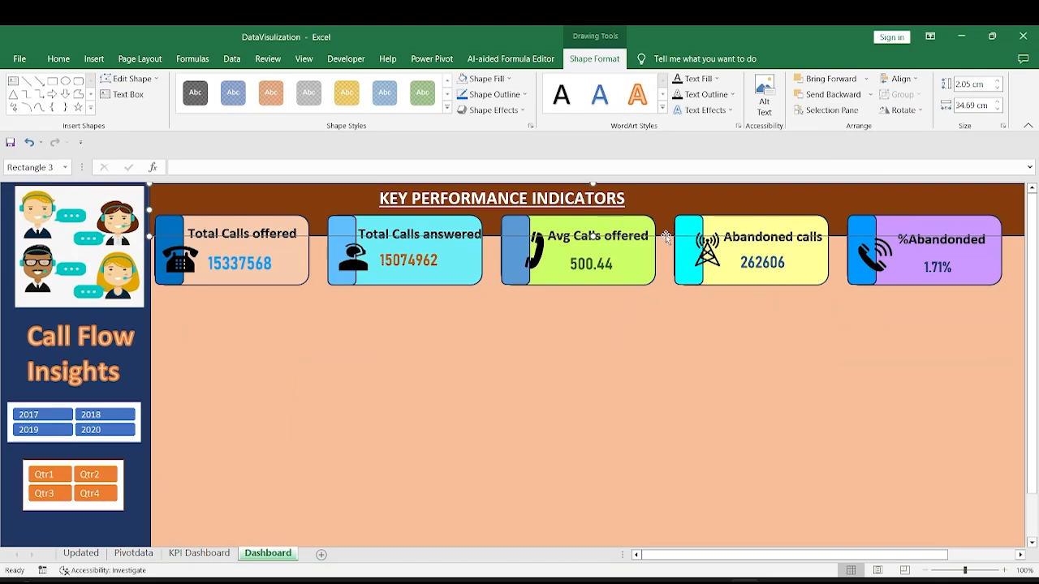
pyautogui.click(702, 95)
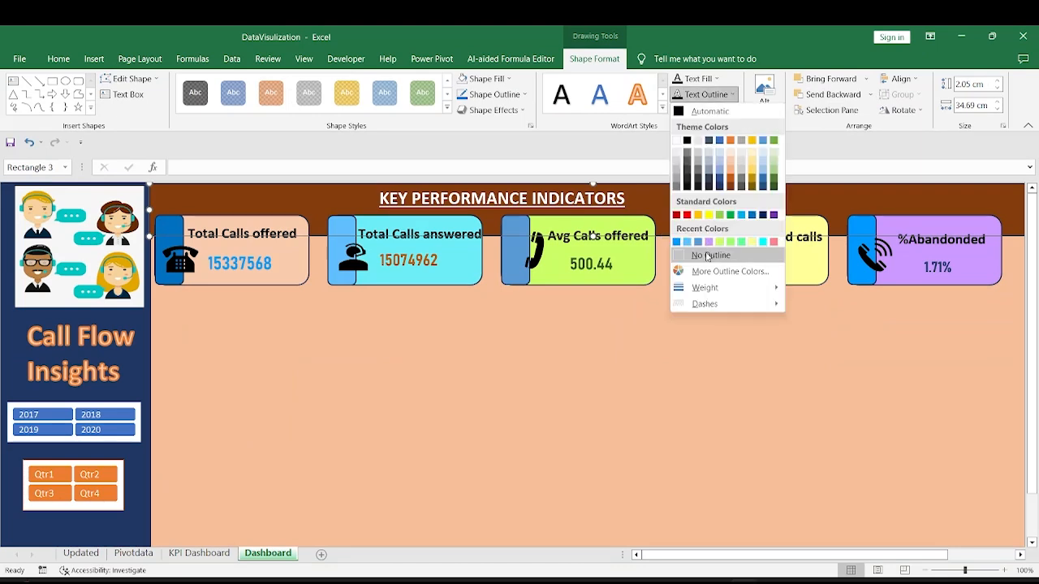
pyautogui.click(706, 254)
pyautogui.click(660, 337)
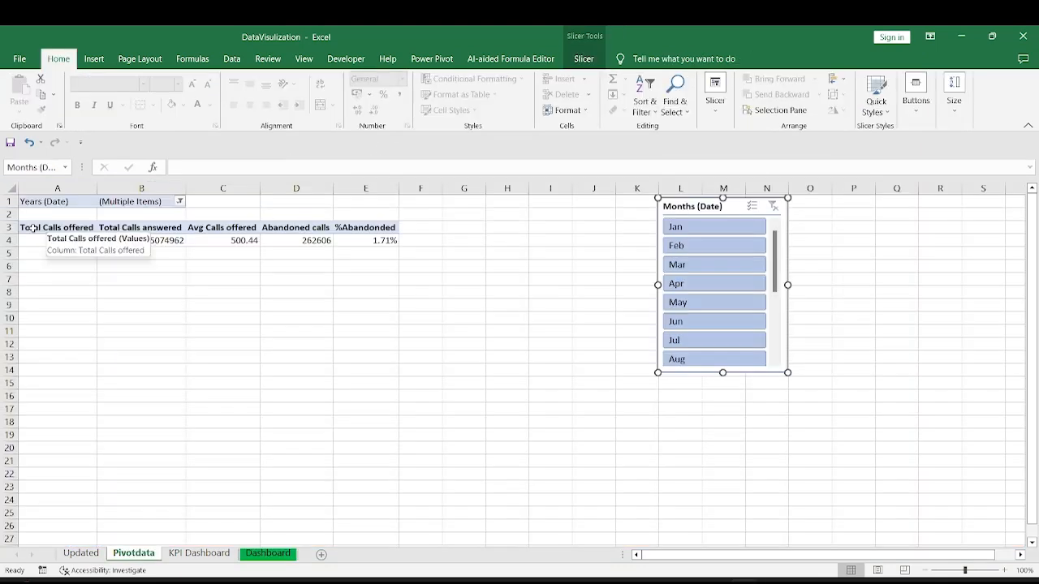
# Insert a PivotTable from the KPI Dashboard range A2:H30650 into the existing Pivotdata sheet at cell A7.
pyautogui.moveTo(41, 228); pyautogui.dragTo(364, 241)
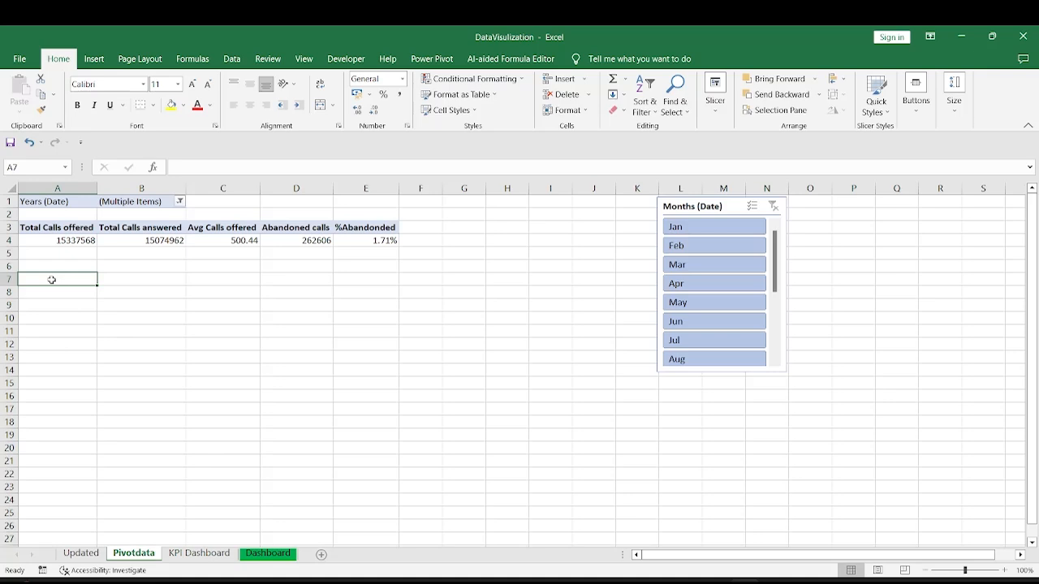
pyautogui.click(203, 557)
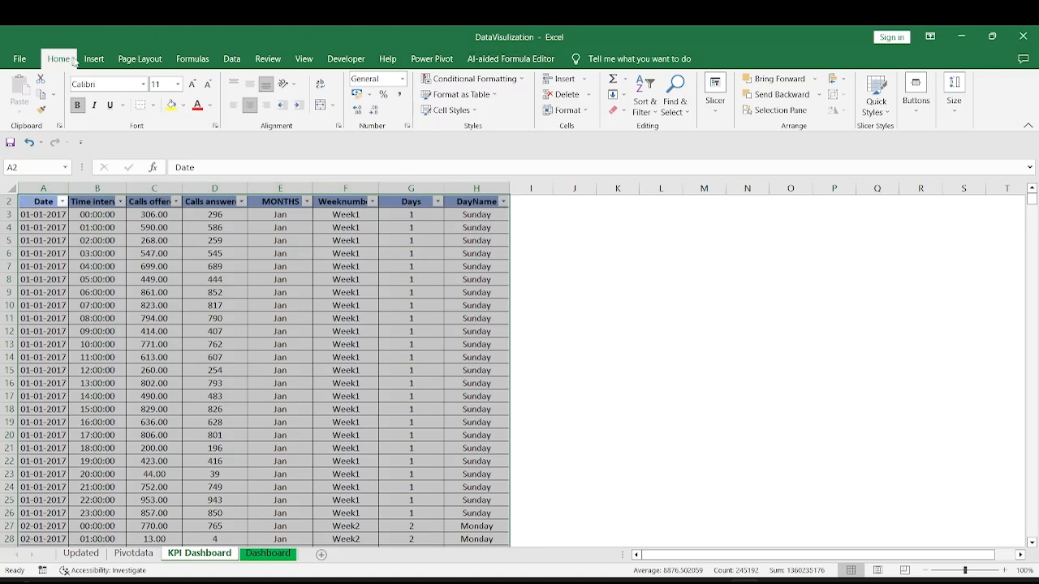
pyautogui.click(96, 60)
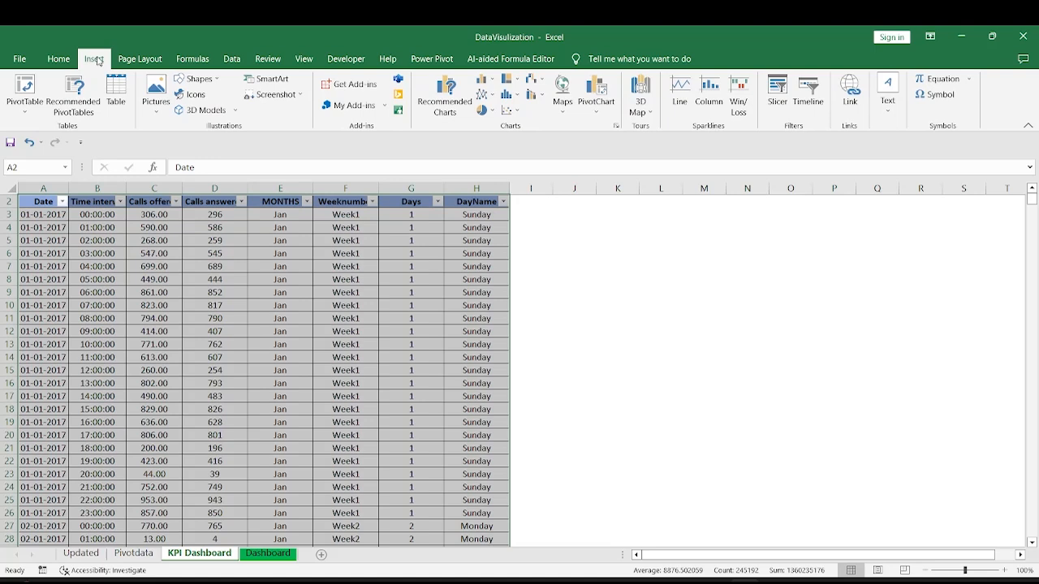
pyautogui.click(29, 109)
pyautogui.click(60, 128)
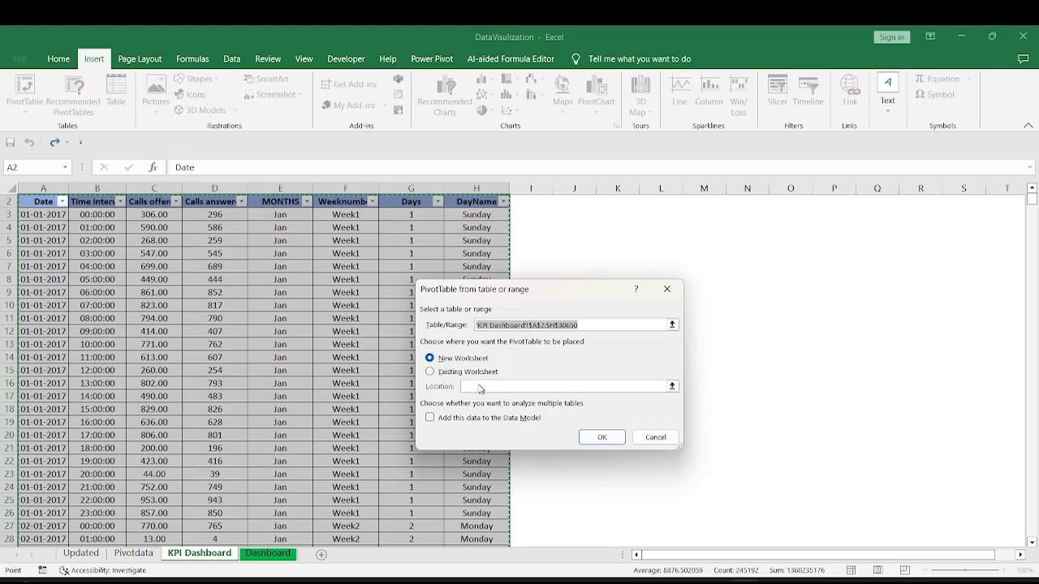
pyautogui.click(431, 373)
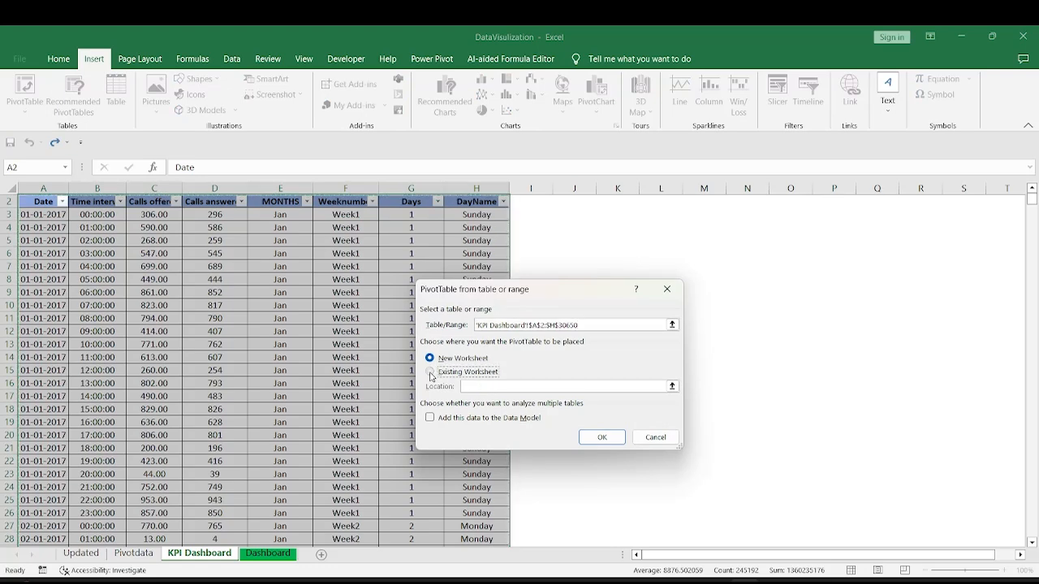
pyautogui.click(133, 555)
pyautogui.click(61, 279)
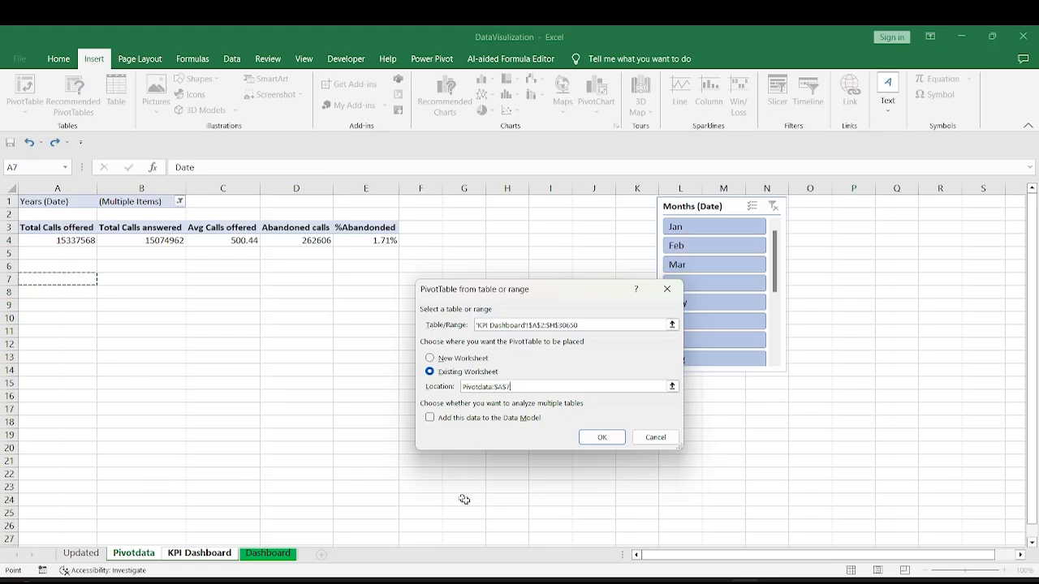
pyautogui.click(605, 439)
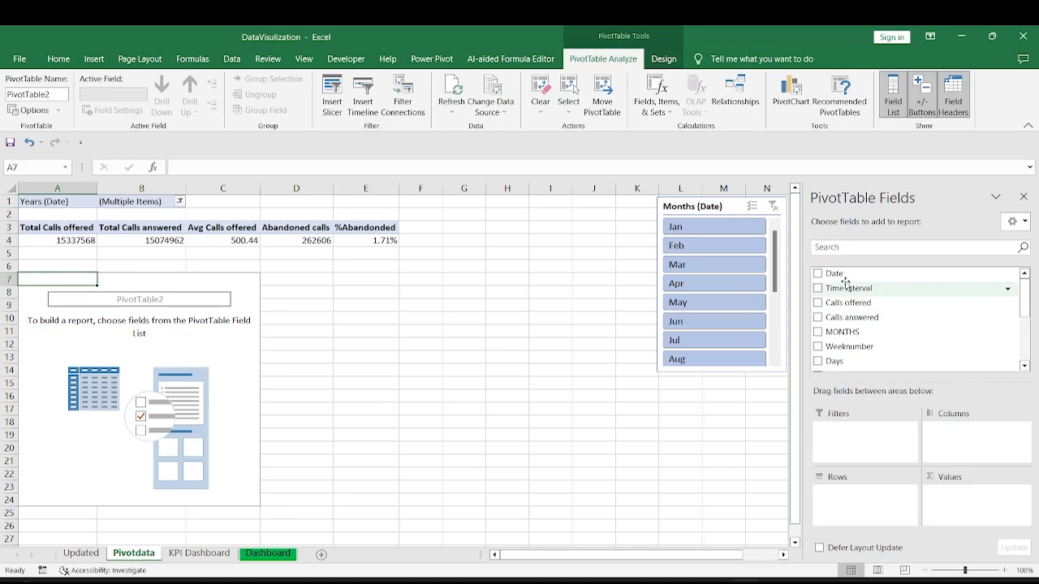
# Add Date to the new PivotTable's rows and Calls offered, Calls answered, Total Abonded calls and Abandonded% to its values.
pyautogui.moveTo(839, 276); pyautogui.dragTo(847, 503)
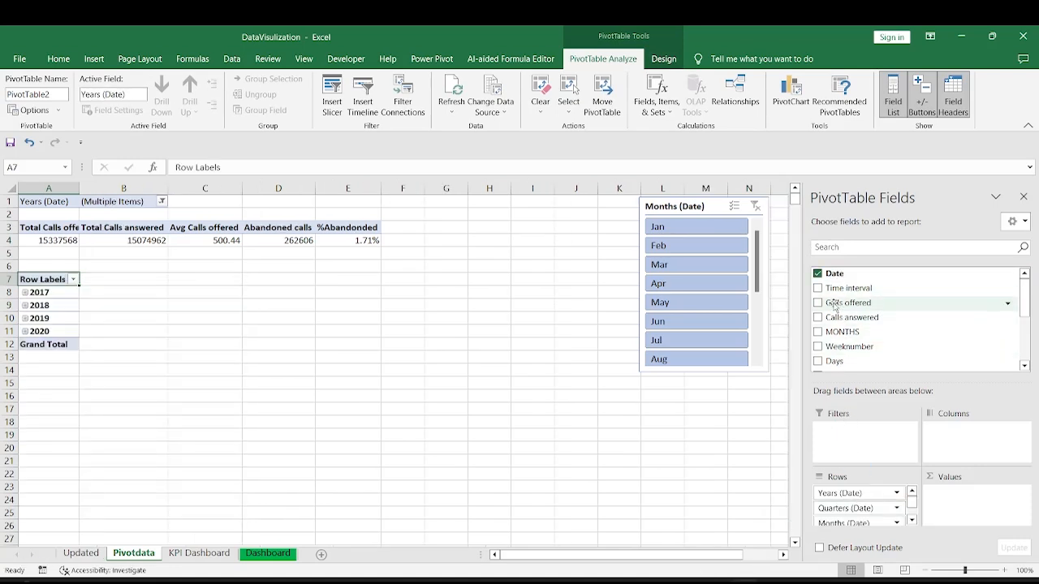
pyautogui.moveTo(835, 306); pyautogui.dragTo(951, 495)
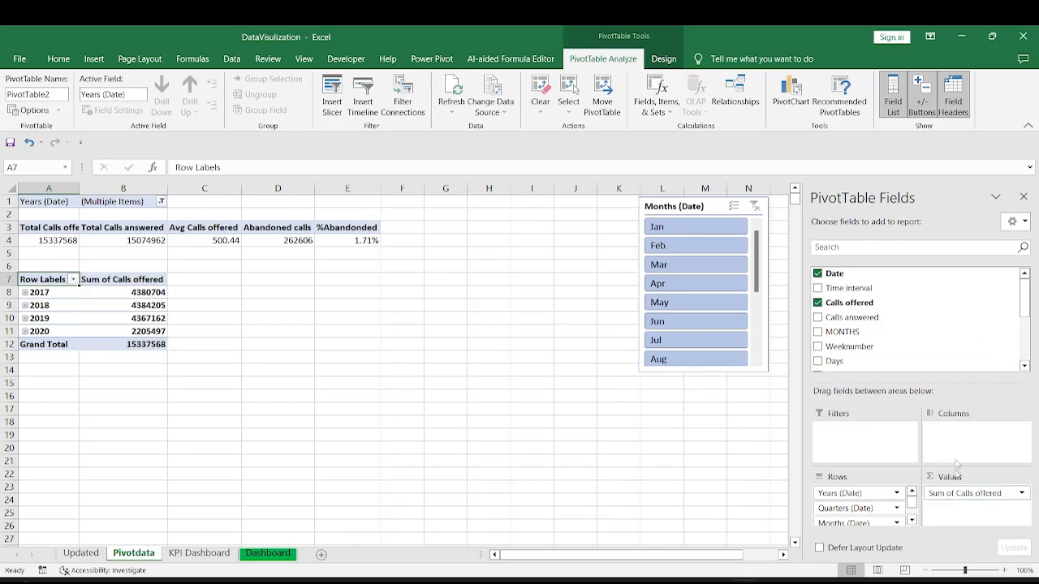
pyautogui.moveTo(852, 317); pyautogui.dragTo(980, 527)
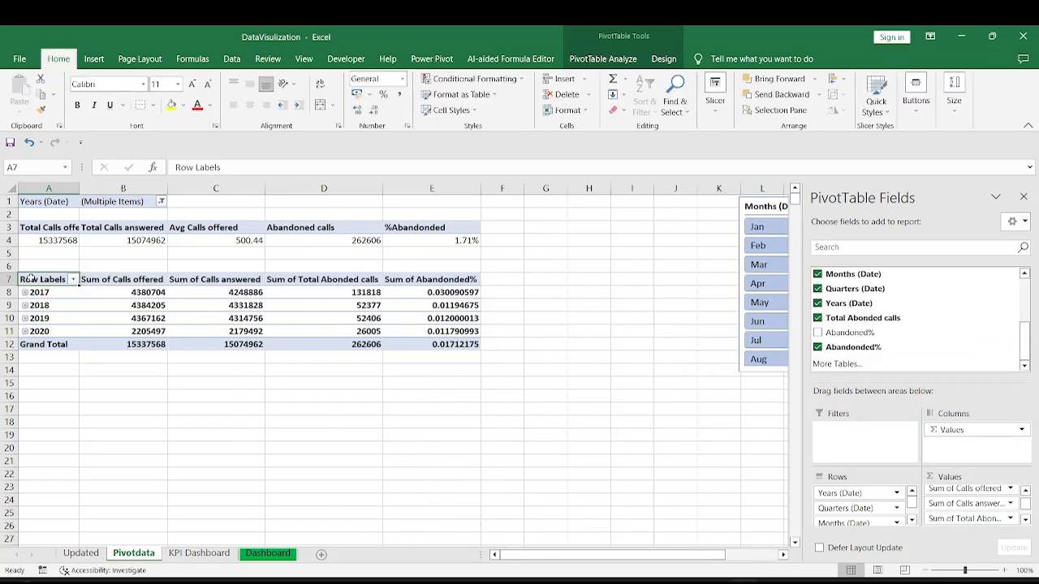
# Insert a Clustered Column PivotChart from the yearly calls PivotTable at A7.
pyautogui.moveTo(34, 278); pyautogui.dragTo(141, 326)
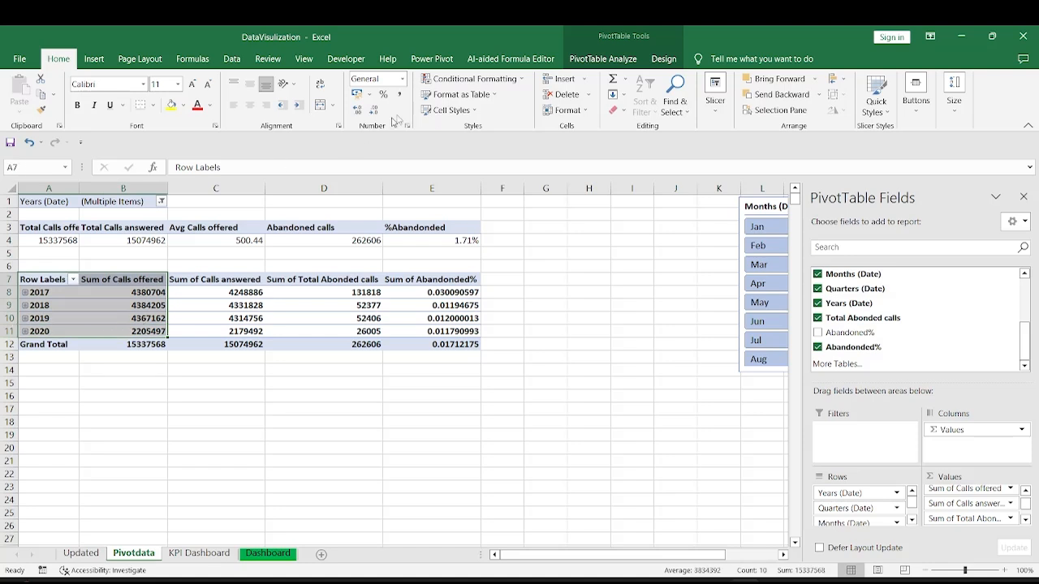
pyautogui.click(576, 60)
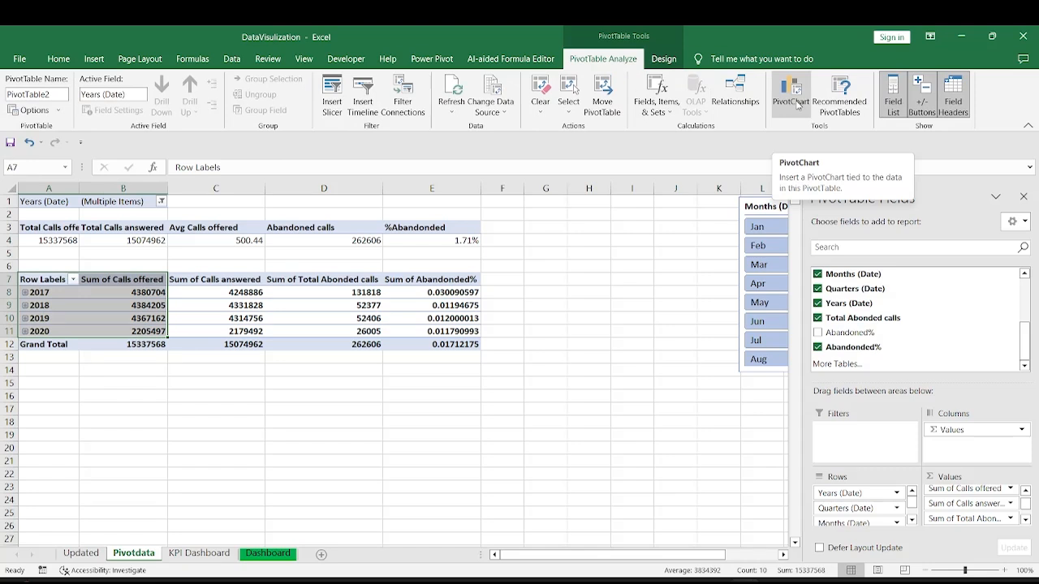
pyautogui.click(797, 105)
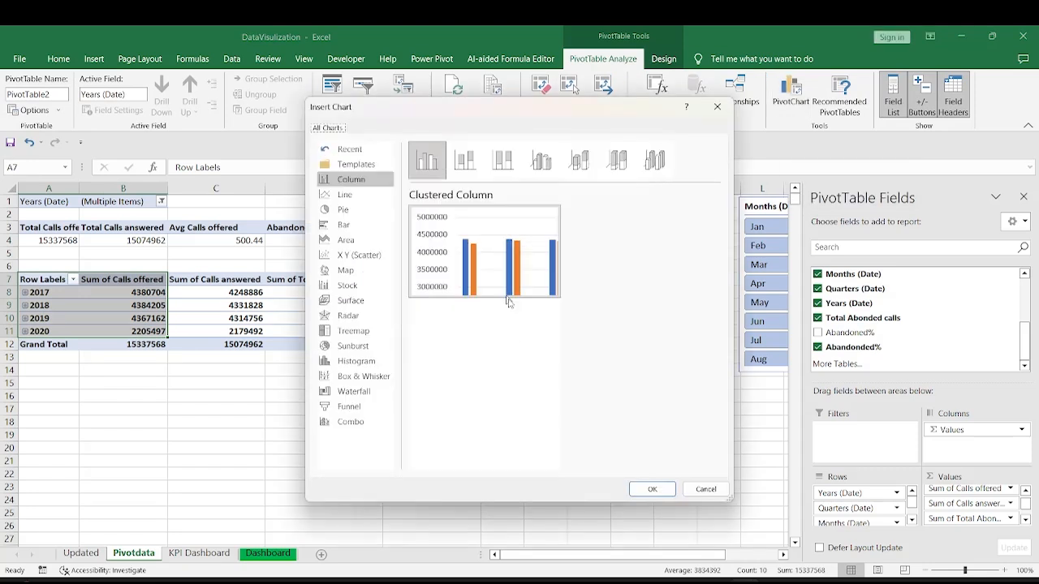
pyautogui.moveTo(514, 295)
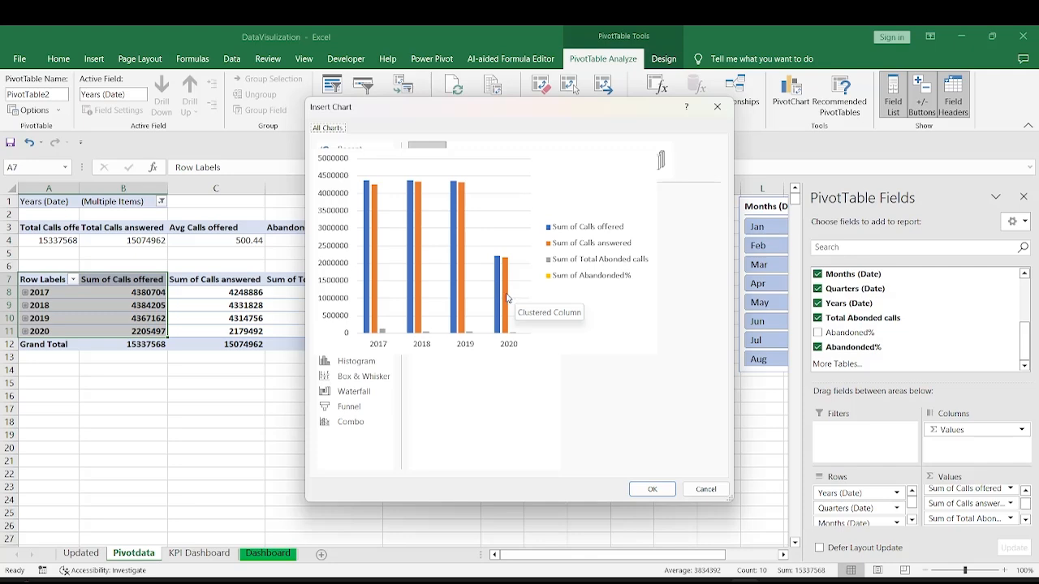
pyautogui.click(652, 489)
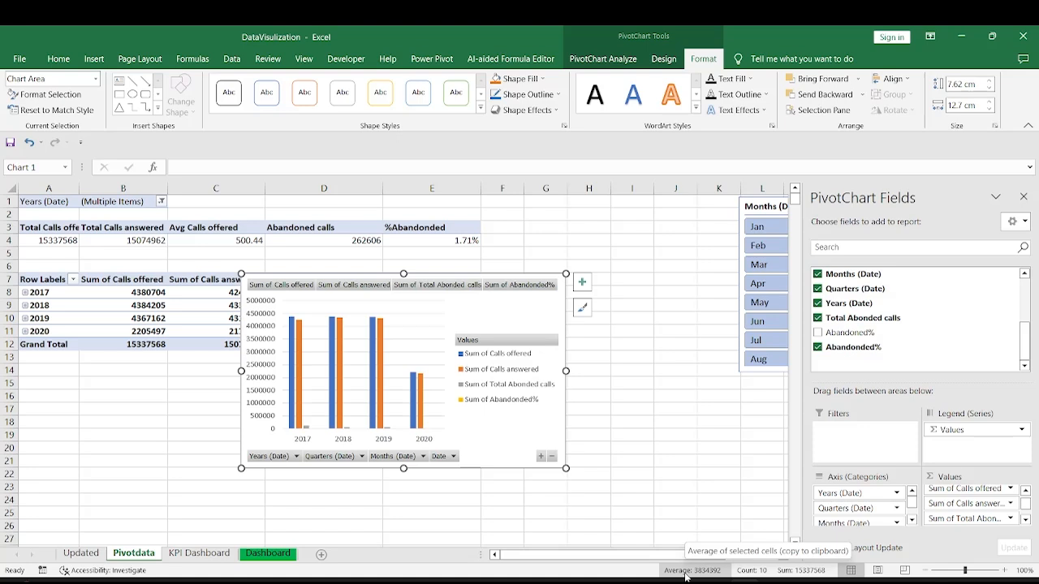
# Move the PivotChart clear of the PivotTable and hide all of its field buttons.
pyautogui.moveTo(520, 298)
pyautogui.mouseDown()
pyautogui.moveTo(596, 284)
pyautogui.moveTo(637, 249)
pyautogui.mouseUp()
pyautogui.rightClick(627, 241)
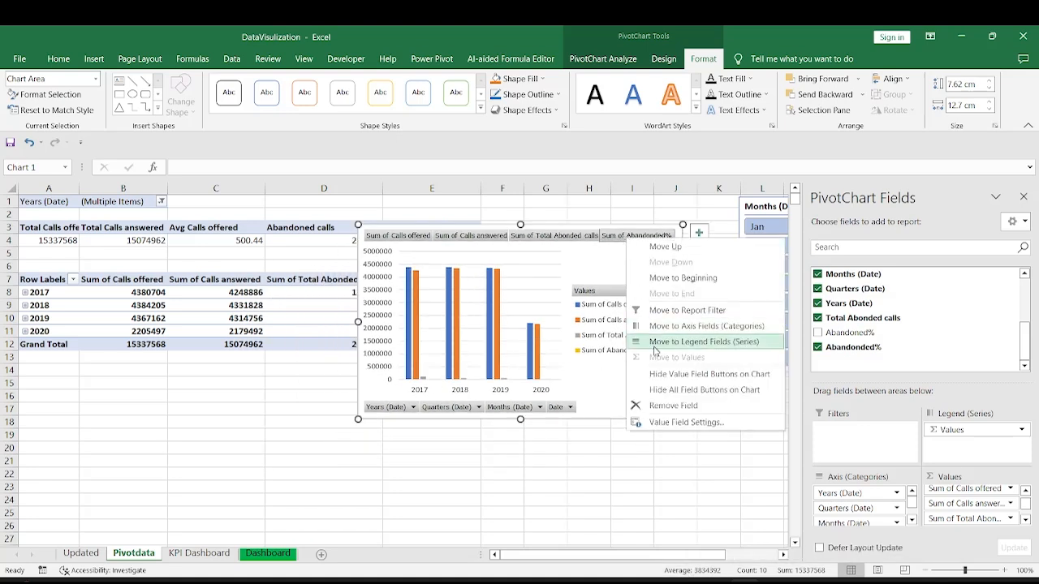
pyautogui.click(671, 393)
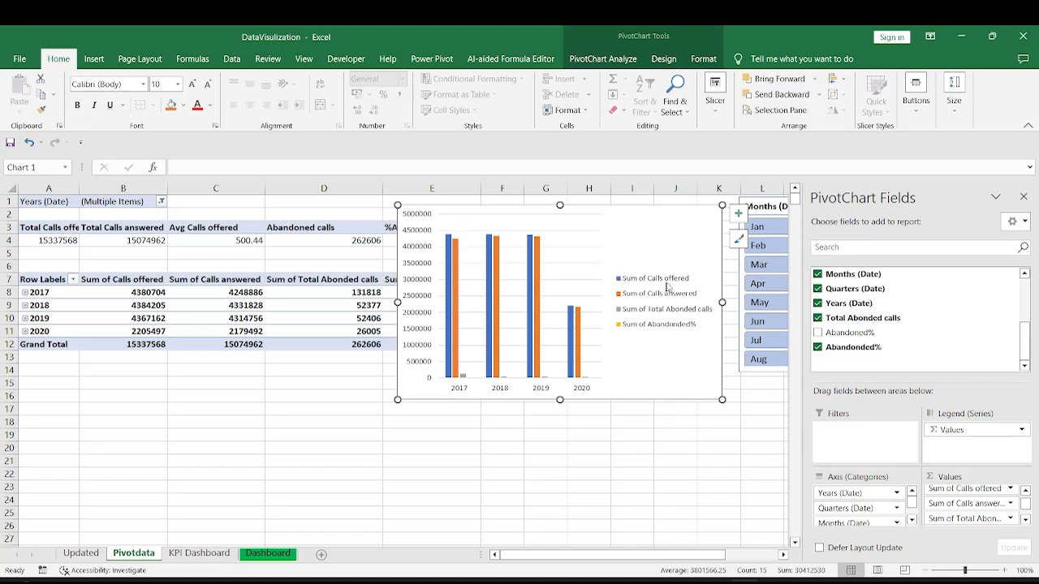
# Remove Total Abonded calls and Abandonded% from the PivotTable's values, keeping only Calls offered and Calls answered.
pyautogui.moveTo(126, 280); pyautogui.dragTo(130, 331)
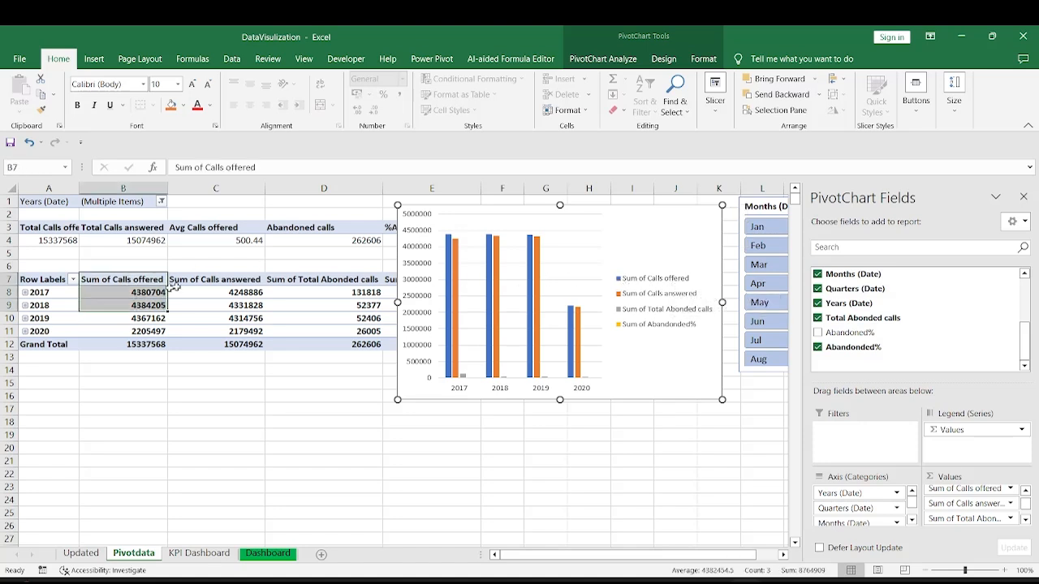
pyautogui.moveTo(215, 280); pyautogui.dragTo(235, 331)
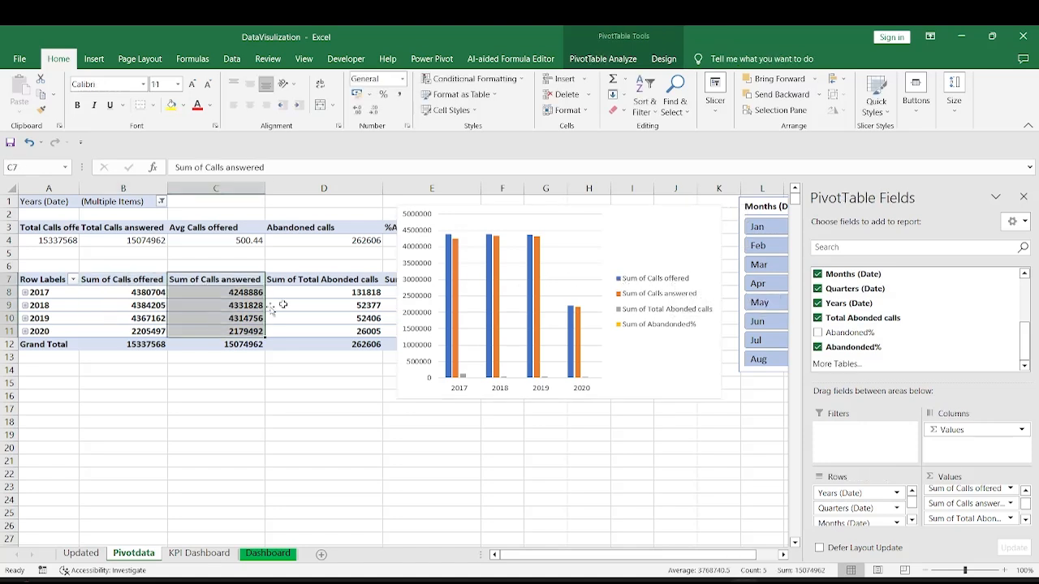
pyautogui.click(318, 280)
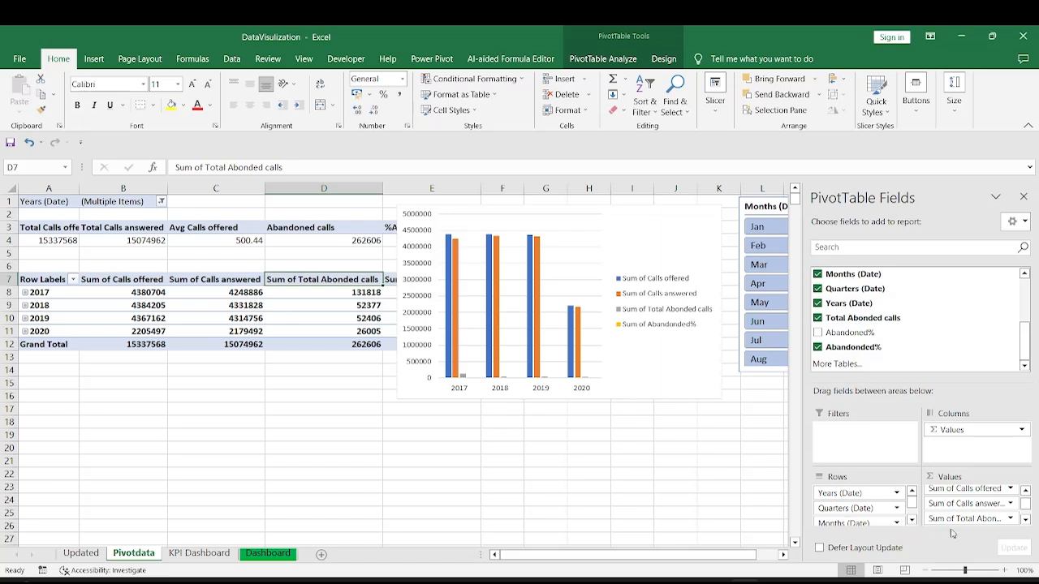
pyautogui.moveTo(961, 523); pyautogui.dragTo(710, 463)
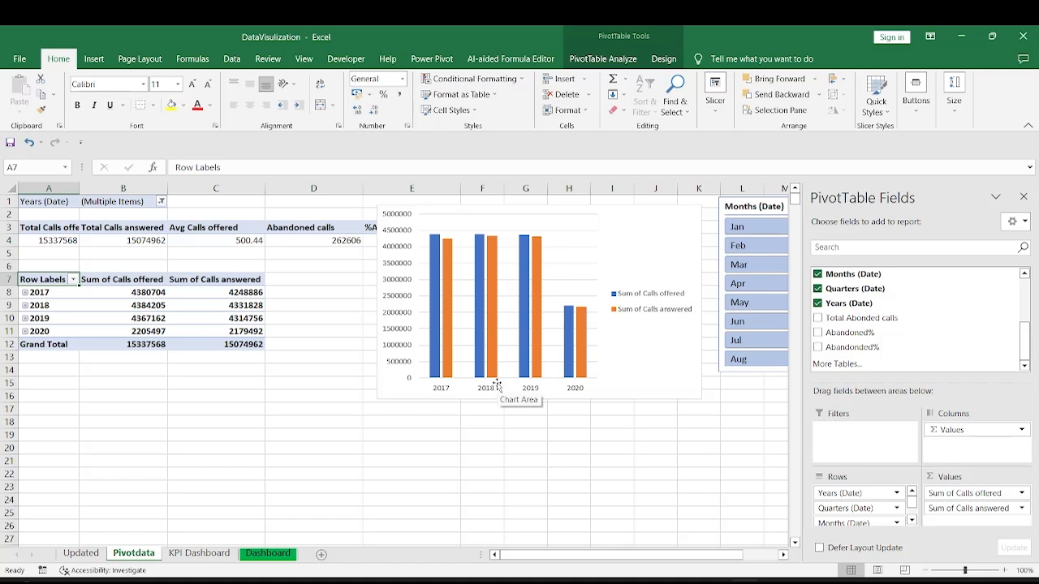
# Move the PivotChart closer to the PivotTable and remove its gridlines.
pyautogui.moveTo(497, 386); pyautogui.dragTo(420, 393)
pyautogui.click(641, 220)
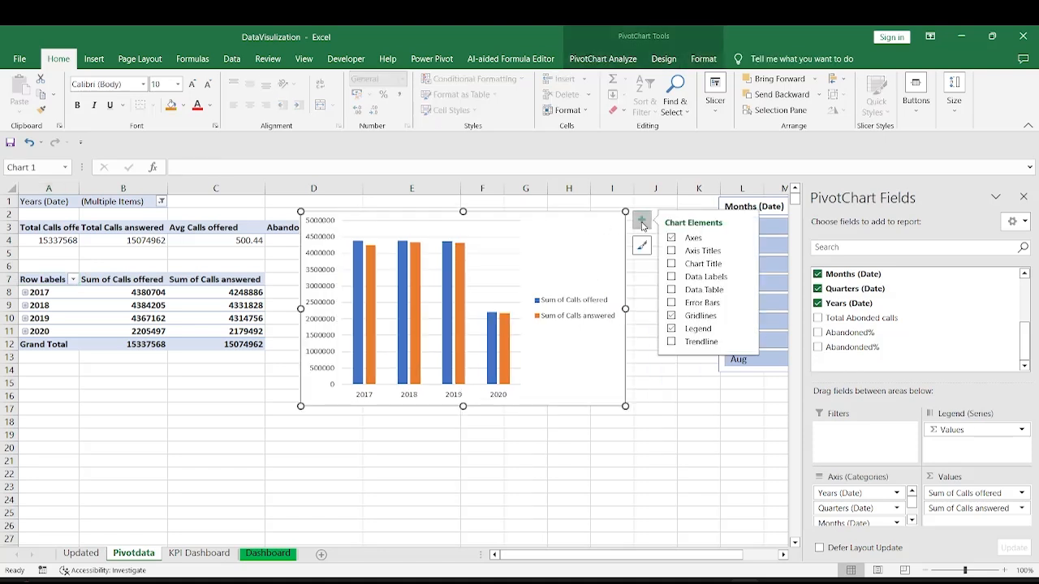
pyautogui.click(671, 315)
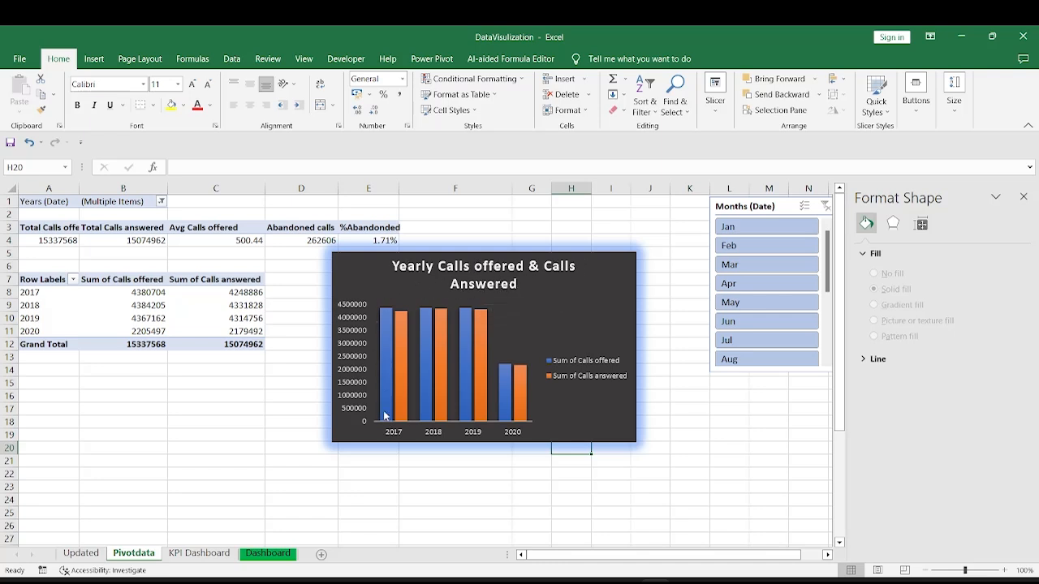
# Apply the 18 pt blue glow preset to the Yearly Calls offered & Calls Answered chart.
pyautogui.moveTo(385, 416)
pyautogui.moveTo(520, 436)
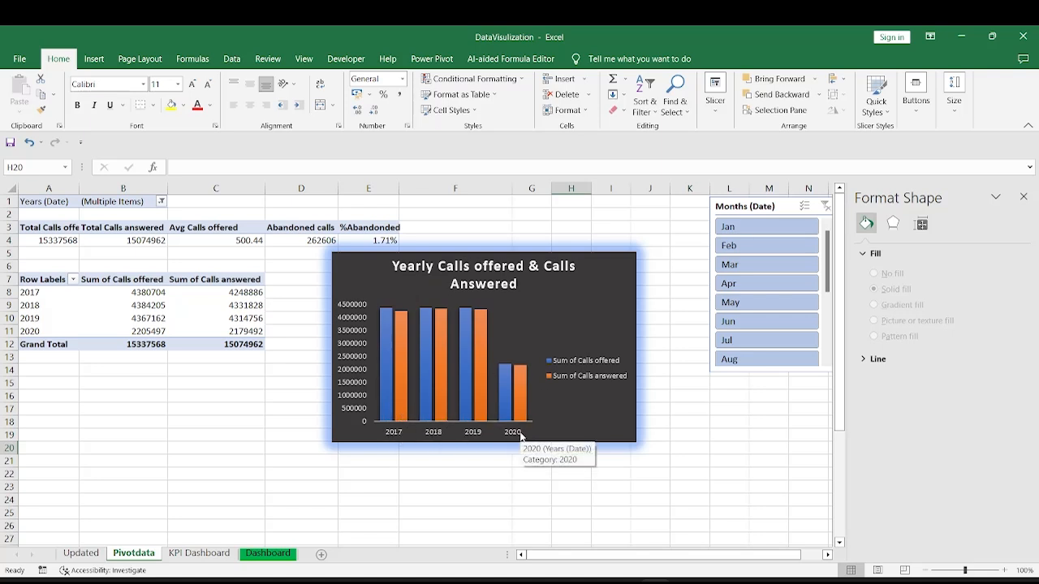
pyautogui.click(606, 295)
pyautogui.click(863, 292)
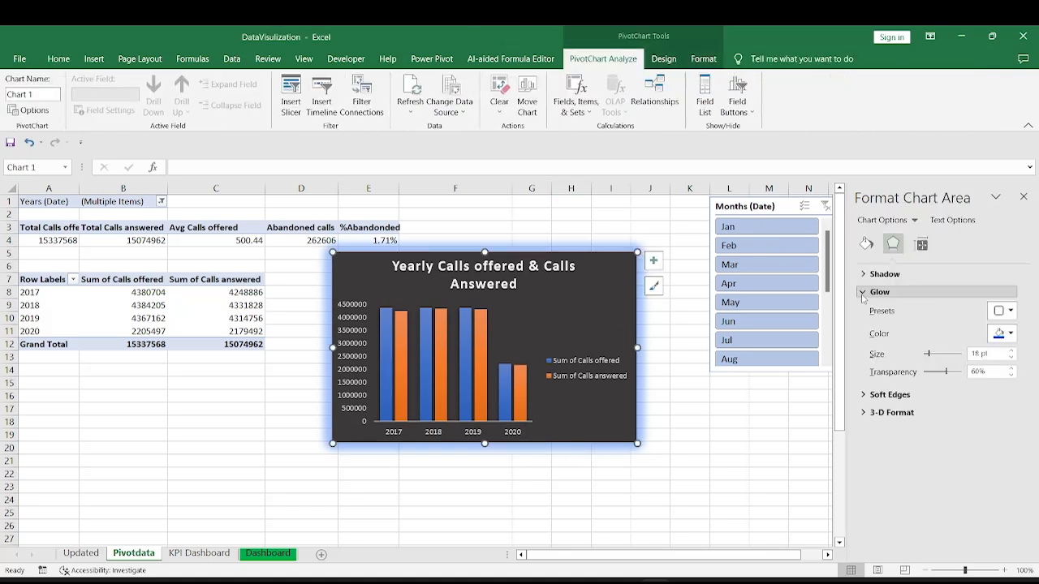
pyautogui.click(1003, 311)
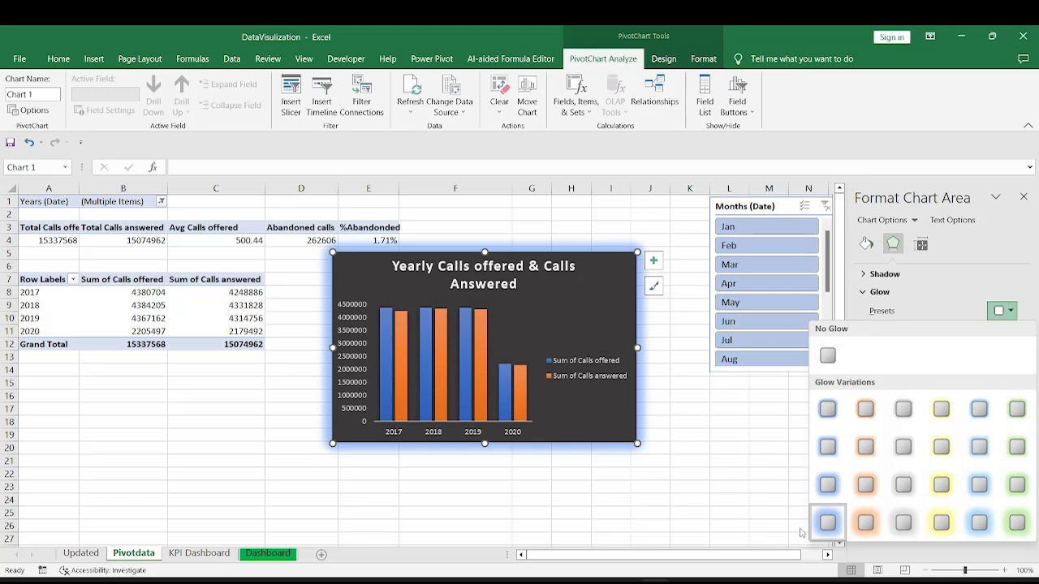
pyautogui.click(827, 521)
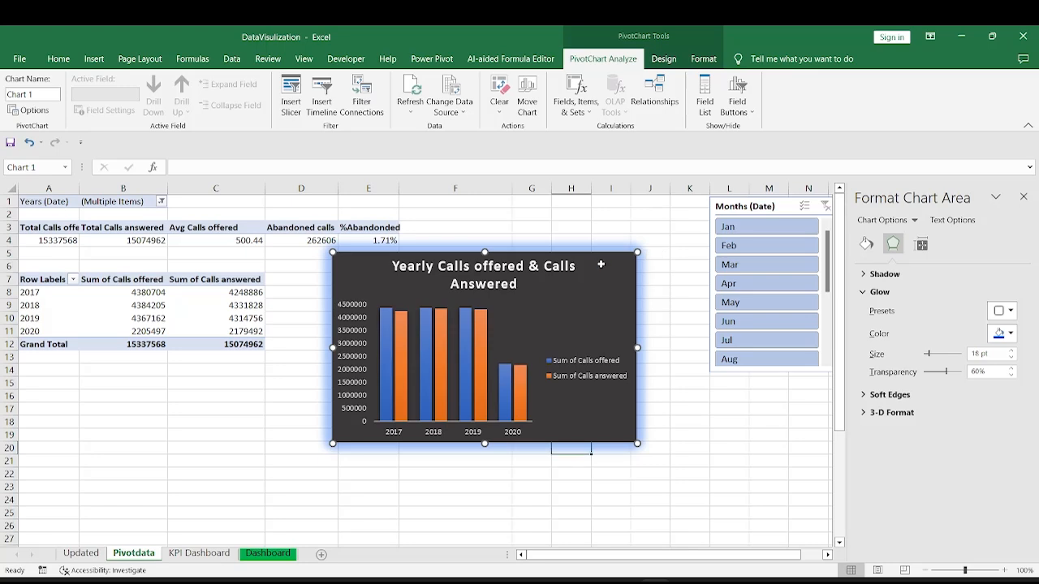
# Cut the Yearly Calls offered & Calls Answered chart from Pivotdata and paste it into the Dashboard sheet below the KPI cards.
pyautogui.hotkey('ctrl', 'x')
pyautogui.click(268, 553)
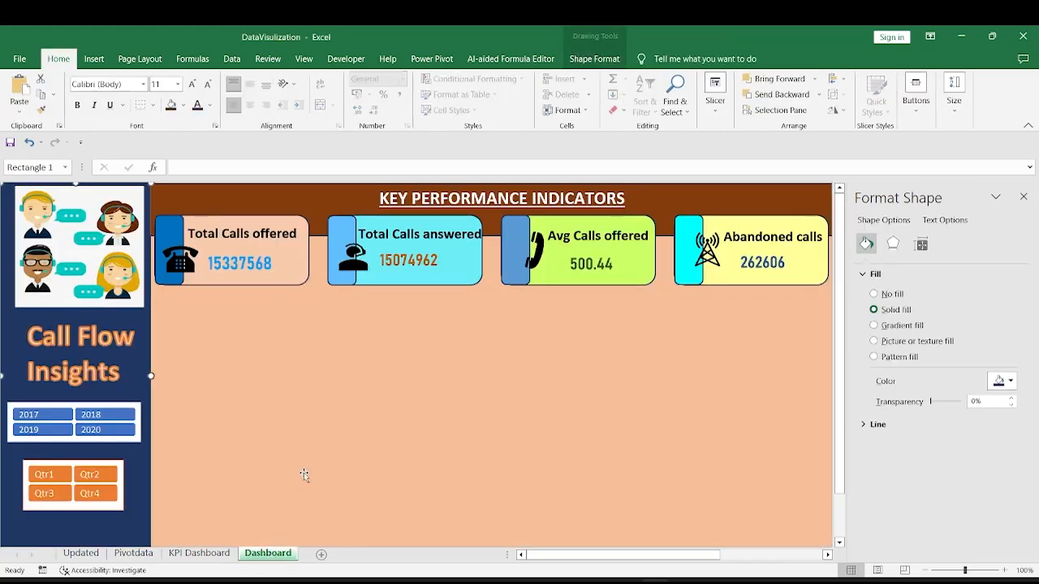
pyautogui.click(206, 335)
pyautogui.hotkey('ctrl', 'v')
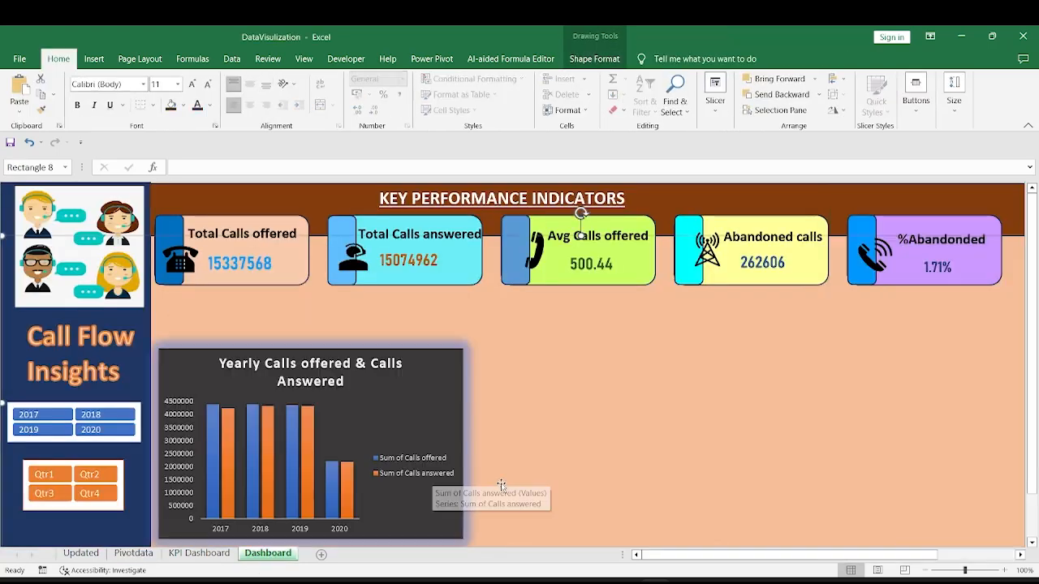
pyautogui.click(381, 383)
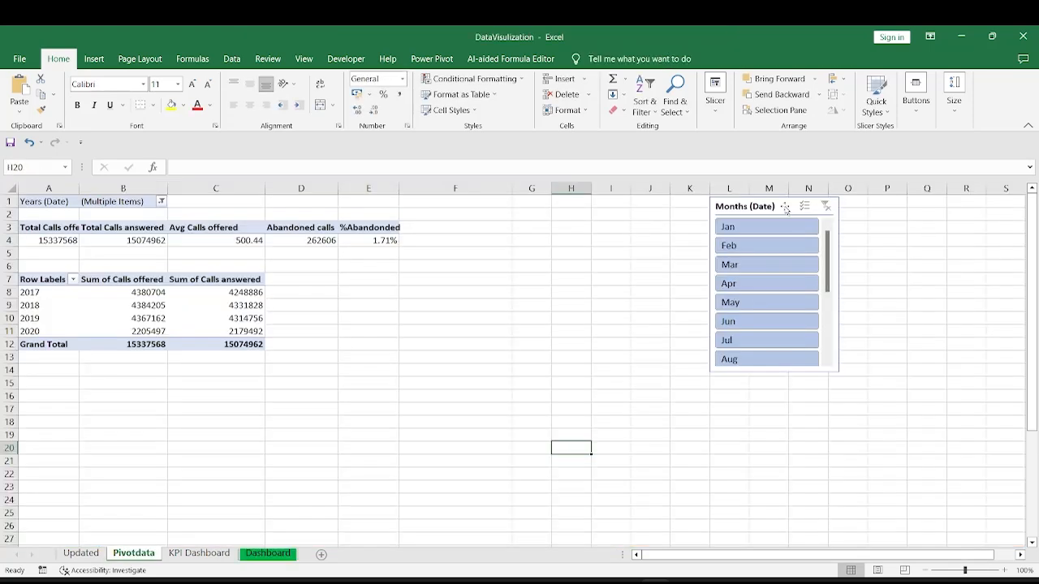
# Transfer the Months (Date) slicer from Pivotdata to the Dashboard sheet and place it beside the yearly chart.
pyautogui.moveTo(782, 209); pyautogui.dragTo(524, 245)
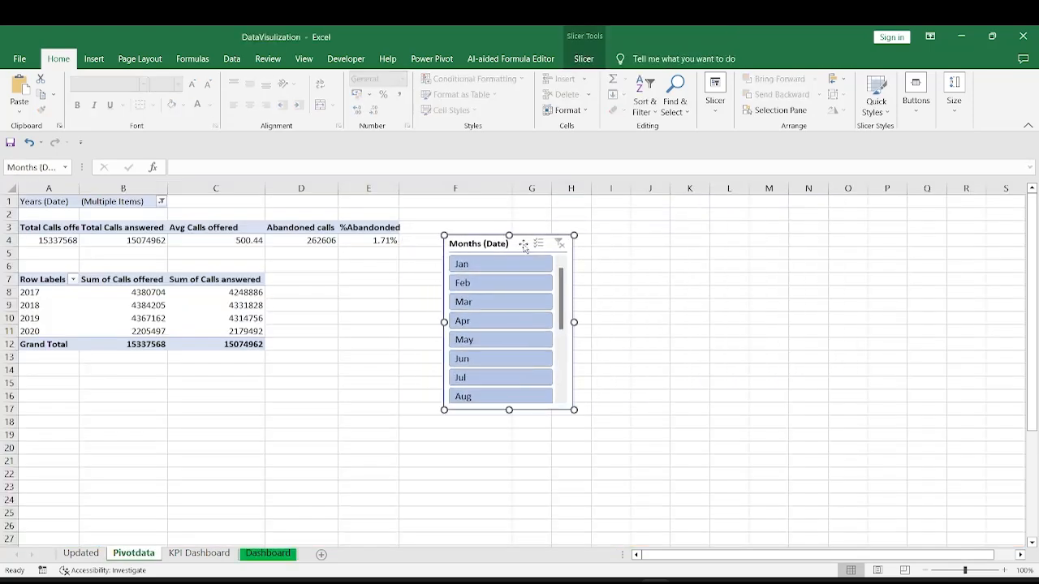
pyautogui.click(568, 446)
pyautogui.click(268, 553)
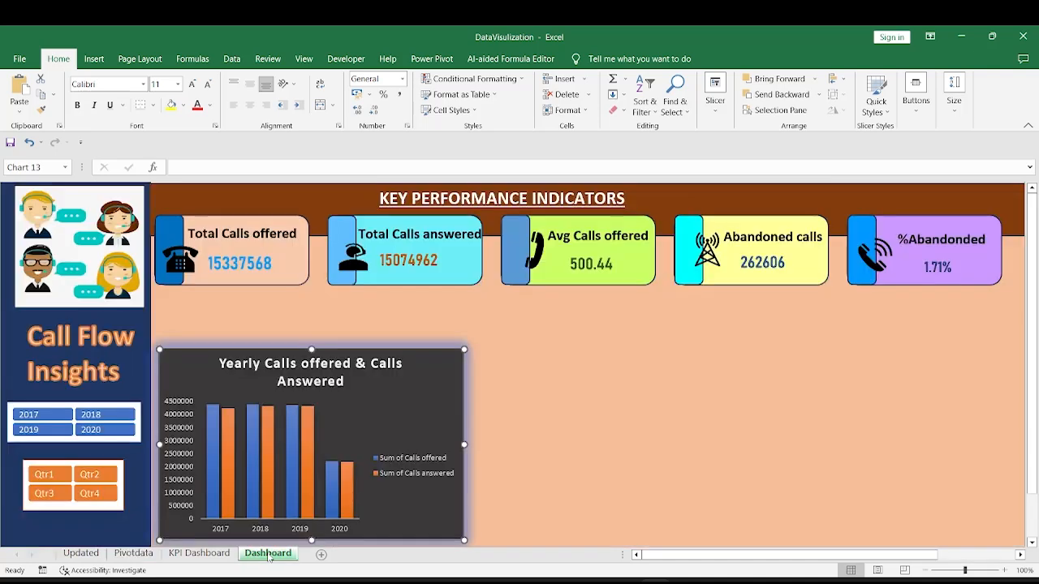
pyautogui.click(249, 312)
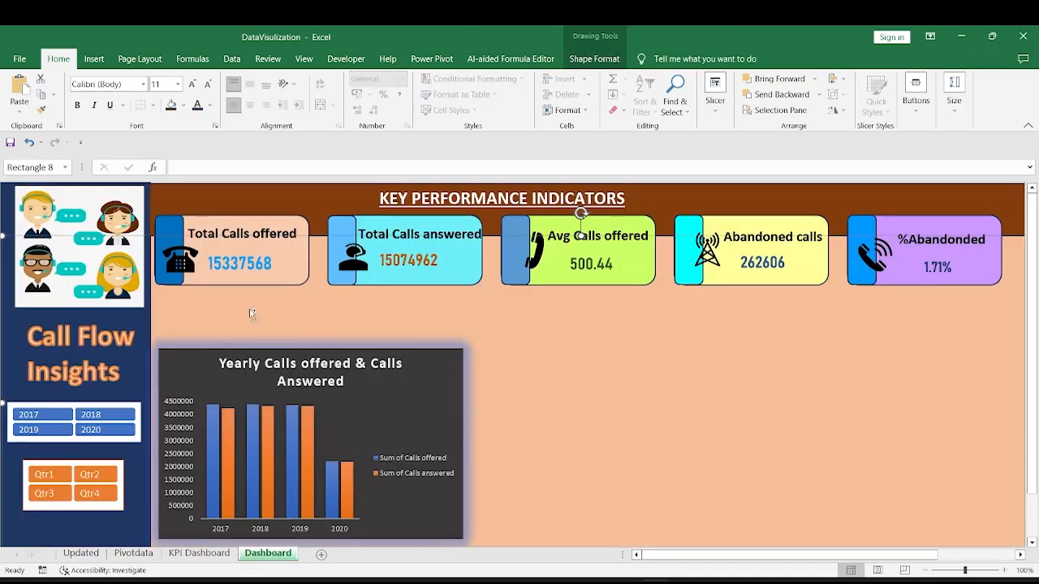
pyautogui.hotkey('ctrl', 'v')
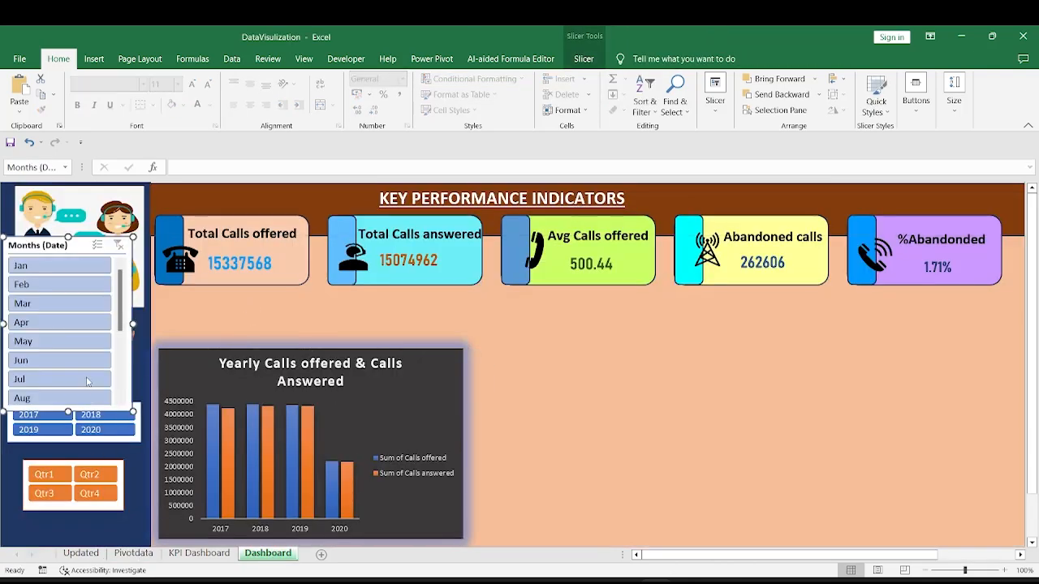
pyautogui.moveTo(74, 243); pyautogui.dragTo(562, 306)
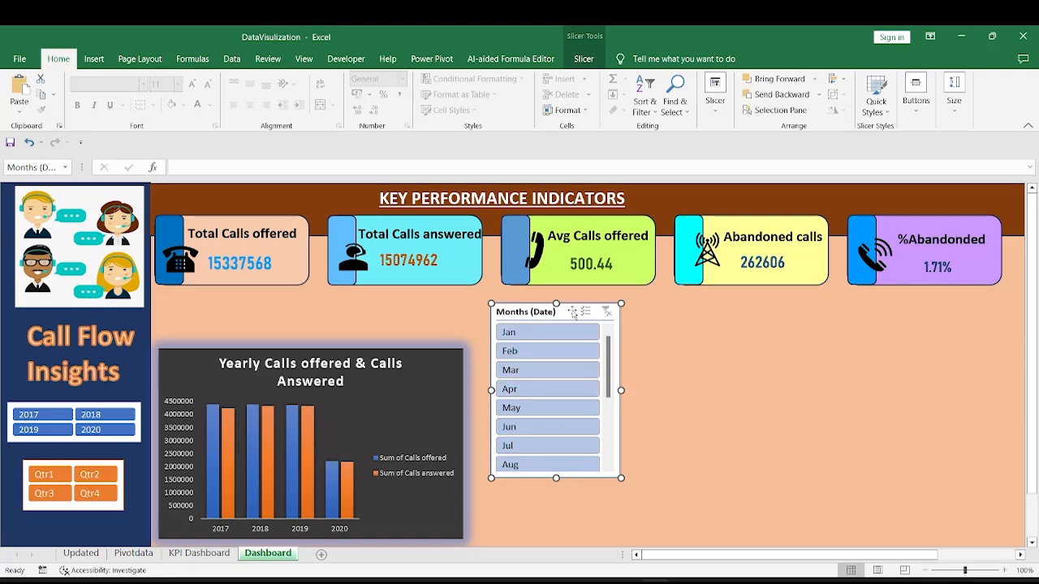
# Turn off the Months (Date) slicer's header and hide its items with no data.
pyautogui.click(584, 59)
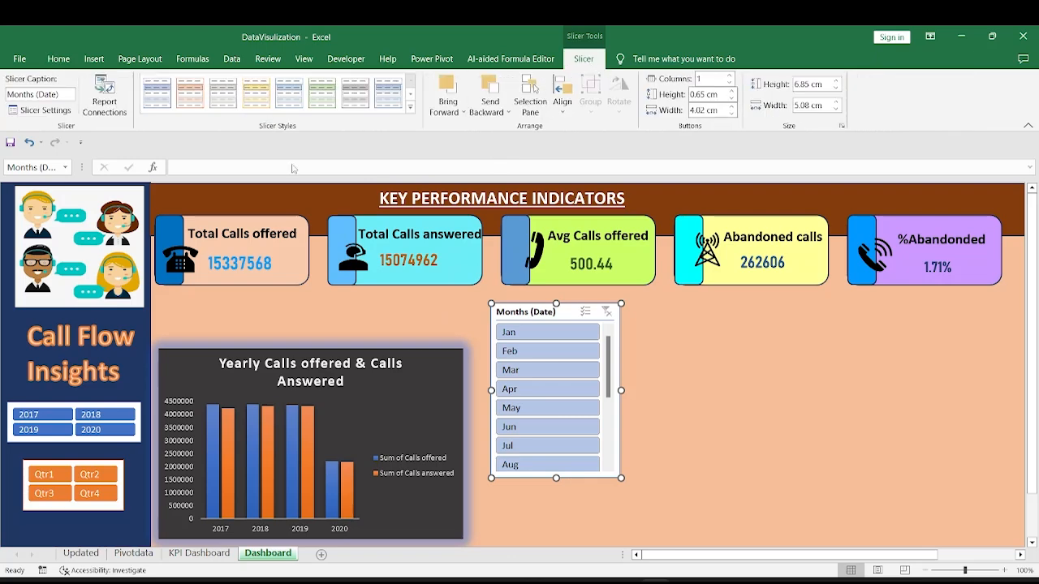
pyautogui.click(50, 116)
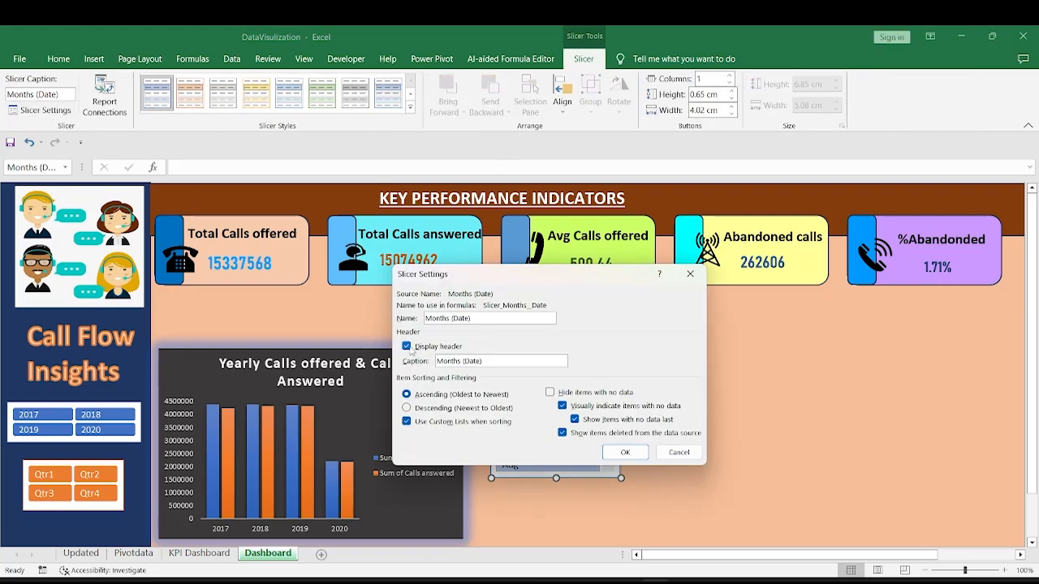
pyautogui.click(407, 346)
pyautogui.click(551, 394)
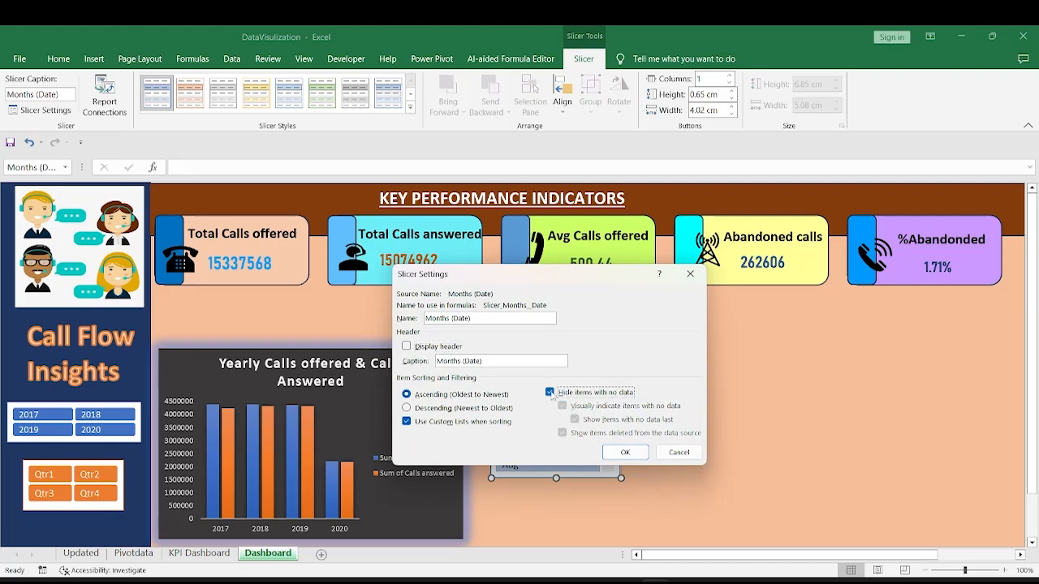
pyautogui.click(624, 452)
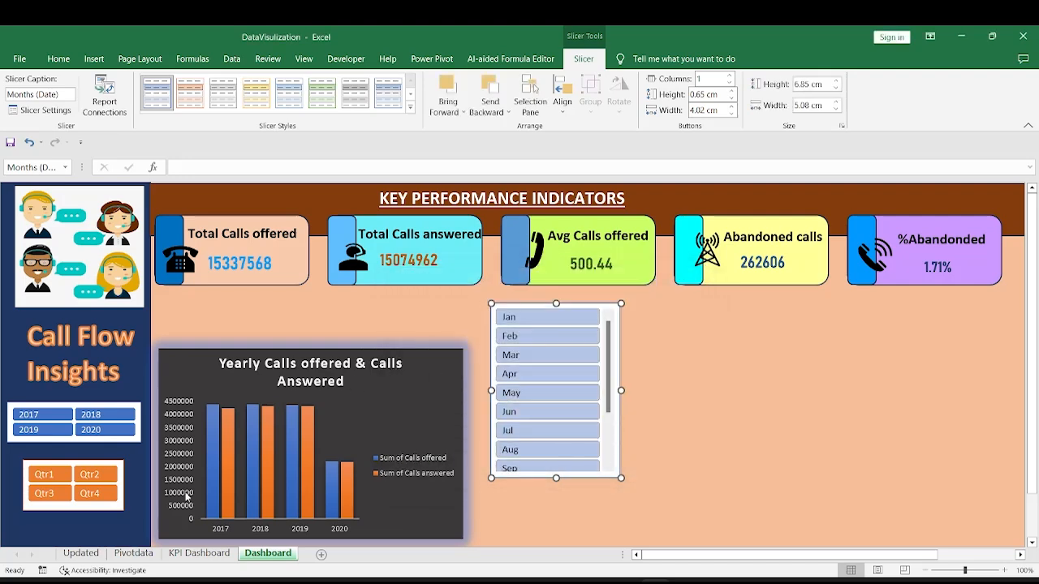
# Set the months slicer to 12 columns and resize it to about 22.9 by 1.2 cm directly beneath the KPI cards.
pyautogui.moveTo(705, 79); pyautogui.dragTo(695, 78)
pyautogui.write('12')
pyautogui.press('Return')
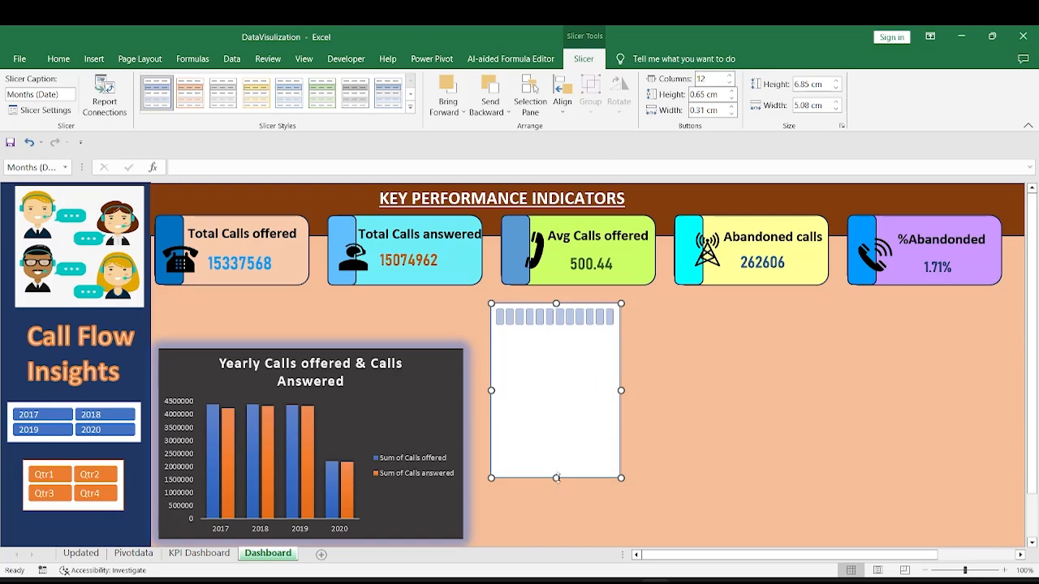
pyautogui.moveTo(555, 478); pyautogui.dragTo(556, 337)
pyautogui.moveTo(621, 321); pyautogui.dragTo(761, 320)
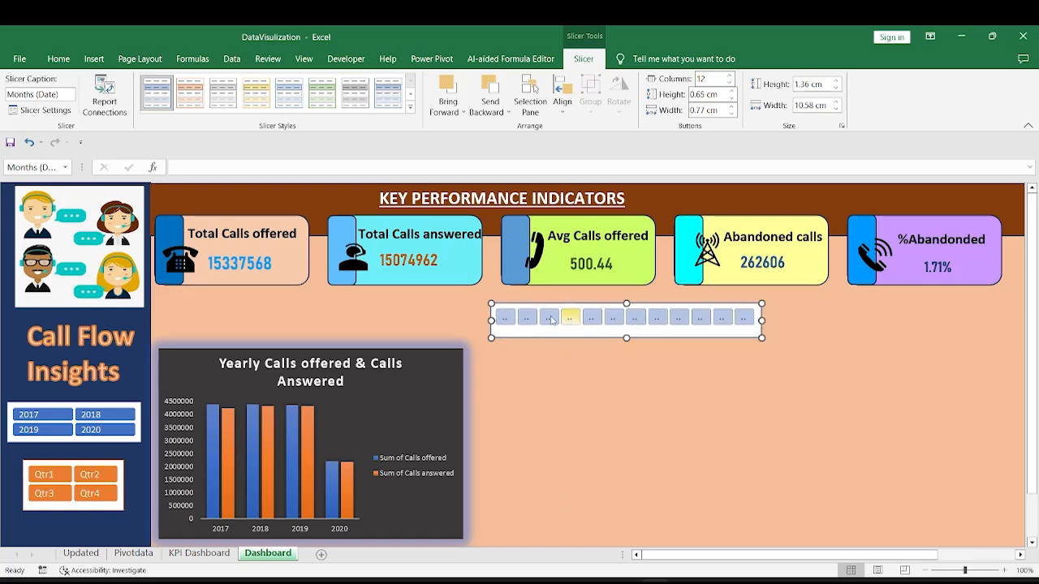
pyautogui.moveTo(489, 320); pyautogui.dragTo(243, 320)
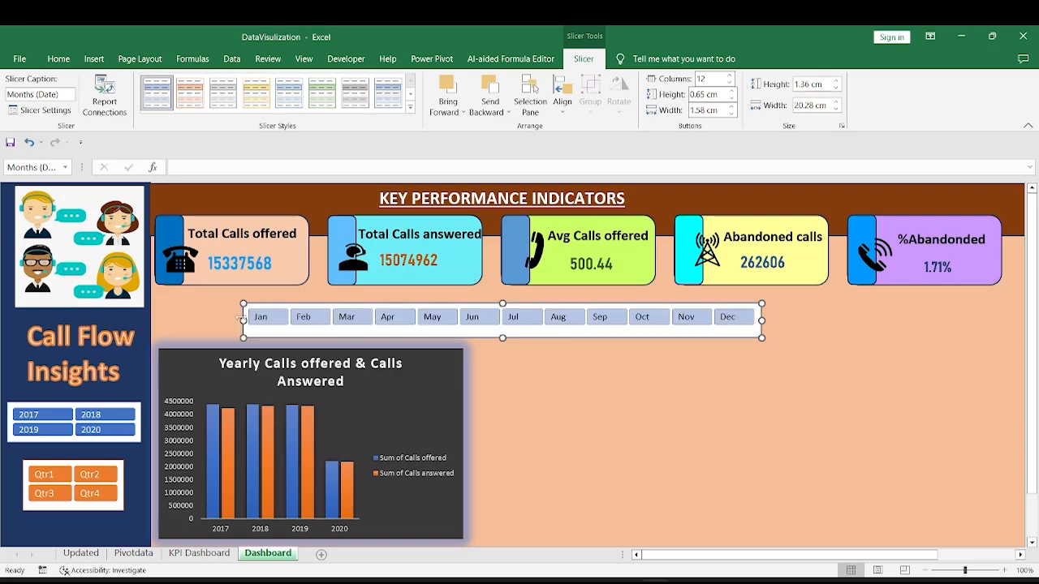
pyautogui.moveTo(232, 326); pyautogui.dragTo(227, 324)
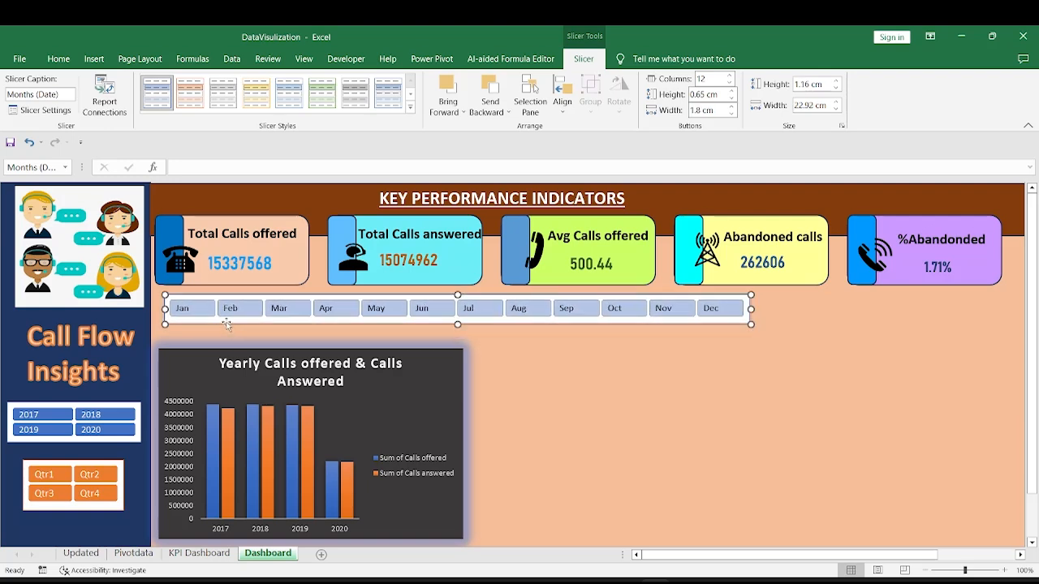
# Apply the dark green slicer style to the months slicer and enlarge it to about 23.3 by 1.4 cm.
pyautogui.click(410, 106)
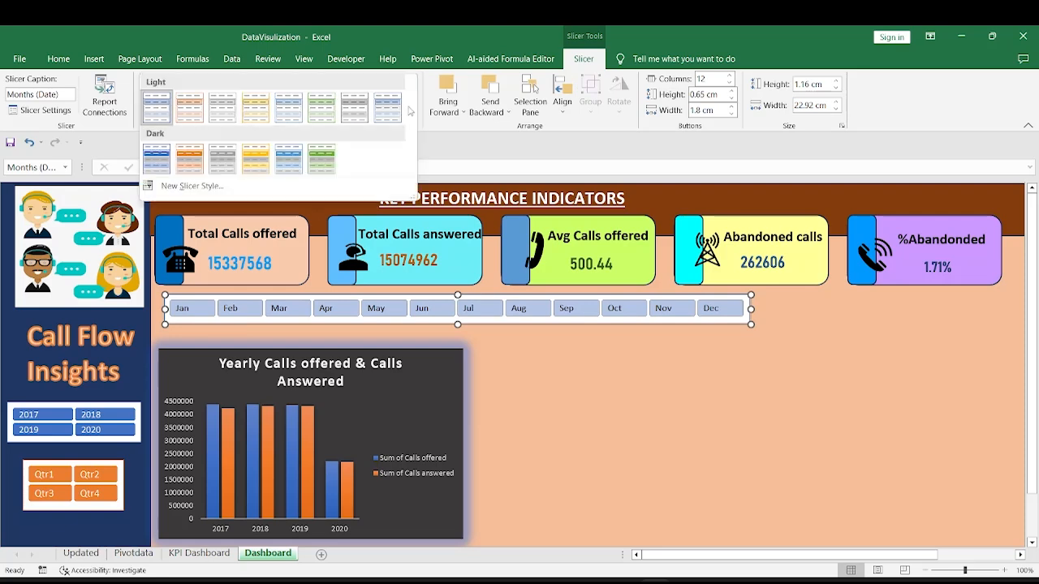
pyautogui.click(322, 162)
pyautogui.moveTo(751, 308)
pyautogui.mouseDown()
pyautogui.moveTo(721, 307)
pyautogui.moveTo(761, 309)
pyautogui.mouseUp()
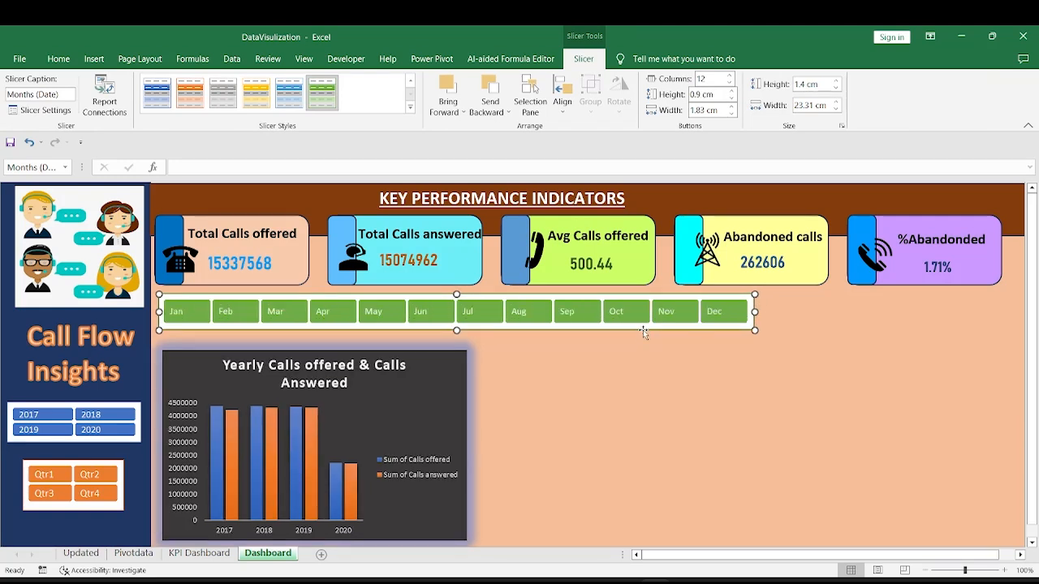
# Create a new slicer style and give its Selected Item with Data element a dark blue fill.
pyautogui.click(410, 108)
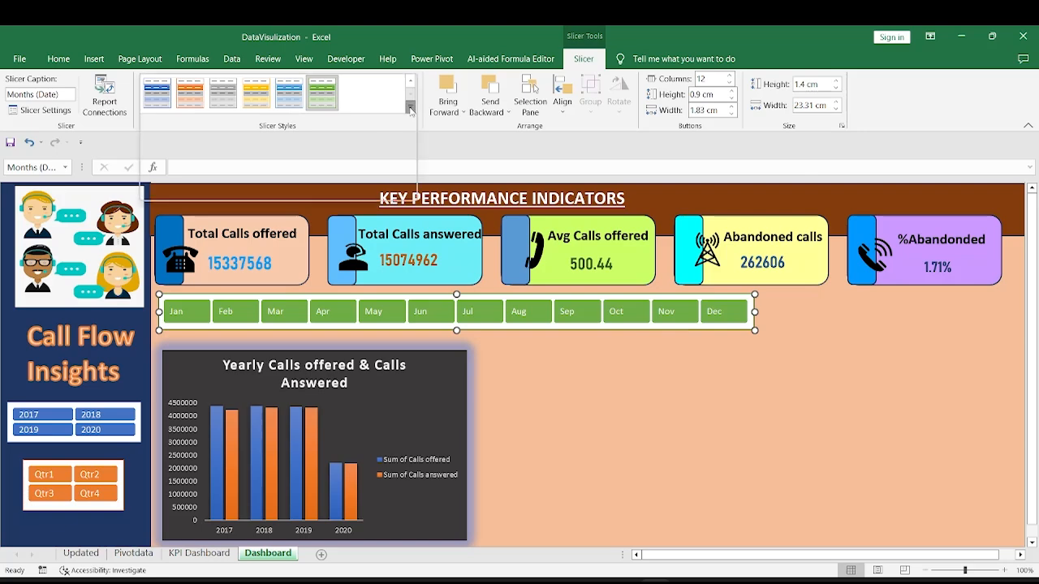
pyautogui.click(193, 186)
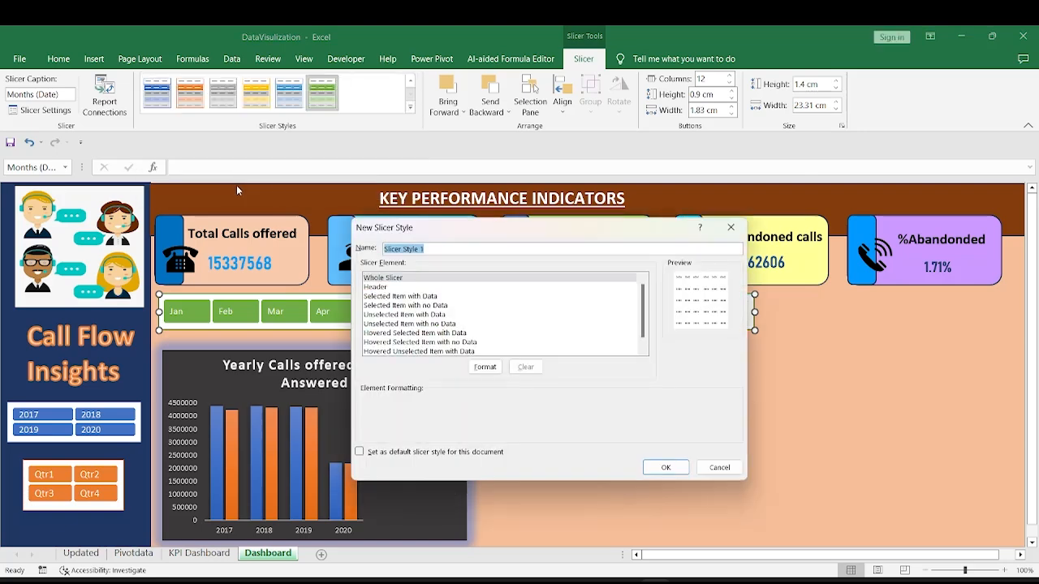
pyautogui.click(503, 297)
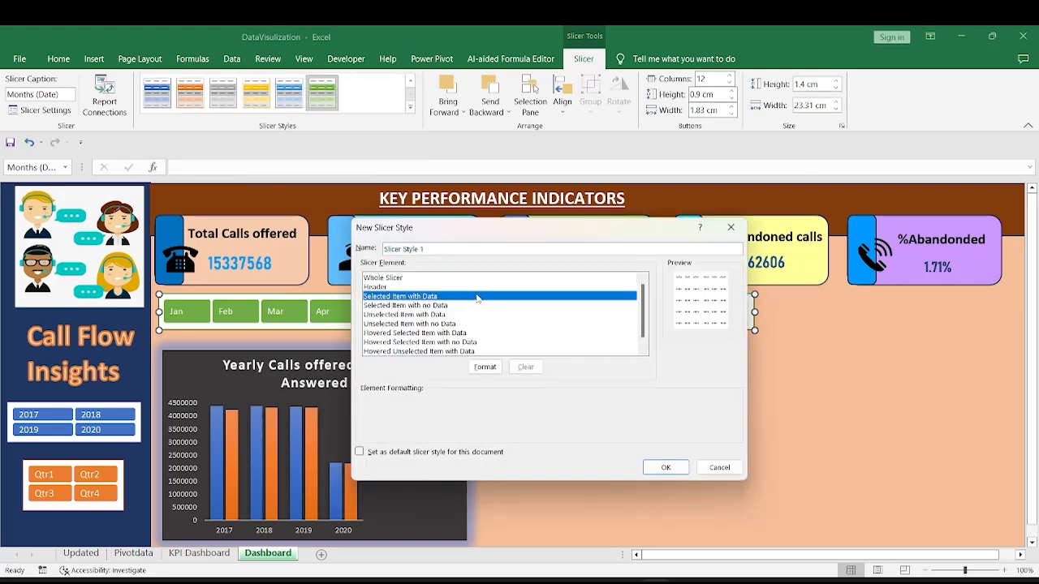
pyautogui.click(484, 367)
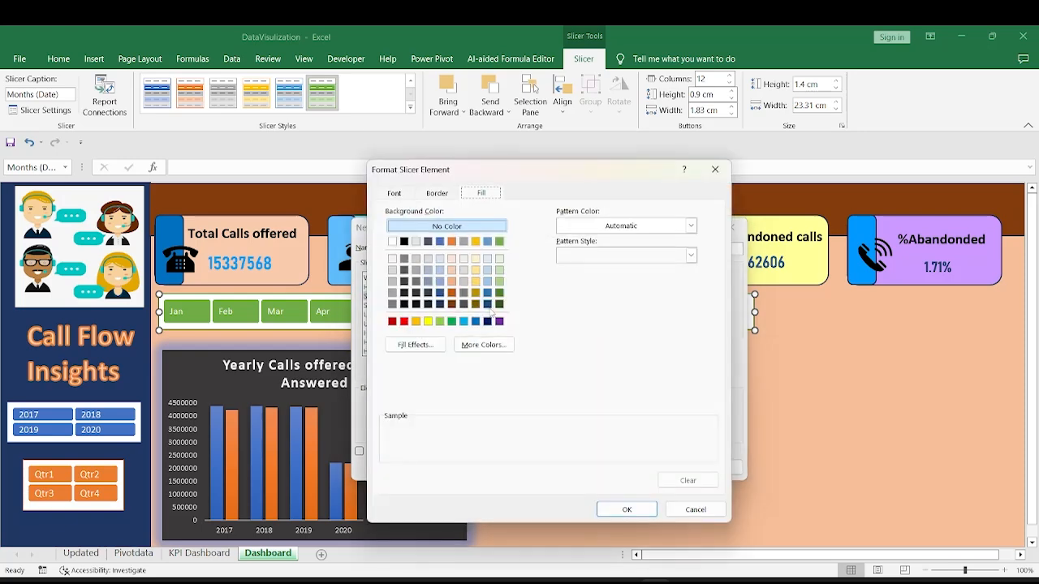
pyautogui.click(393, 195)
pyautogui.click(473, 195)
pyautogui.click(487, 304)
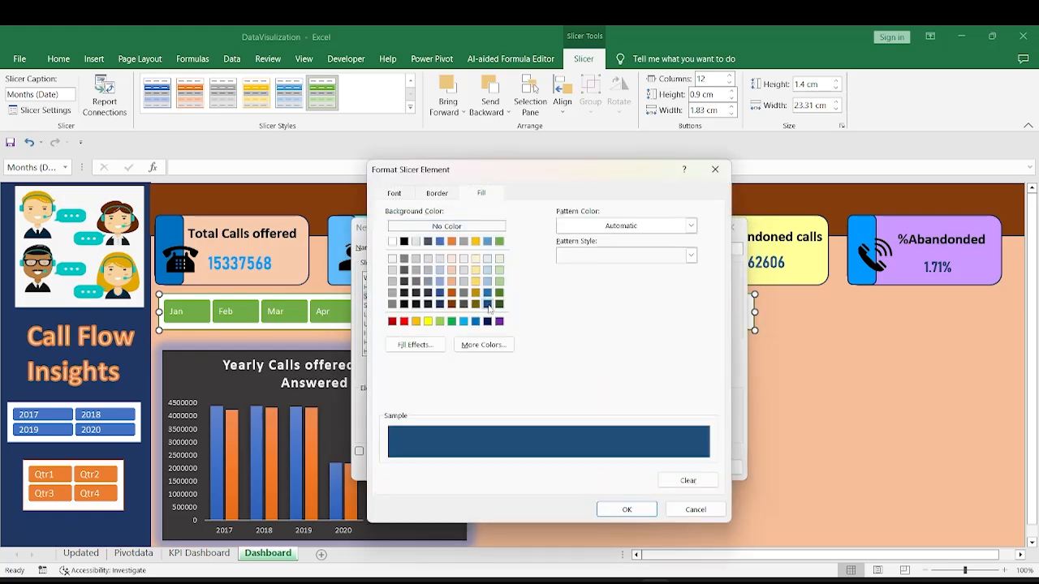
# Set the Selected Item with Data font to white, bold, size 10 and confirm the element's formatting.
pyautogui.click(394, 194)
pyautogui.click(617, 310)
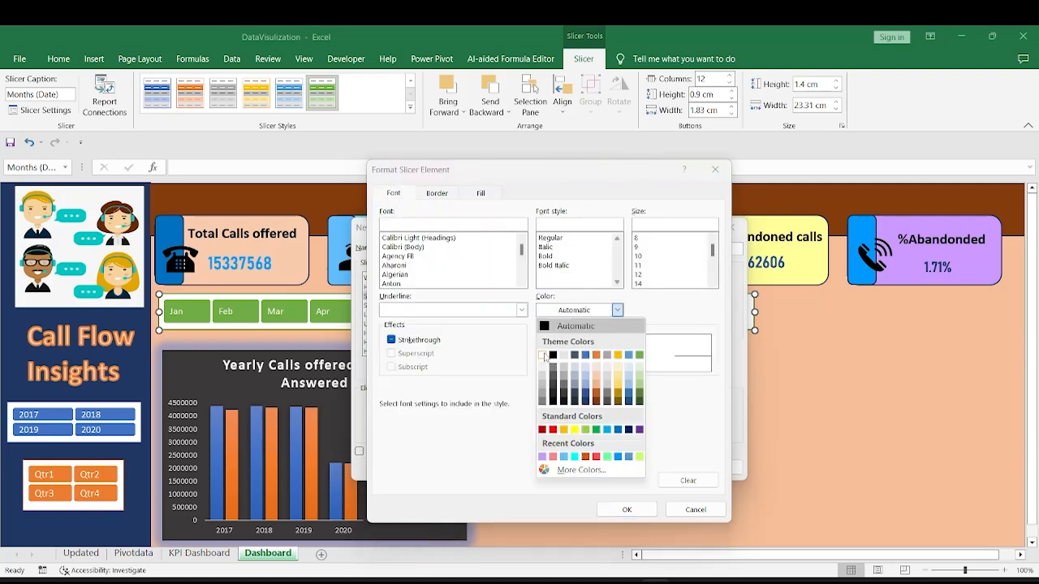
pyautogui.click(543, 356)
pyautogui.click(545, 256)
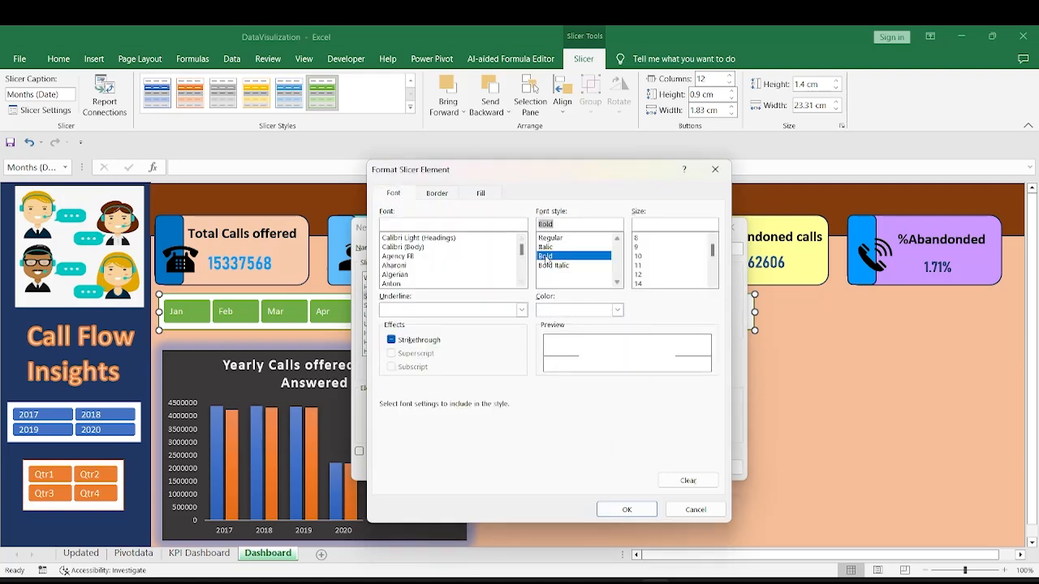
pyautogui.click(639, 257)
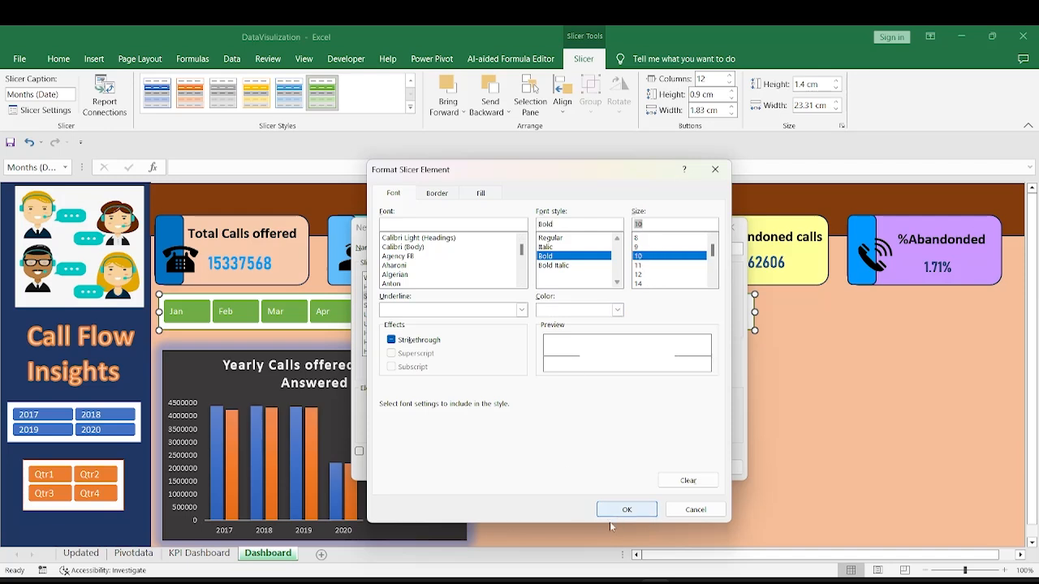
pyautogui.click(627, 510)
# Format the Unselected Item with Data element with a dark green fill and a white, bold, size 10 font.
pyautogui.click(415, 315)
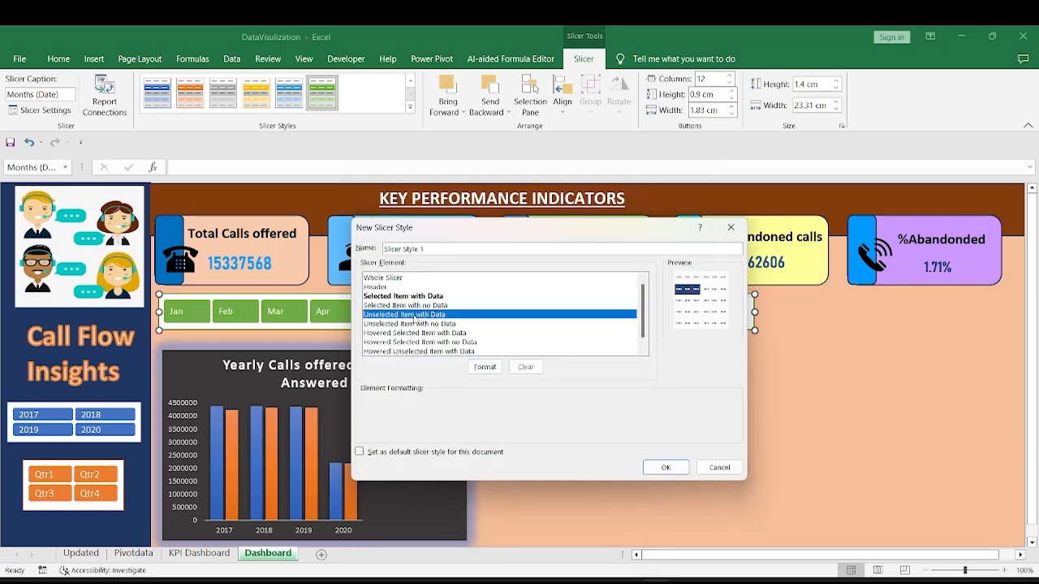
pyautogui.click(485, 367)
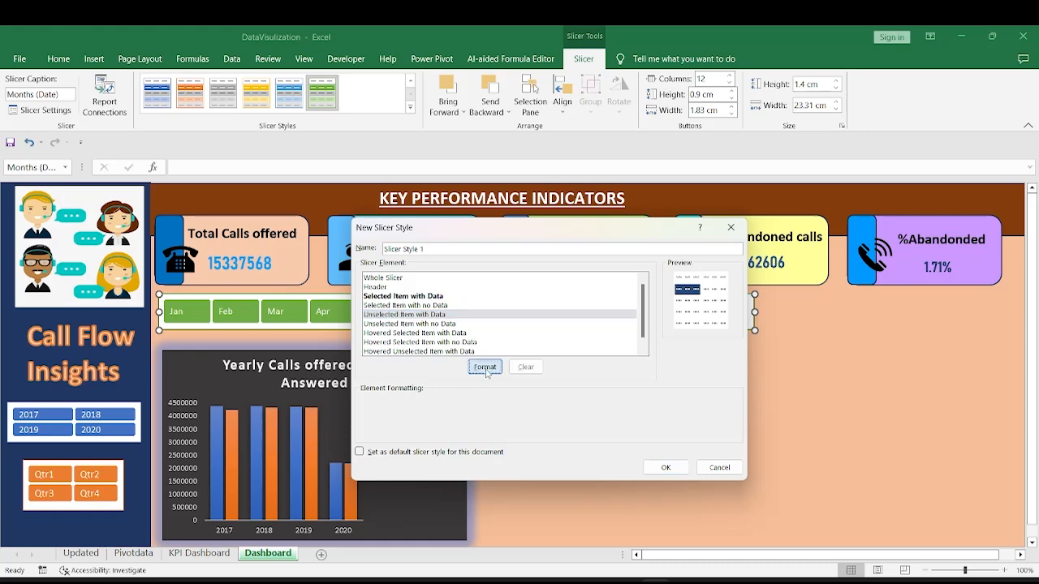
pyautogui.click(499, 303)
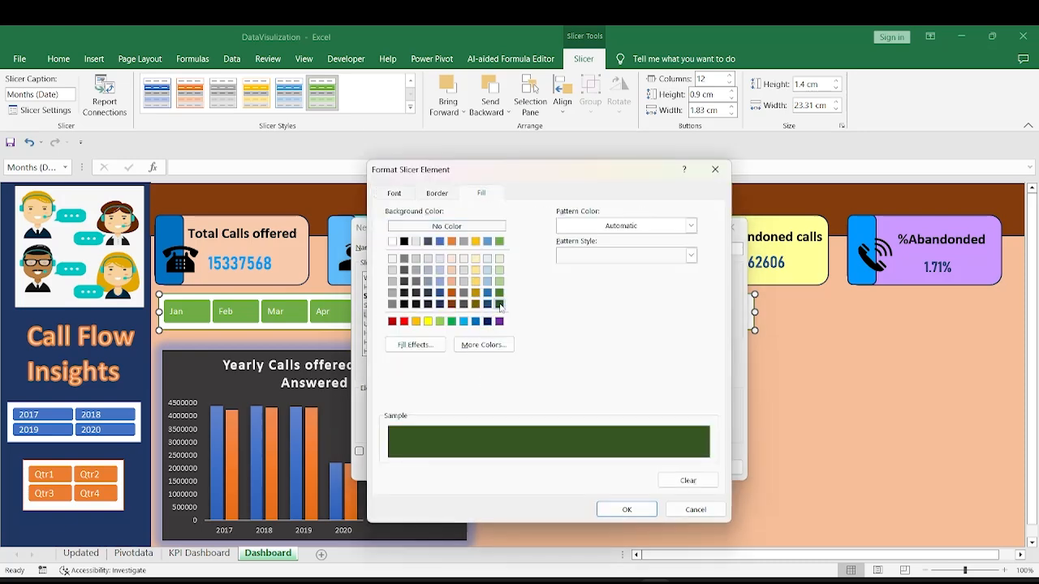
pyautogui.click(395, 195)
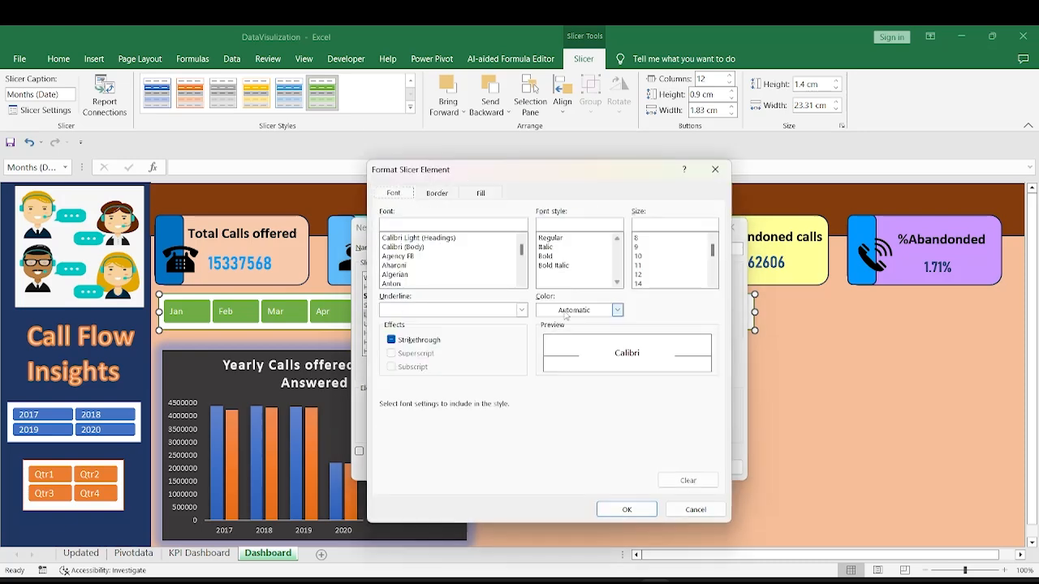
pyautogui.click(616, 310)
pyautogui.click(542, 357)
pyautogui.click(555, 257)
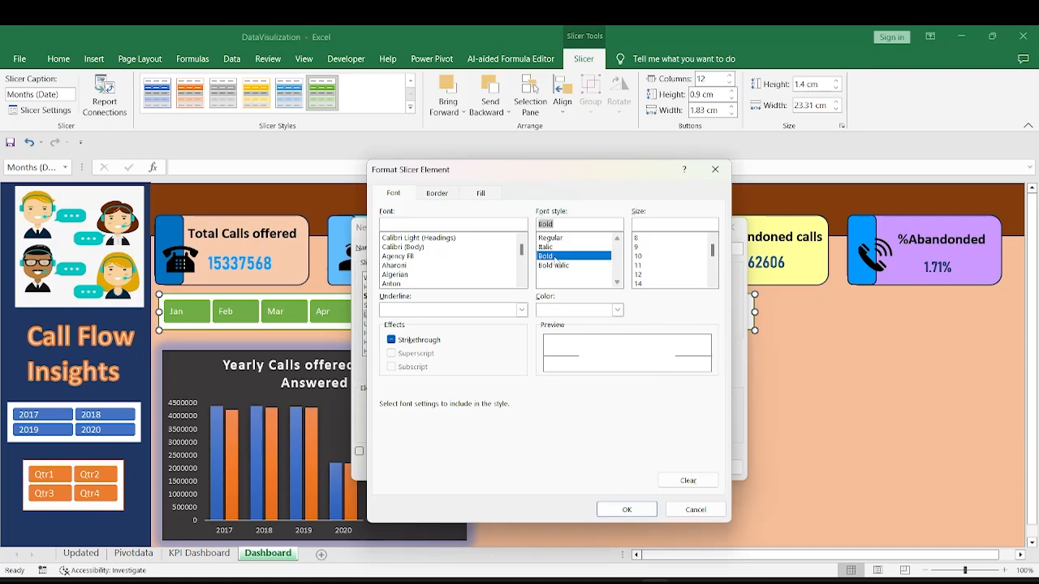
pyautogui.click(637, 256)
pyautogui.press('Return')
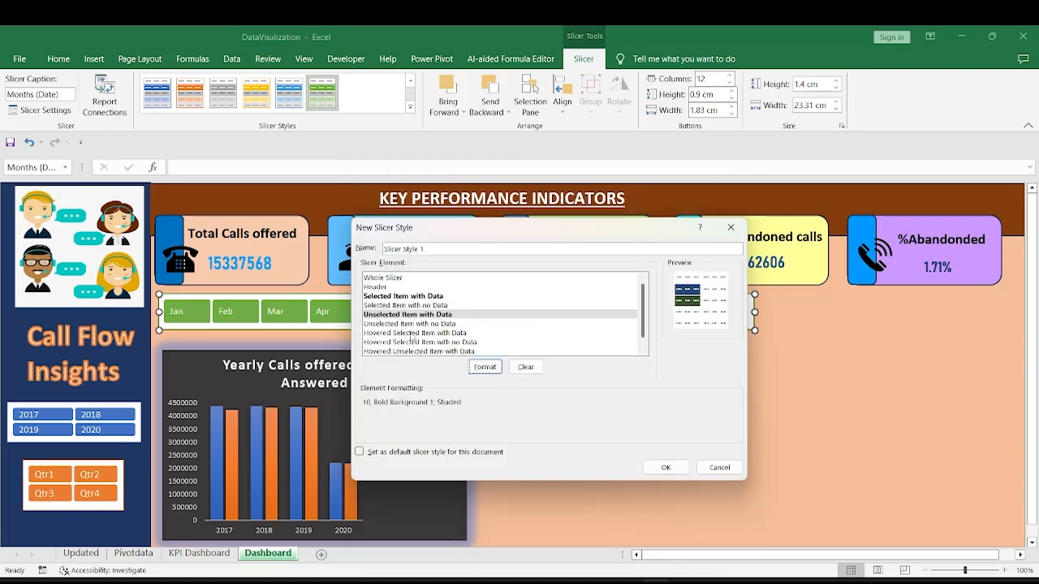
# Give the Hovered Selected Item with Data element of the new slicer style a golden orange fill.
pyautogui.click(435, 333)
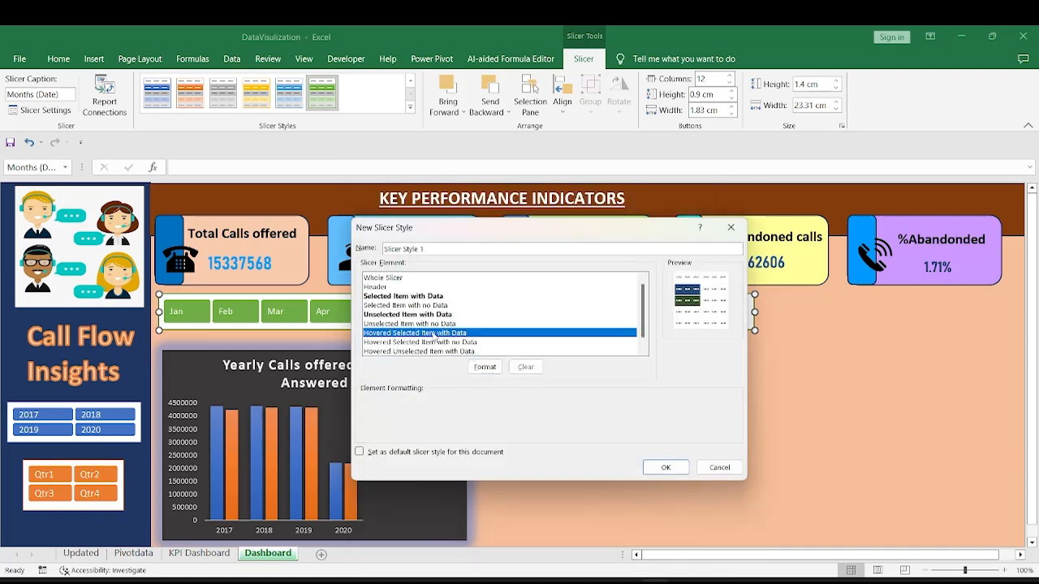
pyautogui.click(485, 368)
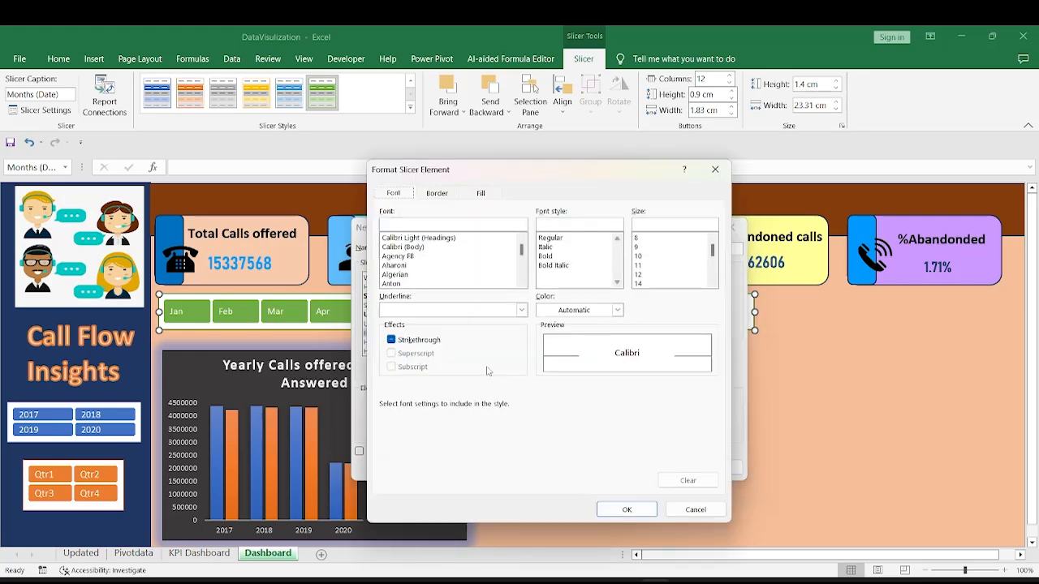
pyautogui.click(481, 195)
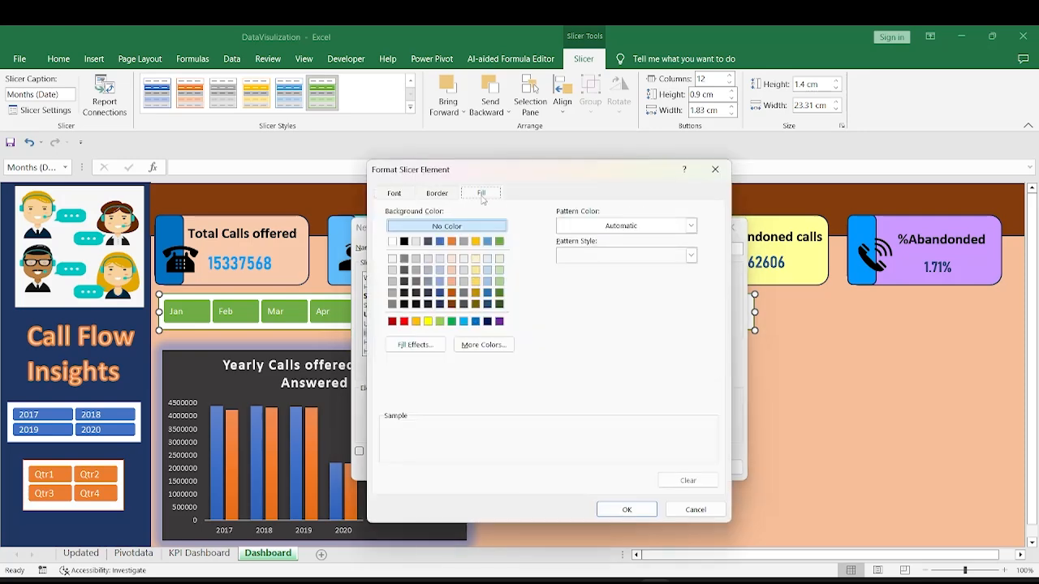
pyautogui.click(417, 322)
pyautogui.click(626, 510)
# Save the new slicer style and apply it to the months slicer.
pyautogui.click(670, 458)
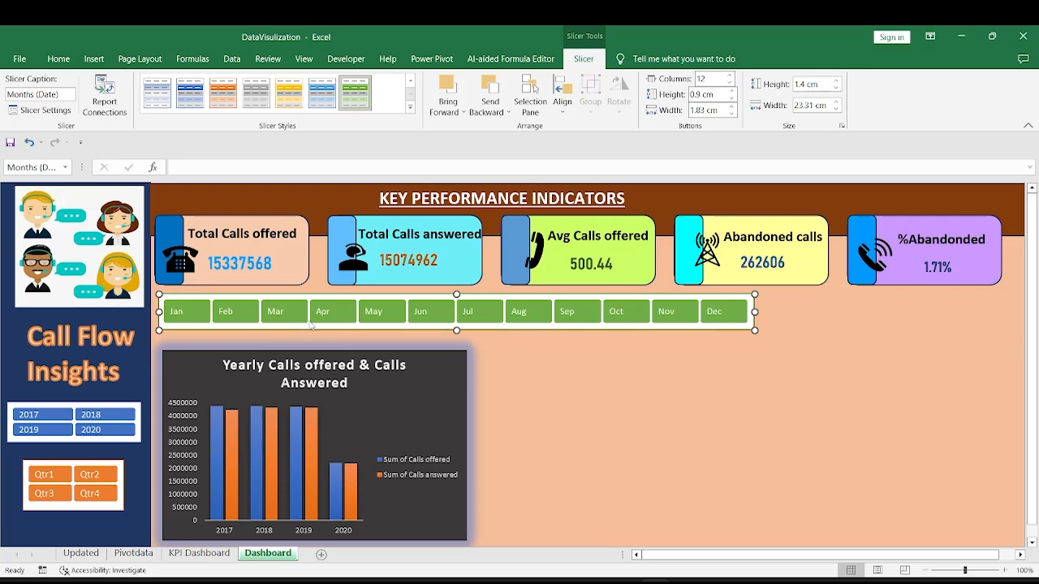
pyautogui.click(410, 107)
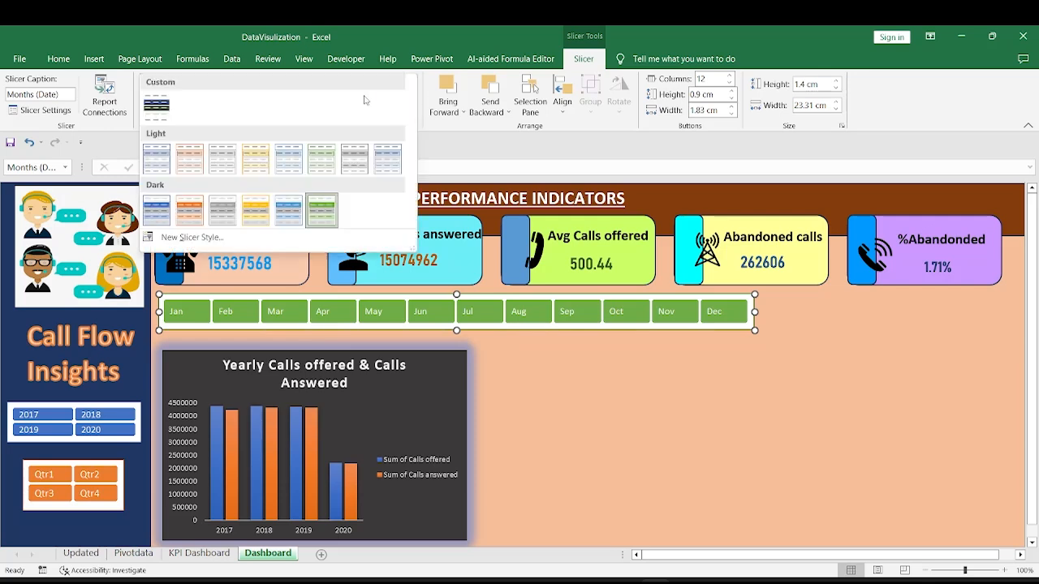
pyautogui.click(157, 105)
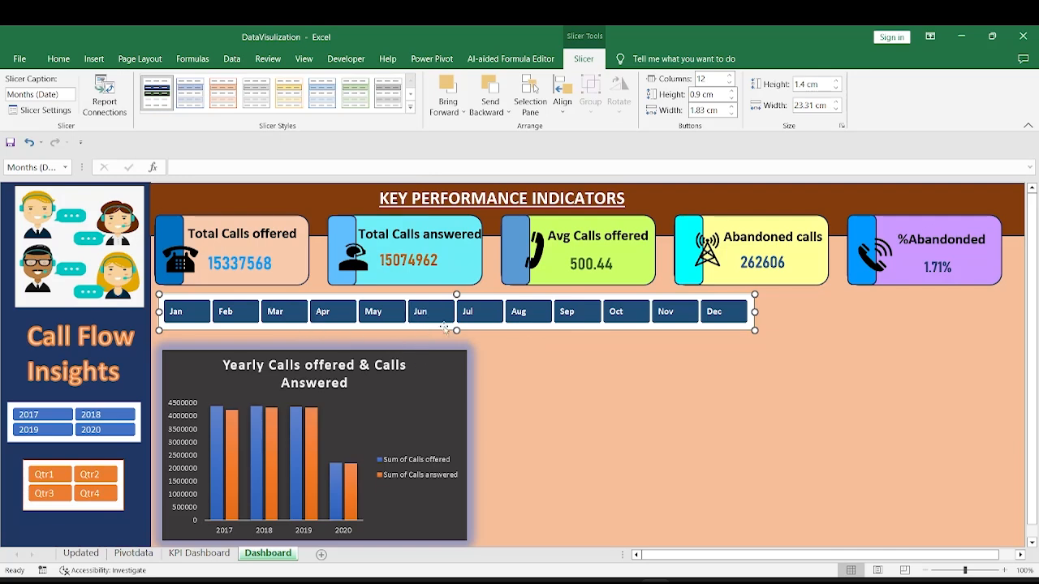
# Test the months slicer by toggling June until it is excluded, and shift the slicer slightly right and down.
pyautogui.keyDown('ctrl'); pyautogui.click(432, 321); pyautogui.keyUp('ctrl')
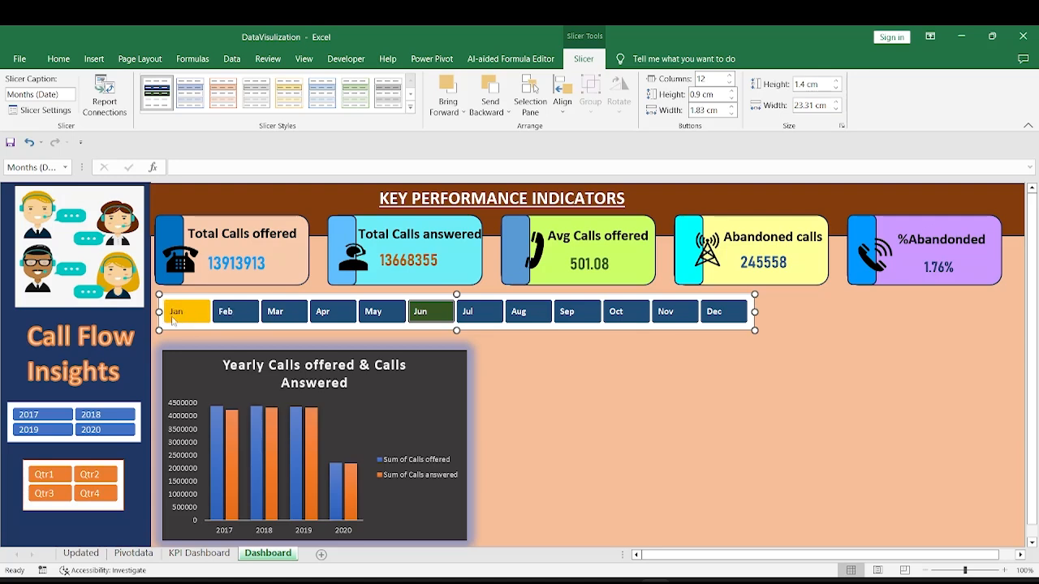
pyautogui.click(430, 312)
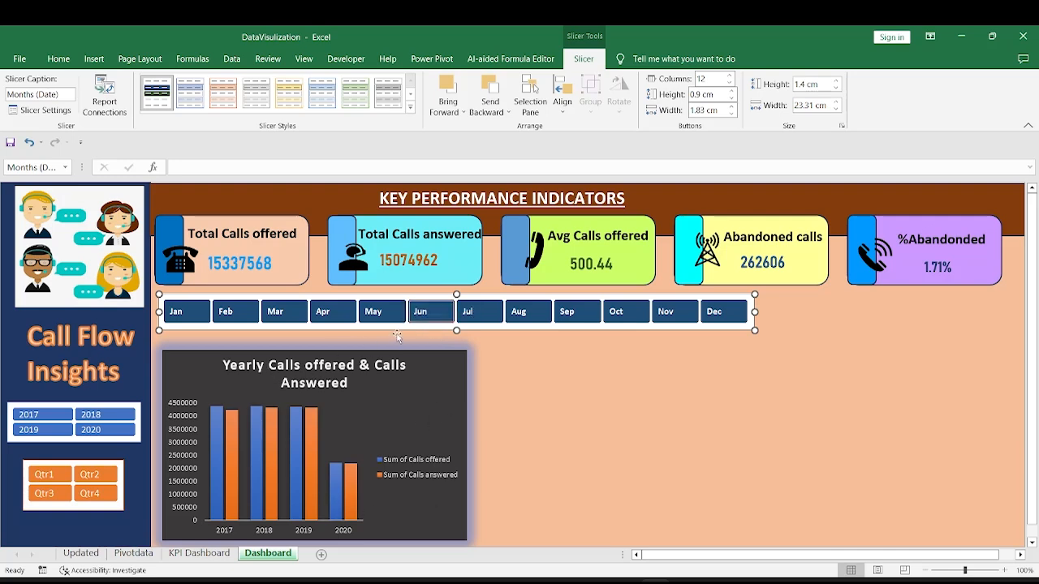
pyautogui.moveTo(352, 334); pyautogui.dragTo(382, 331)
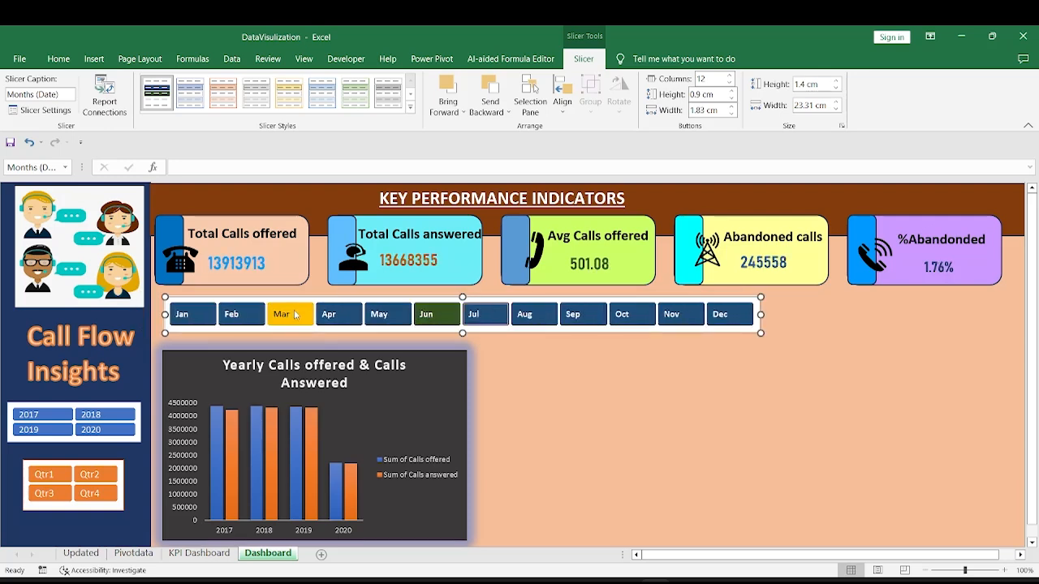
# Exclude July and August in the months slicer and filter the years slicer to 2020.
pyautogui.click(481, 315)
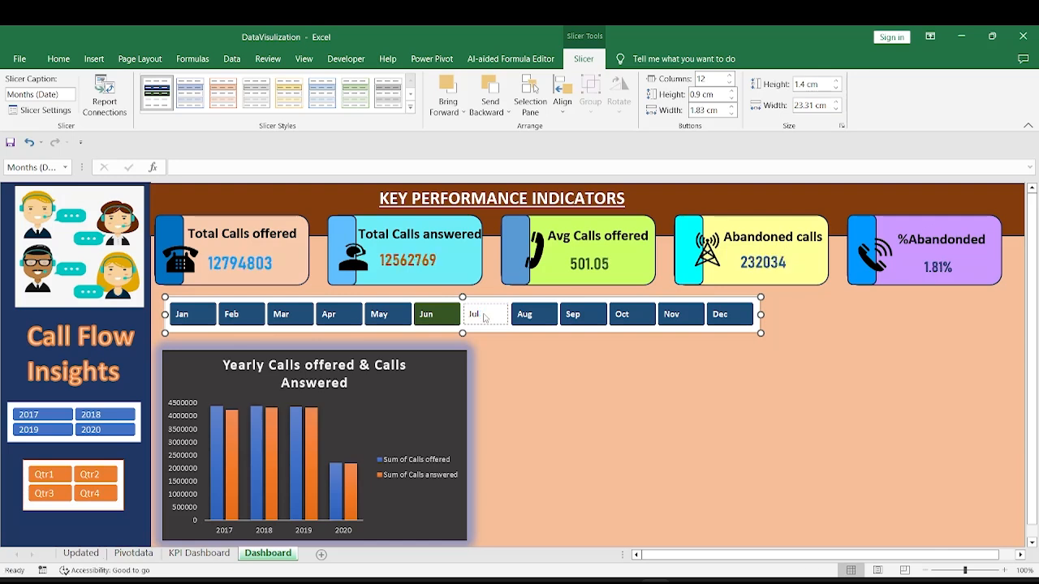
pyautogui.click(536, 316)
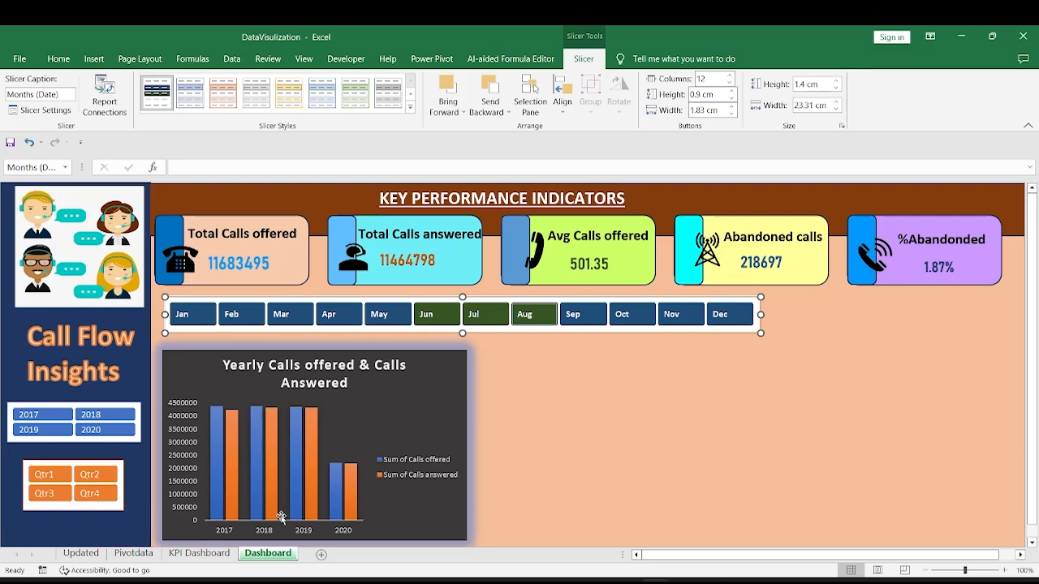
pyautogui.click(121, 435)
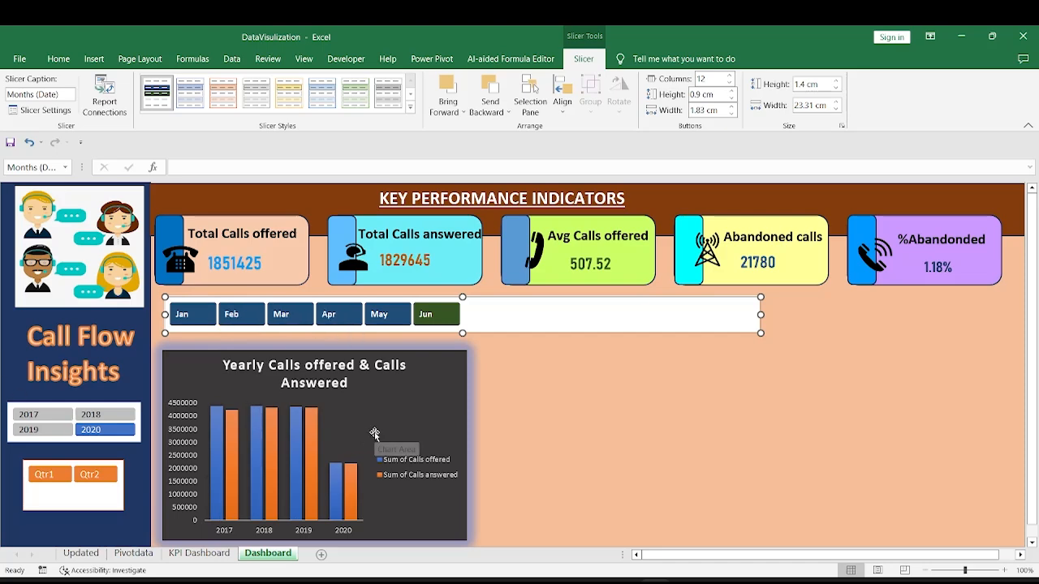
# Compare the KPI PivotTable with the yearly calls PivotTable on the Pivotdata sheet to check which one the slicers filter.
pyautogui.click(133, 554)
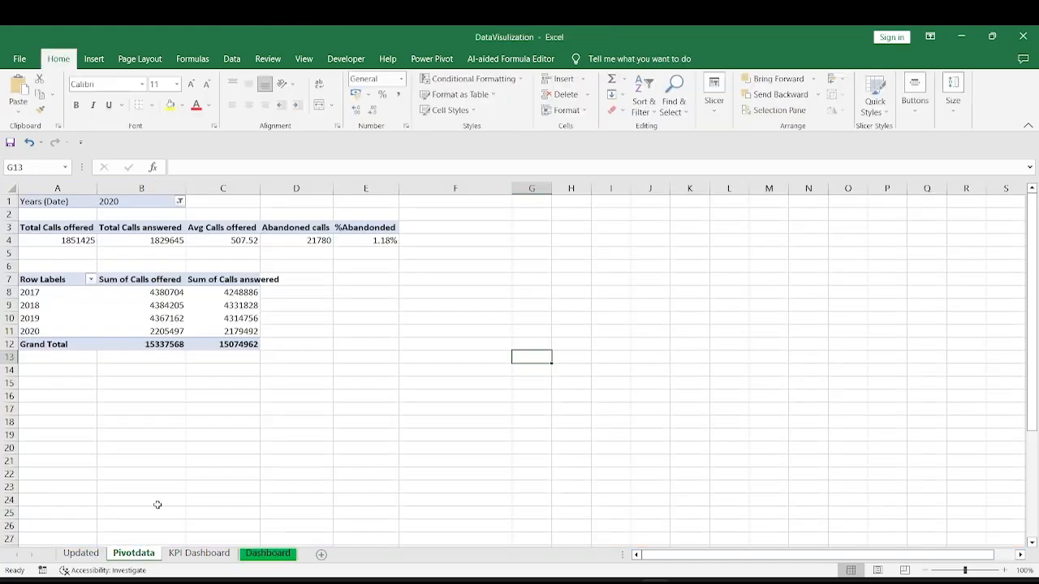
pyautogui.click(136, 228)
pyautogui.click(132, 279)
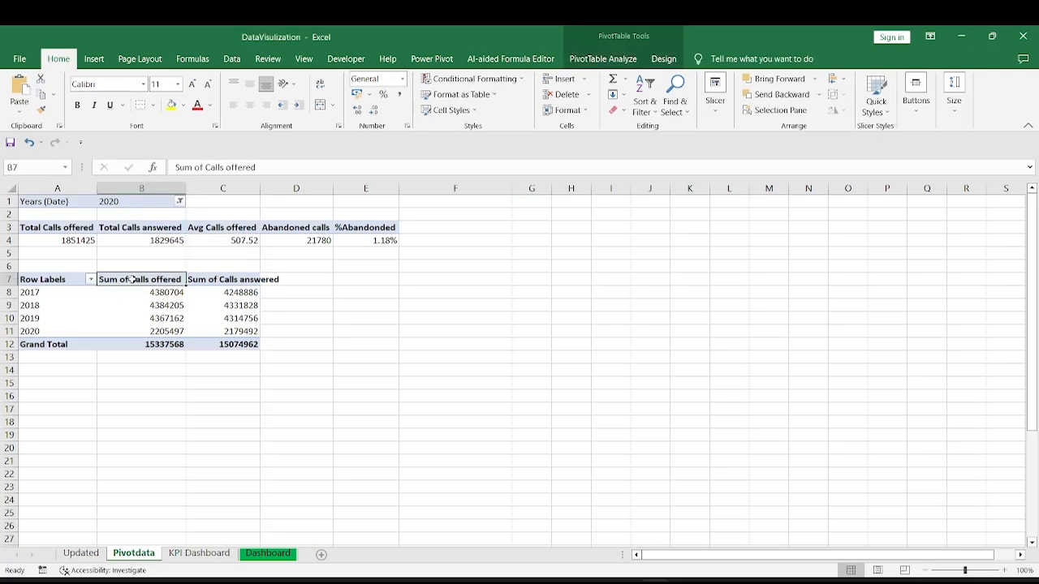
pyautogui.click(158, 227)
pyautogui.moveTo(158, 227); pyautogui.dragTo(325, 240)
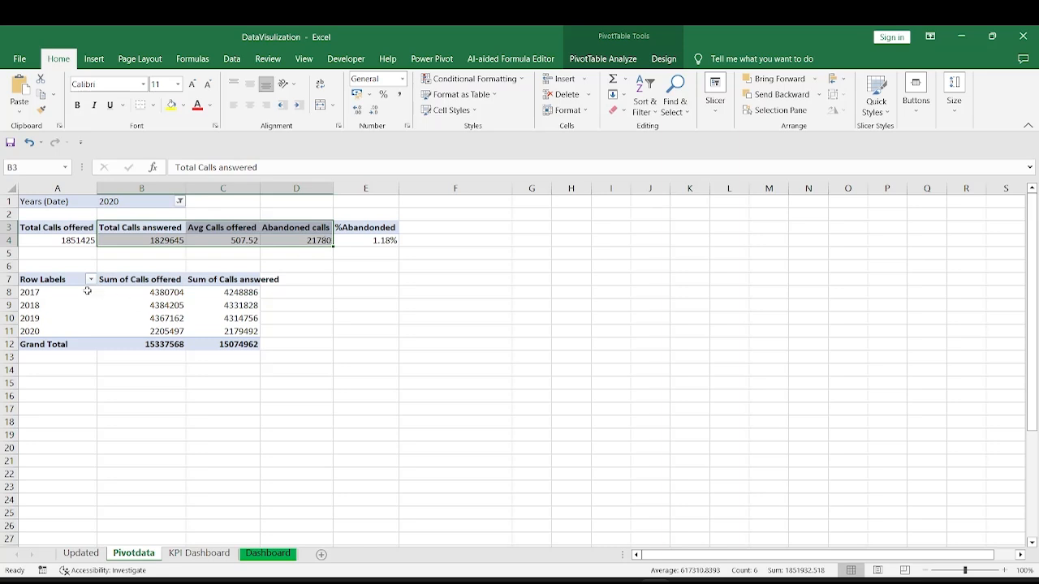
pyautogui.moveTo(53, 282); pyautogui.dragTo(222, 345)
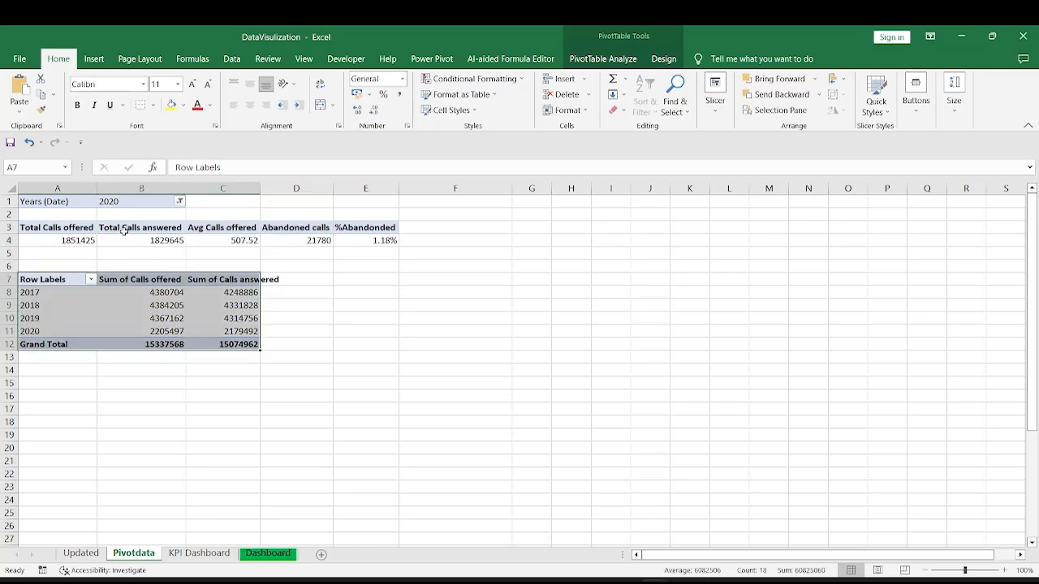
pyautogui.moveTo(123, 231); pyautogui.dragTo(321, 236)
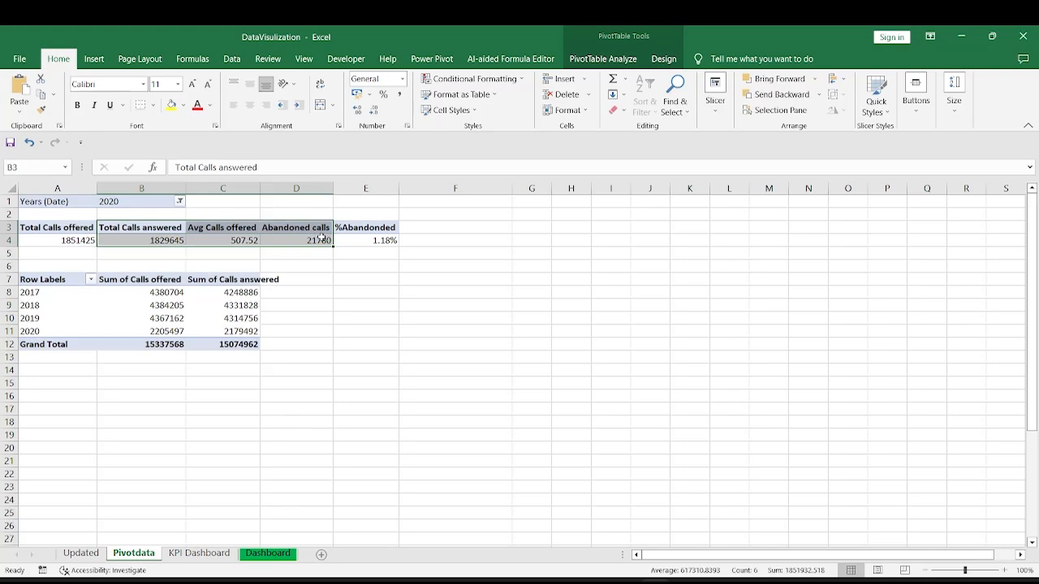
pyautogui.click(209, 275)
# On the Dashboard sheet, connect the months slicer to PivotTable2 through its report connections.
pyautogui.click(268, 552)
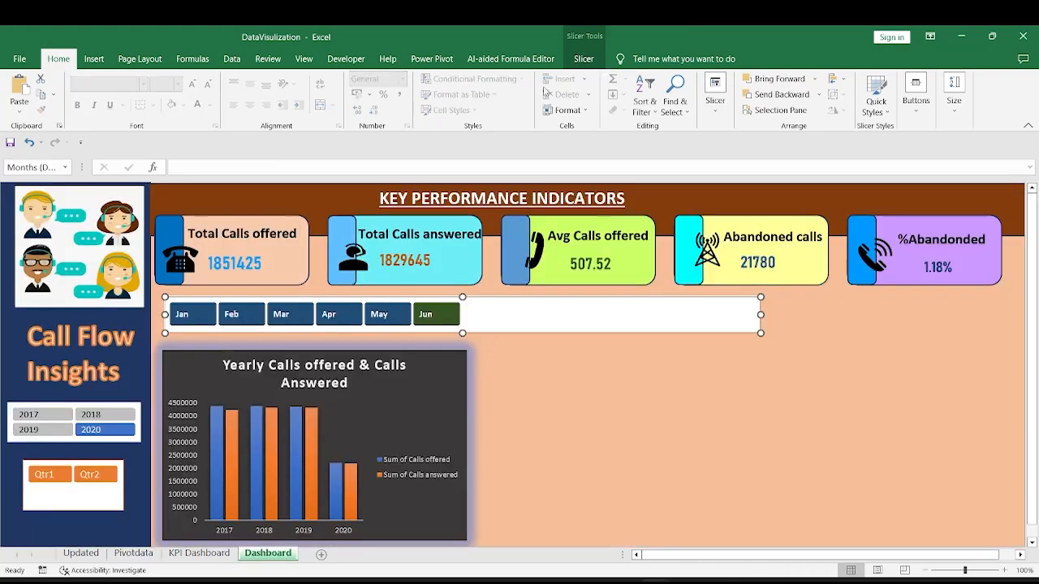
pyautogui.click(584, 58)
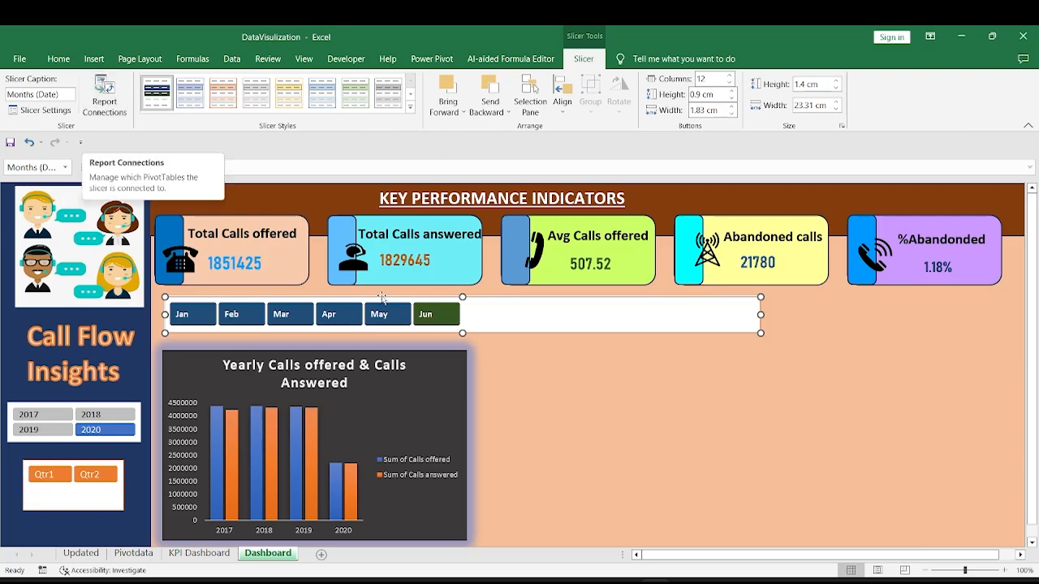
pyautogui.rightClick(493, 335)
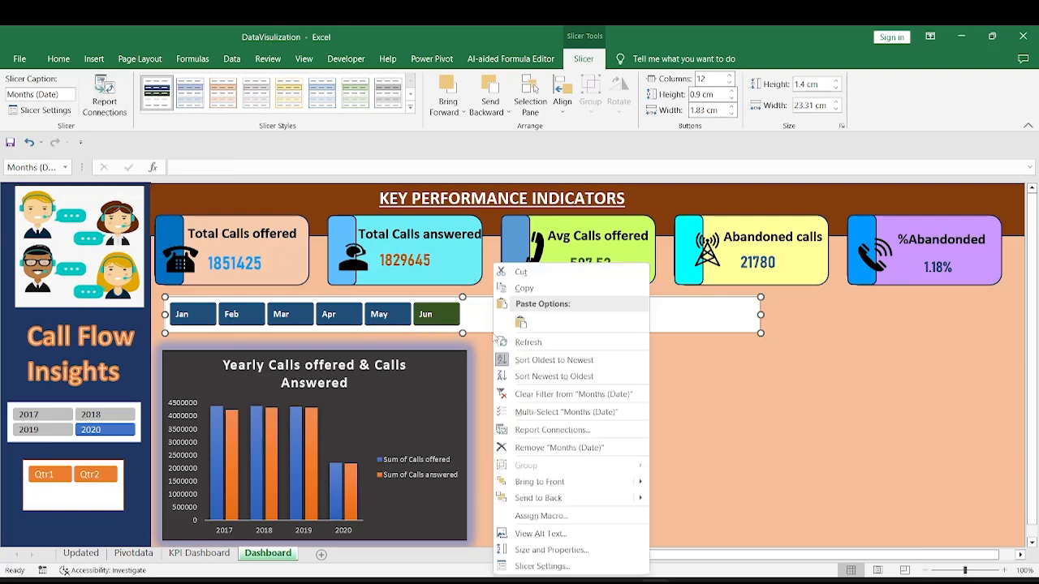
pyautogui.click(539, 430)
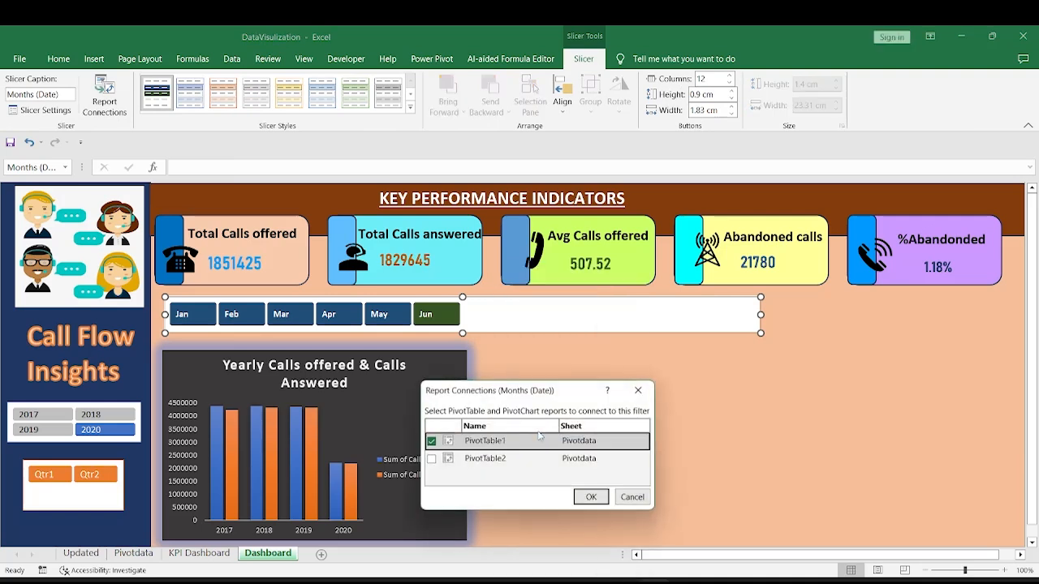
pyautogui.click(431, 460)
pyautogui.click(591, 498)
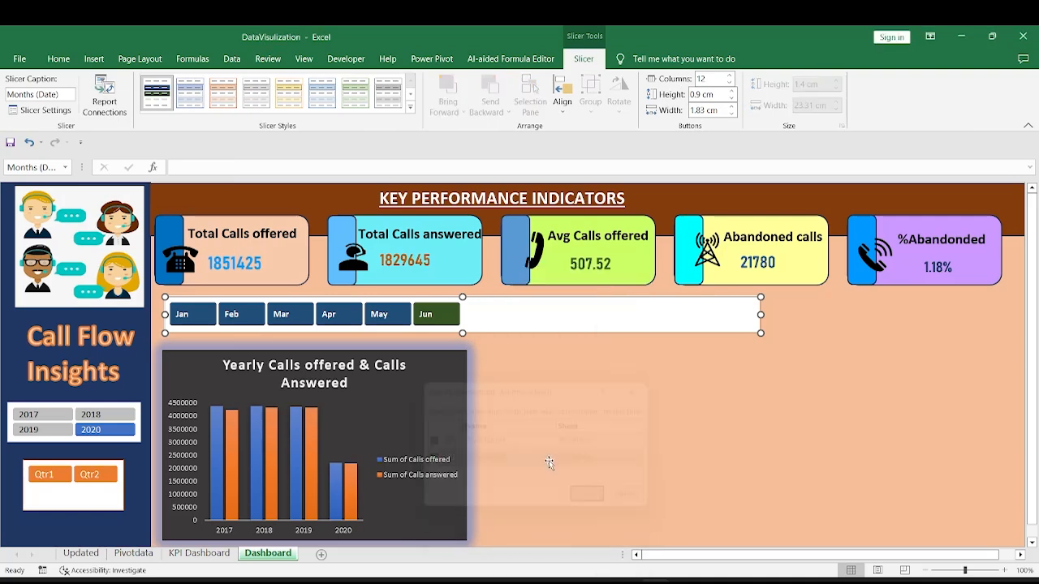
# Connect the years slicer and the quarters slicer to PivotTable2 through their report connections.
pyautogui.rightClick(129, 440)
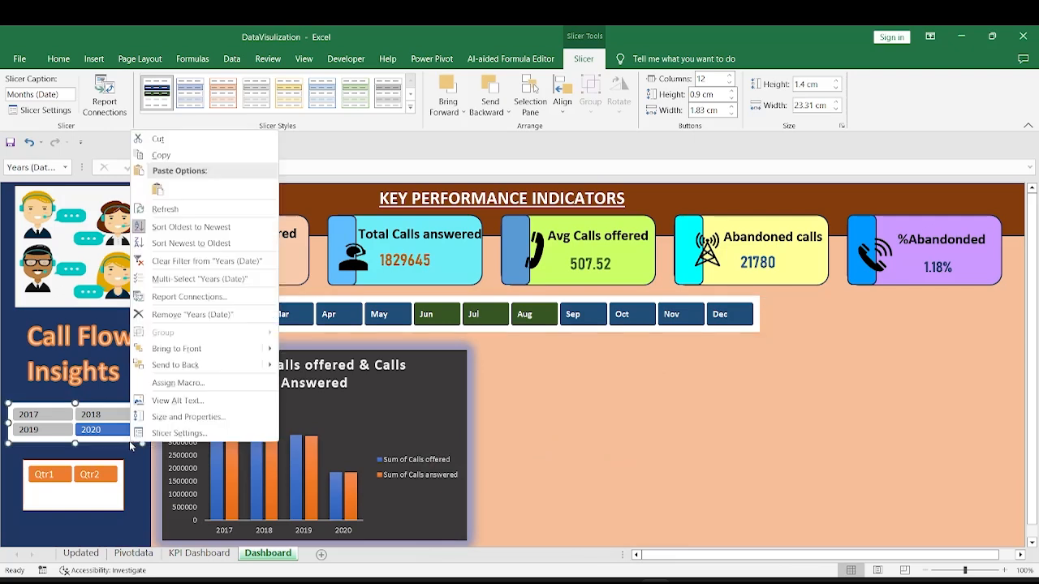
pyautogui.click(183, 297)
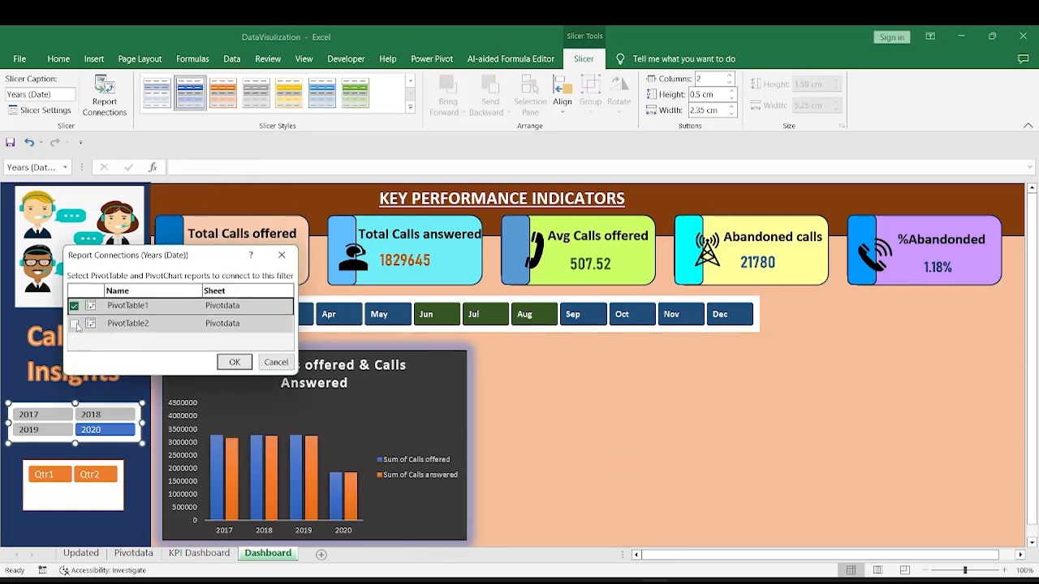
pyautogui.click(74, 324)
pyautogui.click(235, 361)
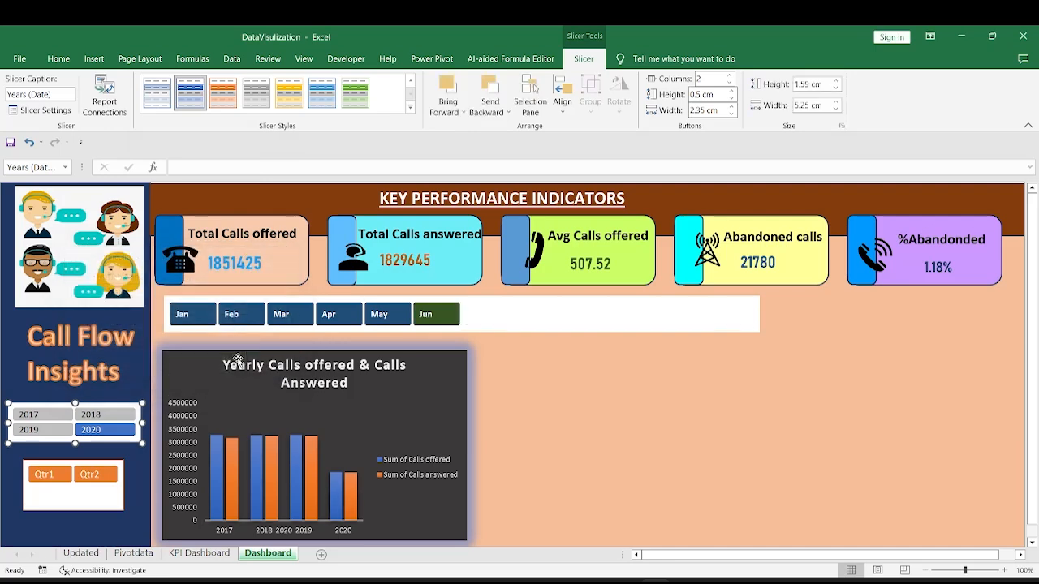
pyautogui.rightClick(112, 511)
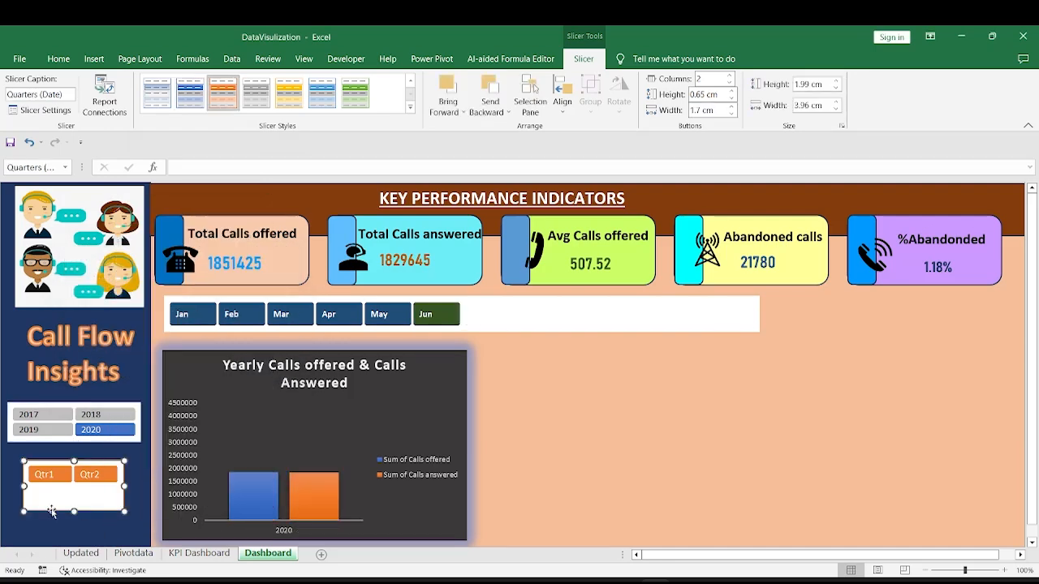
pyautogui.click(49, 506)
# Filter the years slicer to 2017 and to 2018 in turn, enable its multi-select and add 2017 to the selection.
pyautogui.click(42, 415)
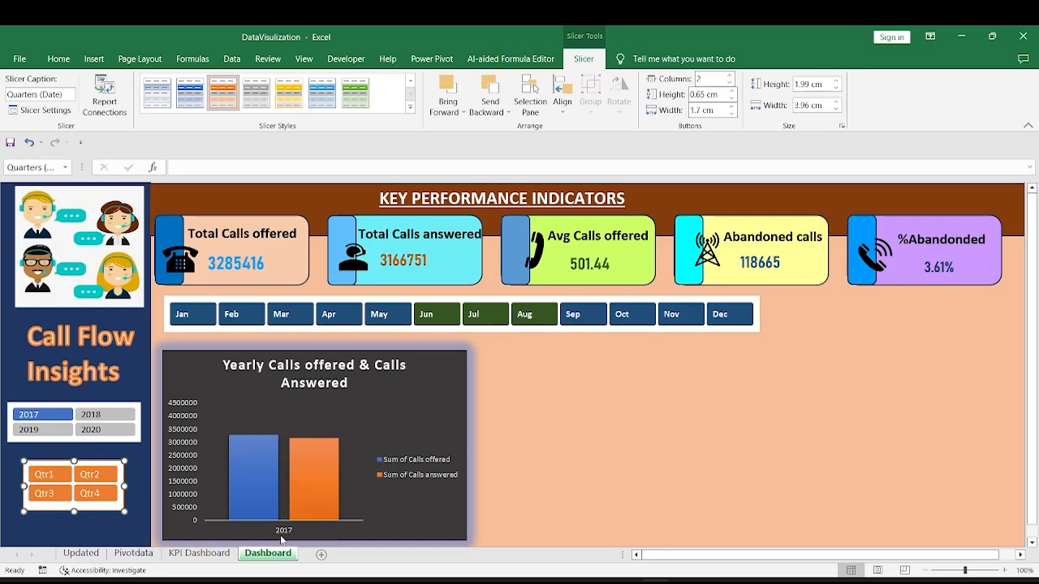
pyautogui.click(122, 416)
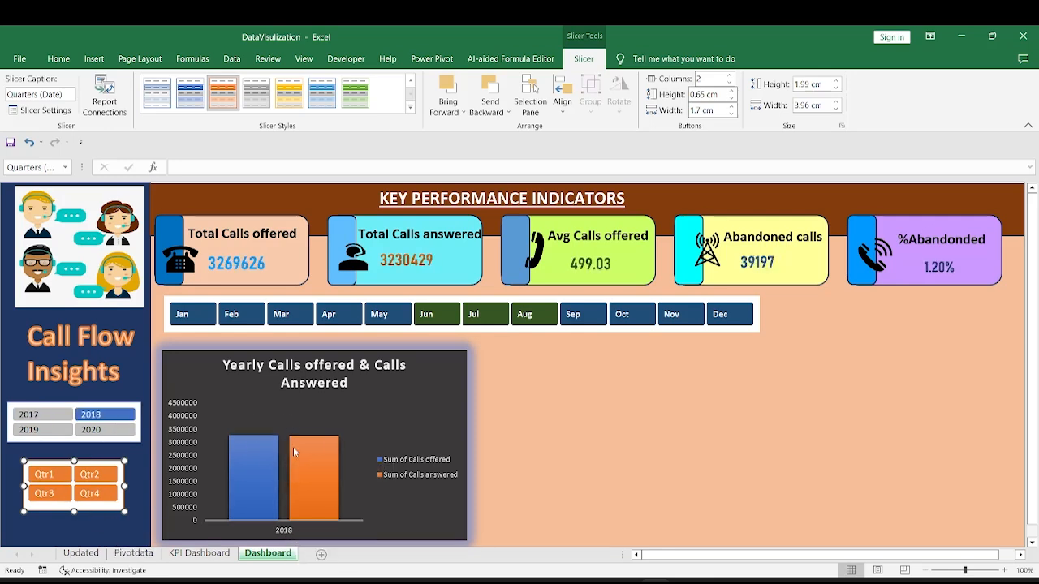
pyautogui.rightClick(131, 442)
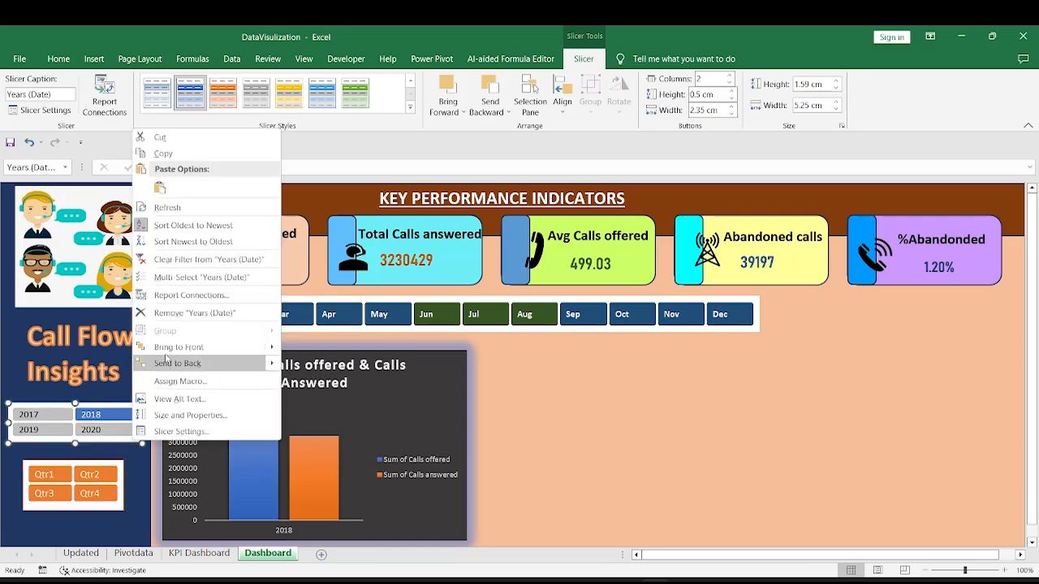
pyautogui.click(168, 277)
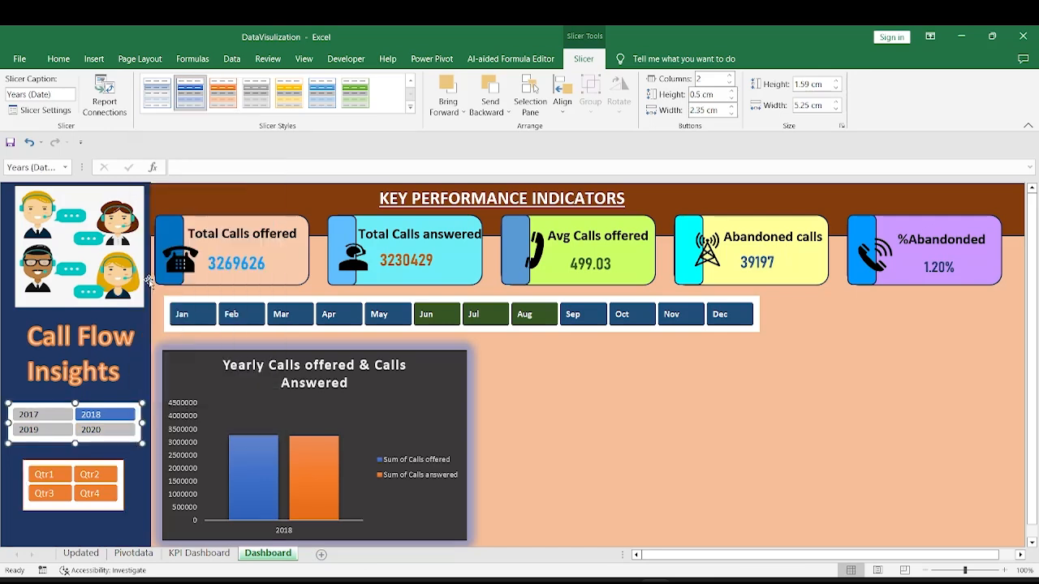
pyautogui.click(46, 416)
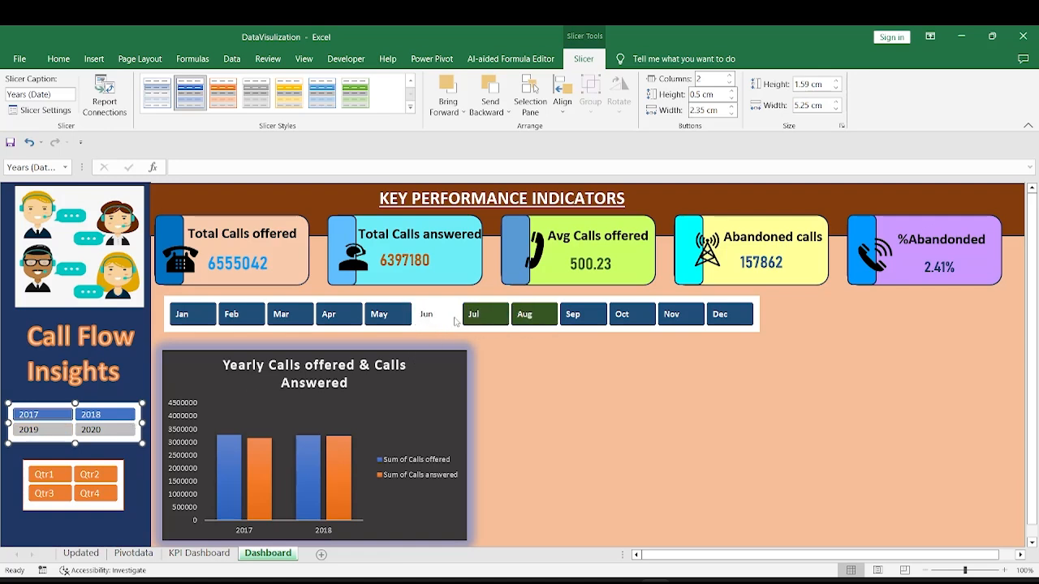
# Include August, July and June again in the months slicer, and add 2019 and 2020 to the years slicer selection.
pyautogui.click(534, 318)
pyautogui.click(493, 317)
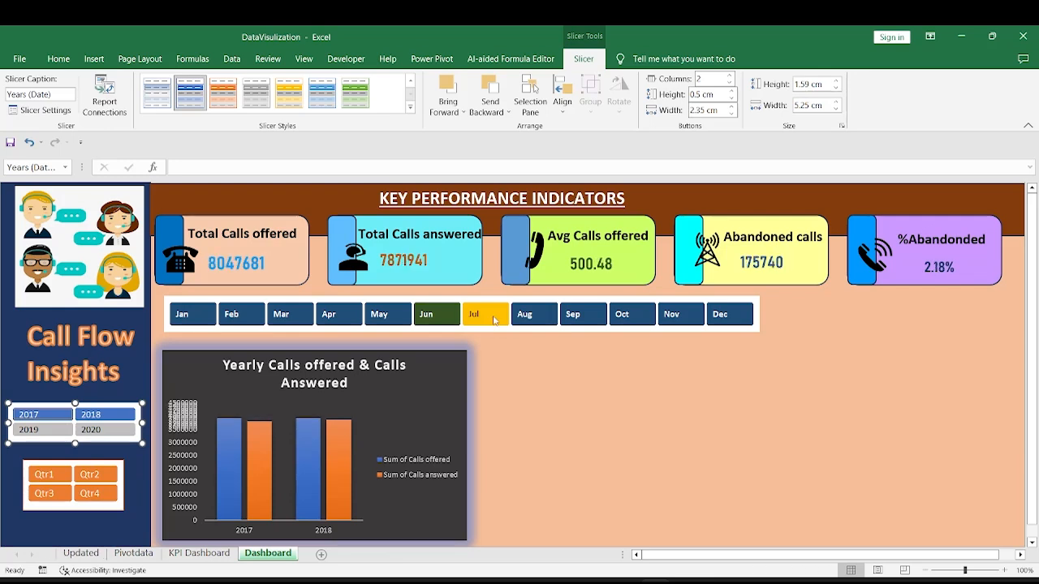
pyautogui.click(434, 315)
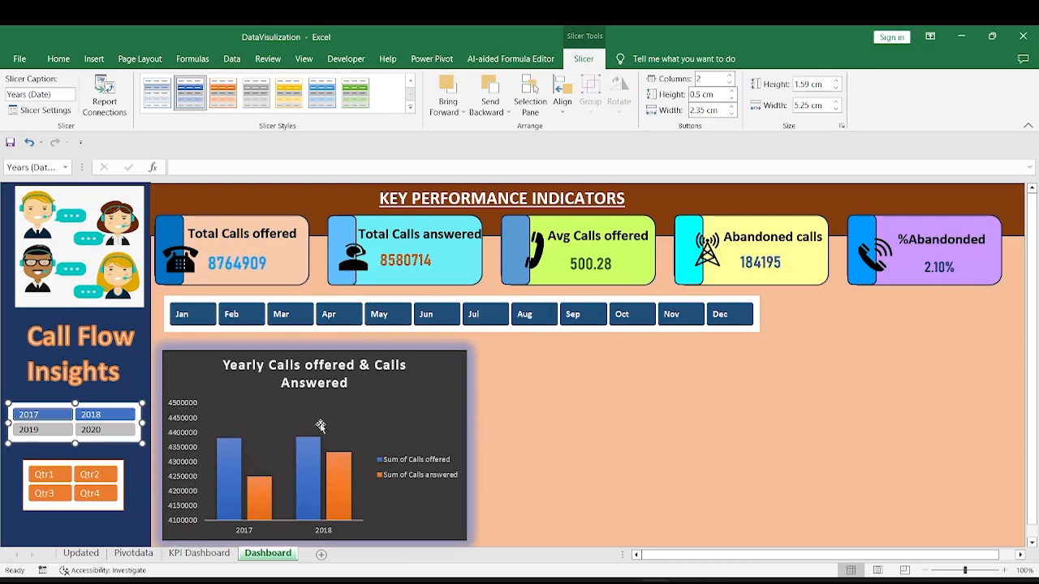
pyautogui.keyDown('ctrl'); pyautogui.click(43, 430); pyautogui.keyUp('ctrl')
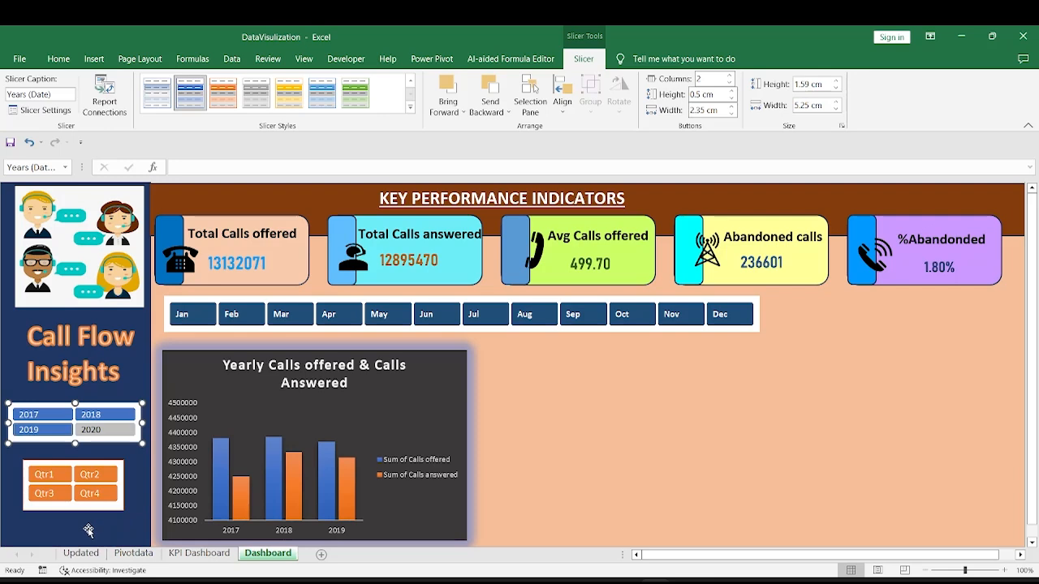
pyautogui.keyDown('ctrl'); pyautogui.click(106, 433); pyautogui.keyUp('ctrl')
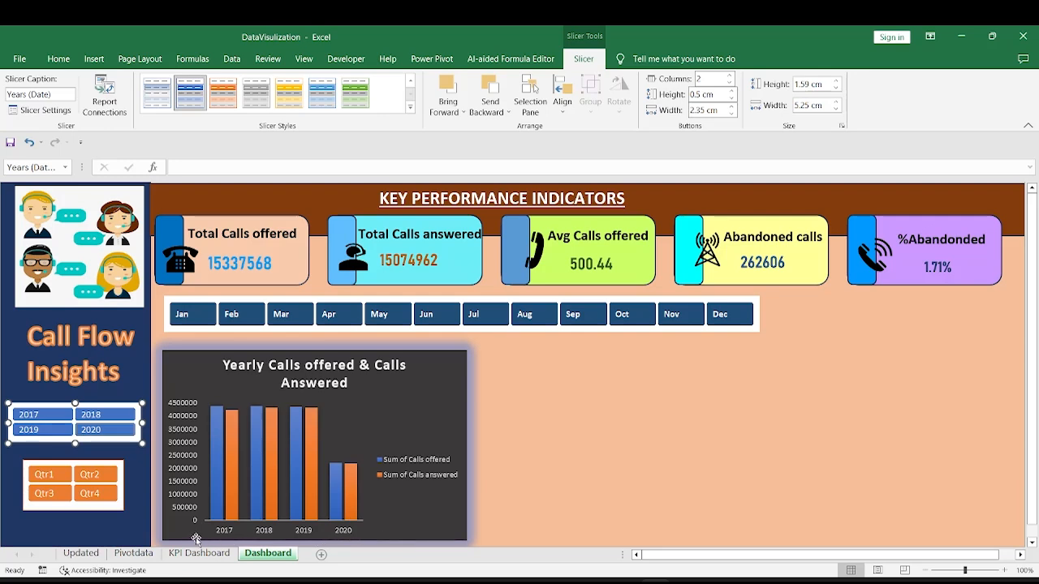
# Test the quarters slicer with Qtr1 and Qtr2, enable its multi-select and select all four quarters.
pyautogui.click(48, 477)
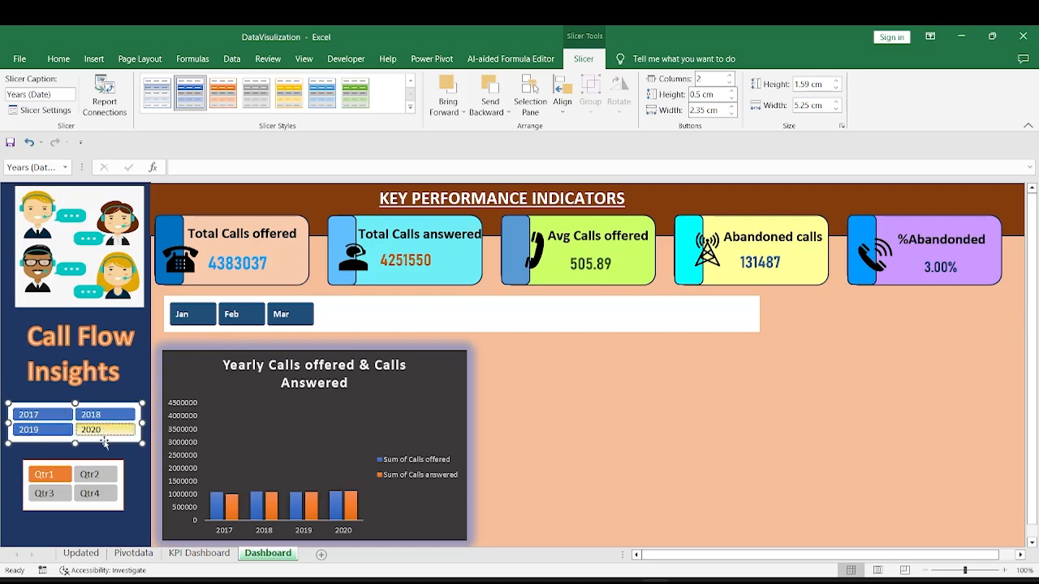
pyautogui.click(108, 477)
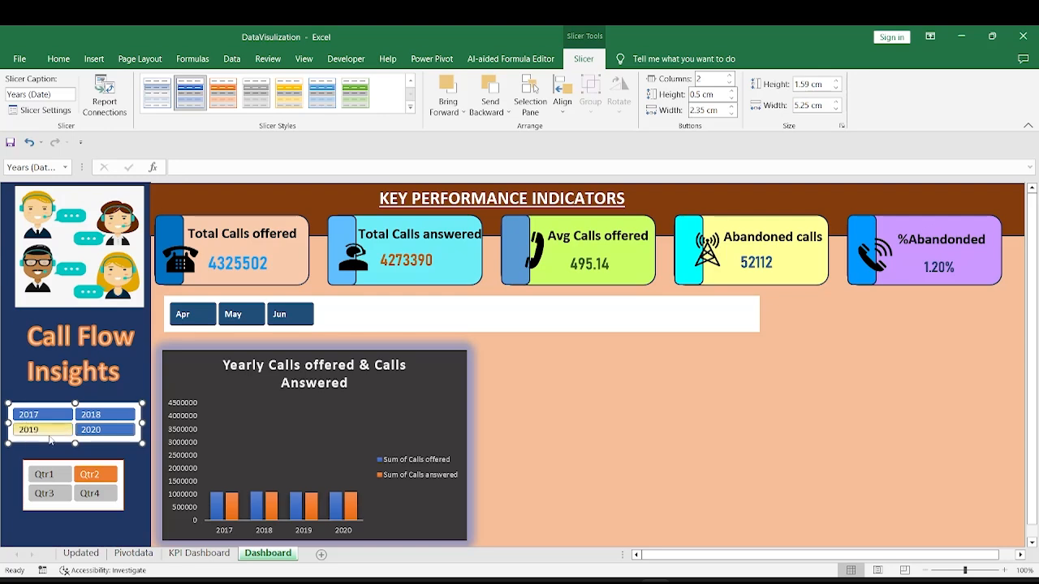
pyautogui.rightClick(118, 508)
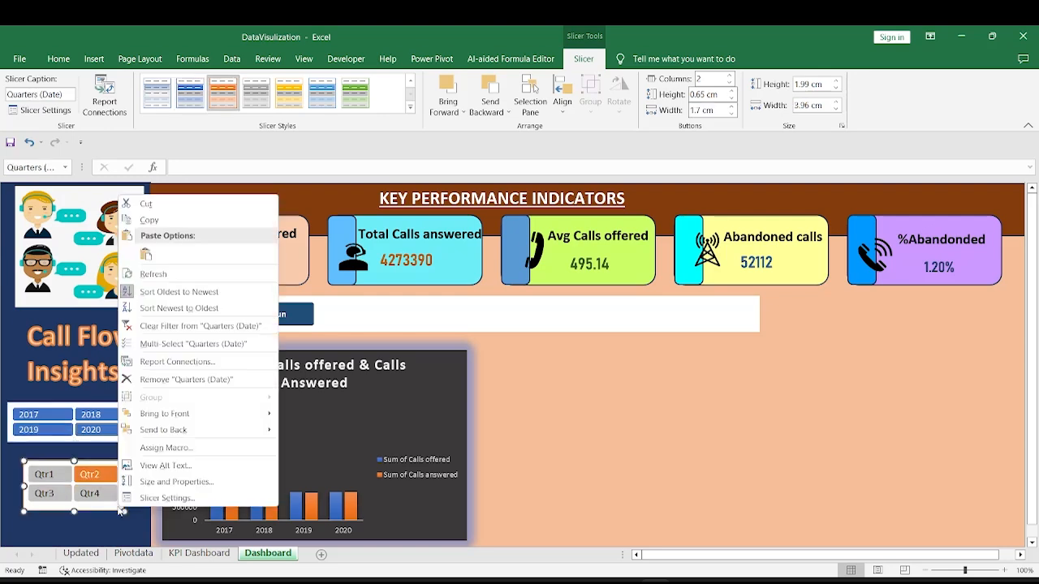
pyautogui.click(170, 344)
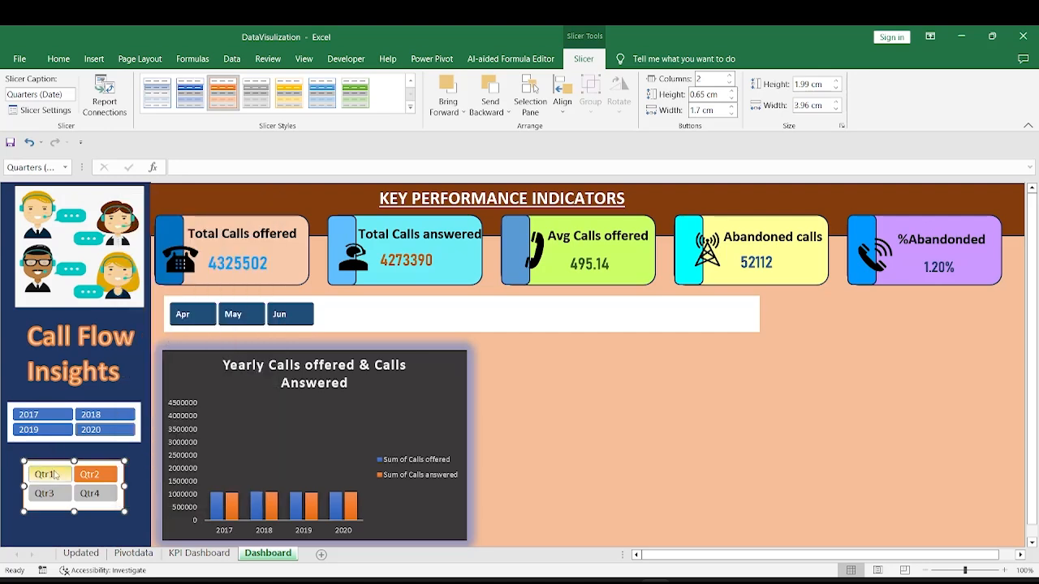
pyautogui.click(47, 476)
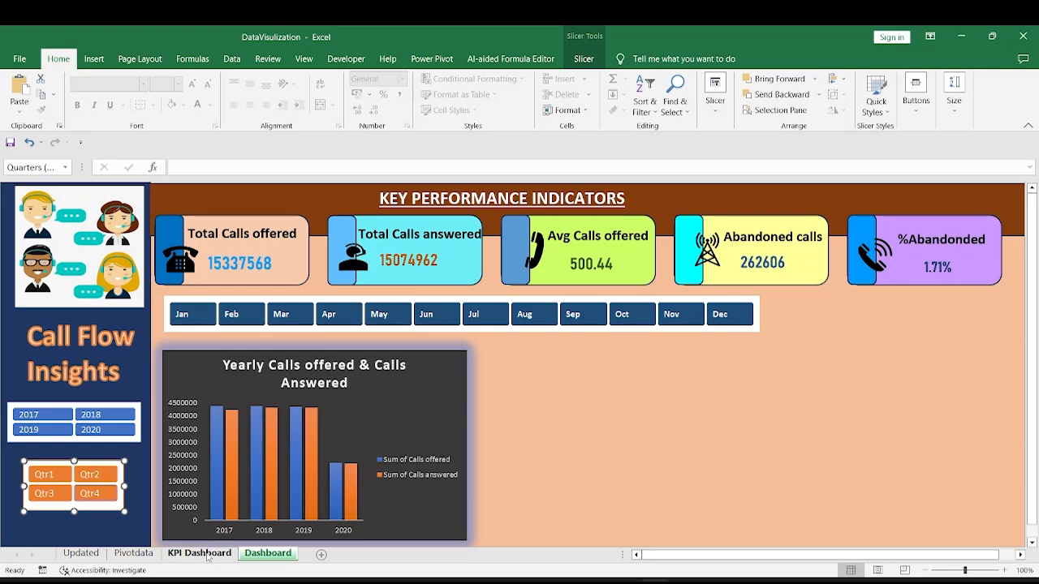
# Create a PivotTable from the KPI Dashboard data range $A$2:$H$30650, placed at cell E7 of the existing Pivotdata sheet.
pyautogui.click(199, 554)
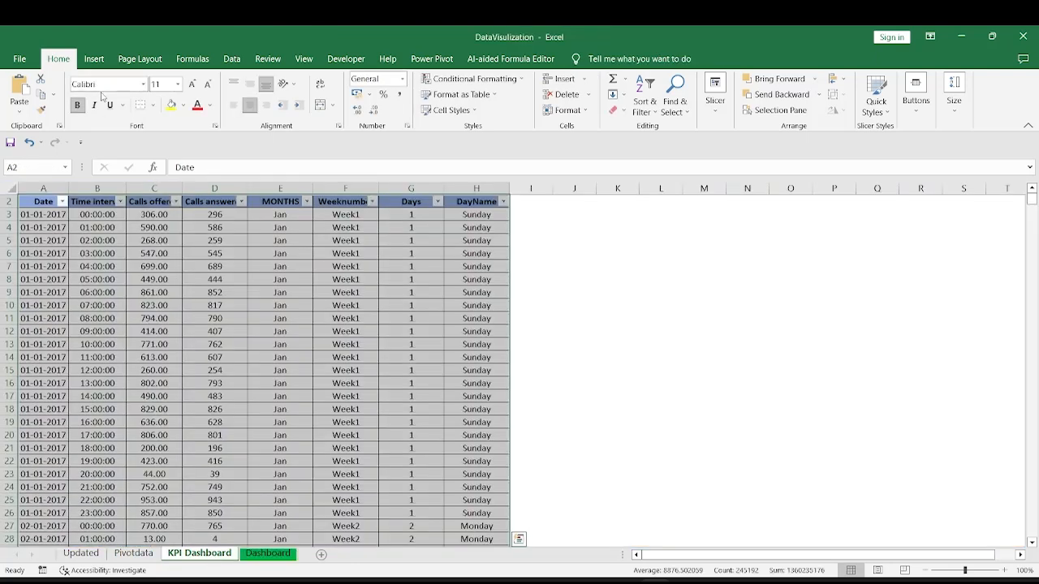
pyautogui.click(94, 59)
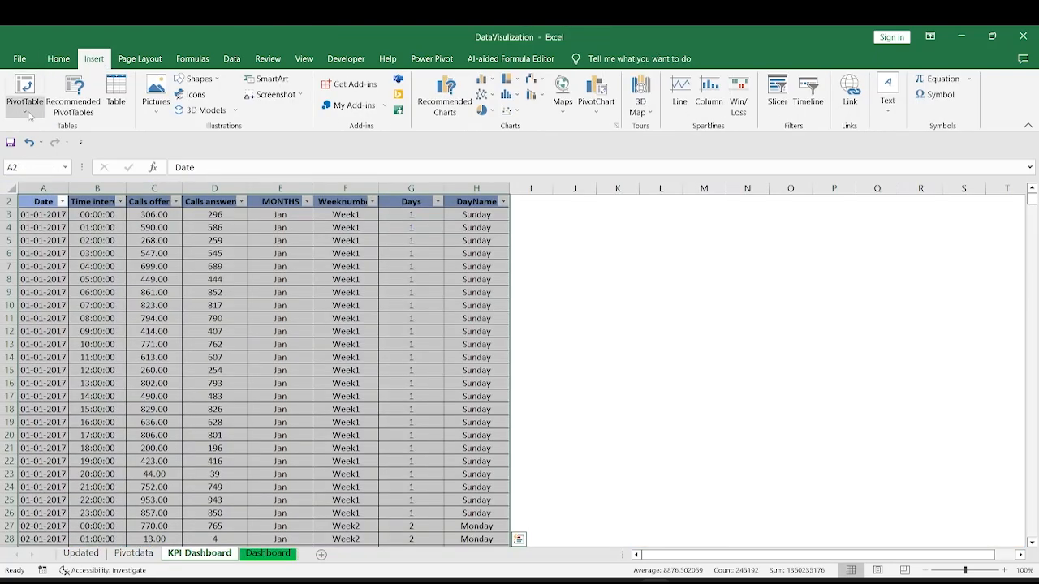
pyautogui.click(25, 112)
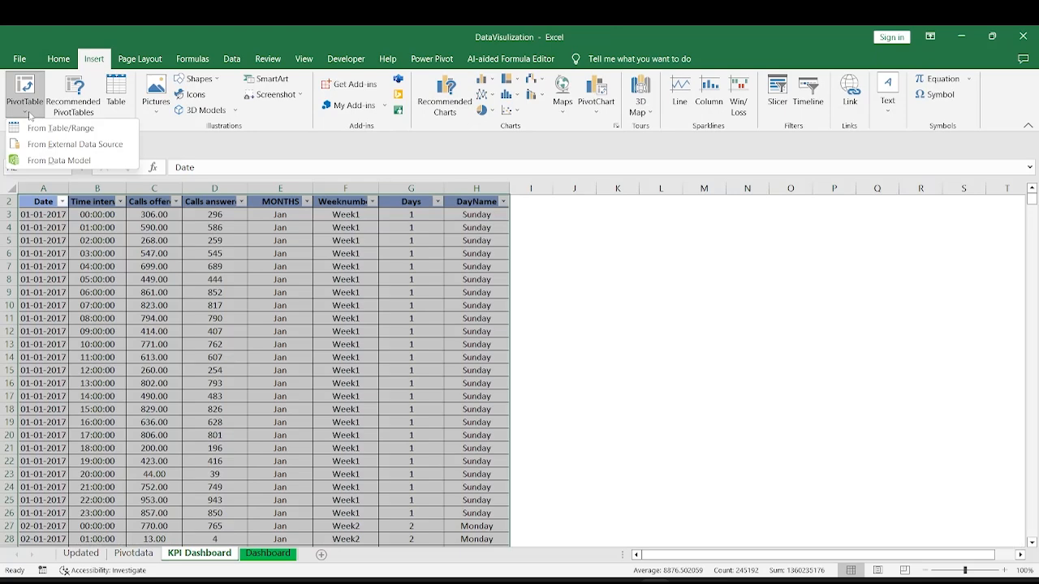
pyautogui.click(57, 128)
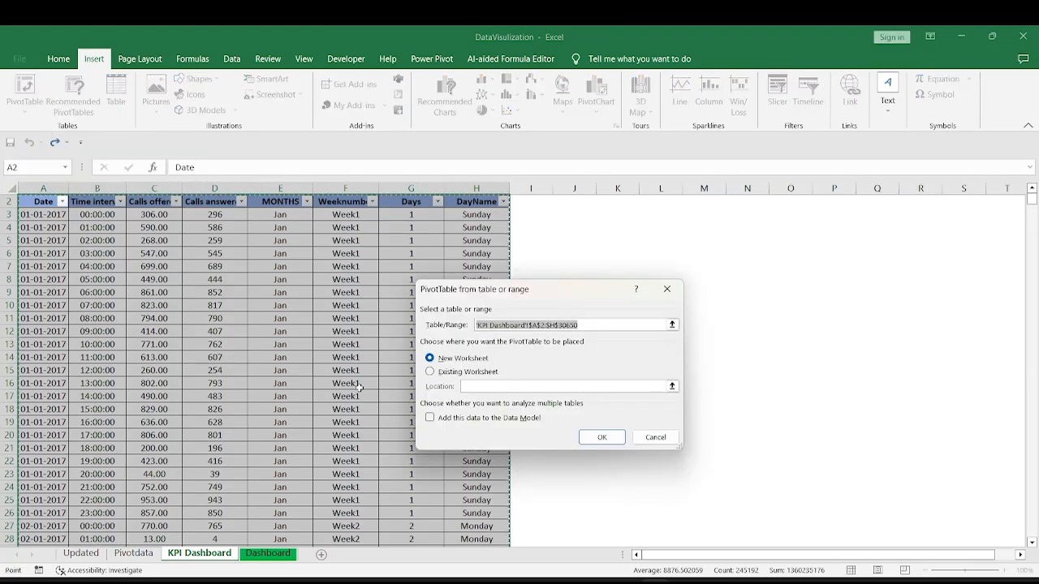
pyautogui.hotkey('alt', 'e')
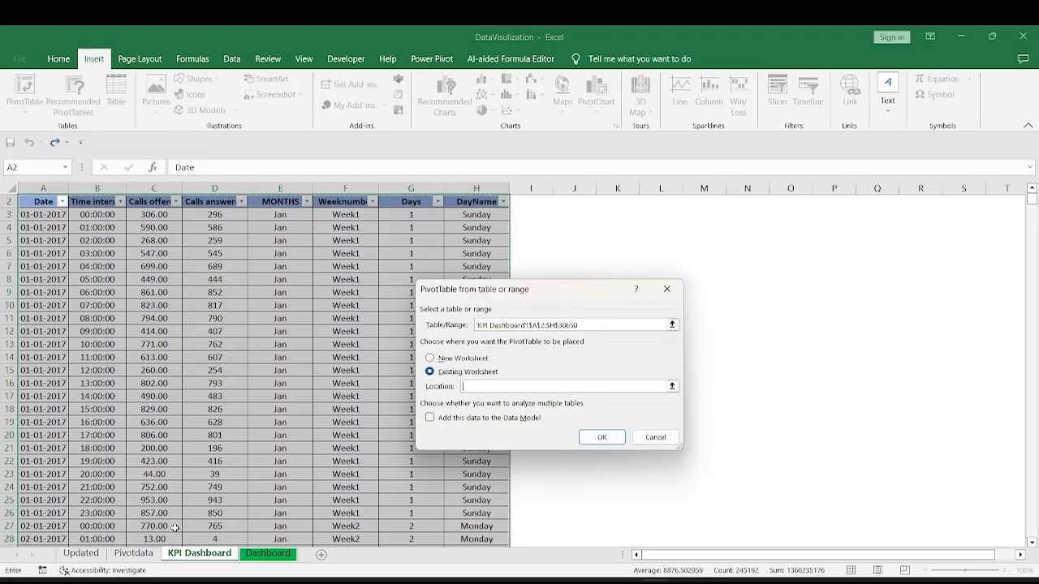
pyautogui.click(133, 554)
pyautogui.click(370, 279)
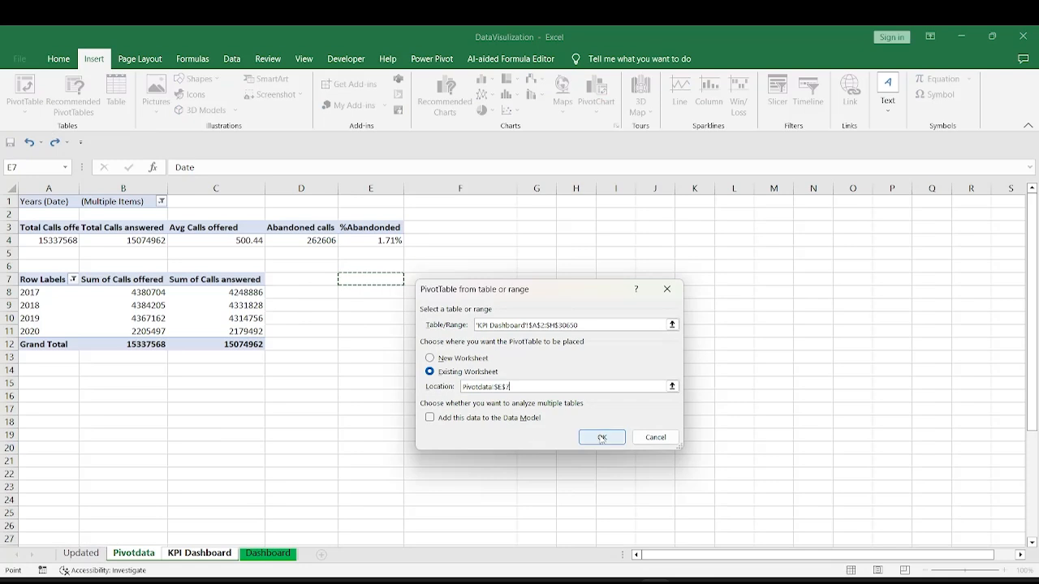
pyautogui.click(602, 437)
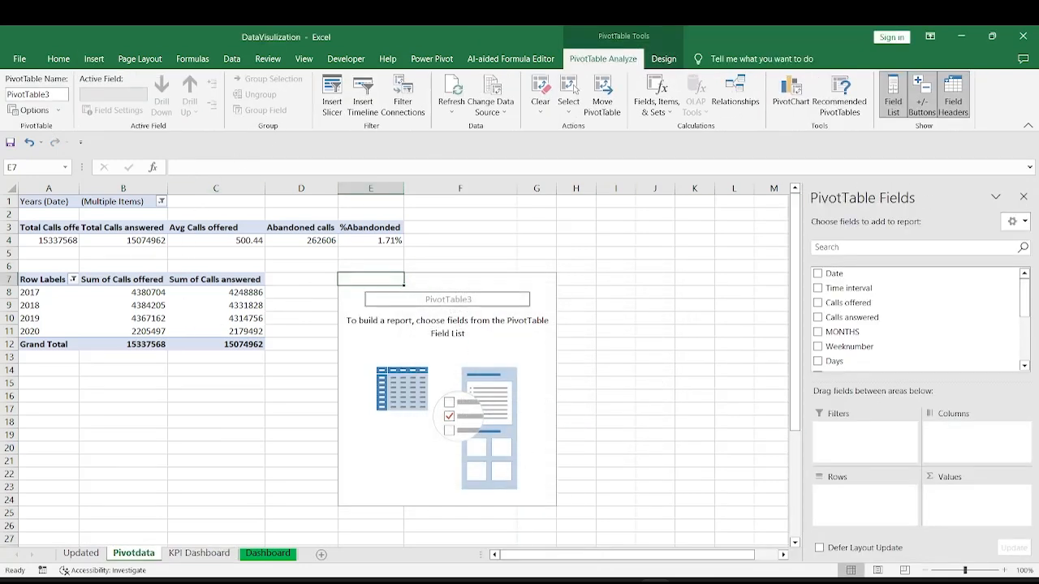
# Check the Avg Calls offered field in the KPI PivotTable and look over the charts on the Dashboard sheet.
pyautogui.click(255, 228)
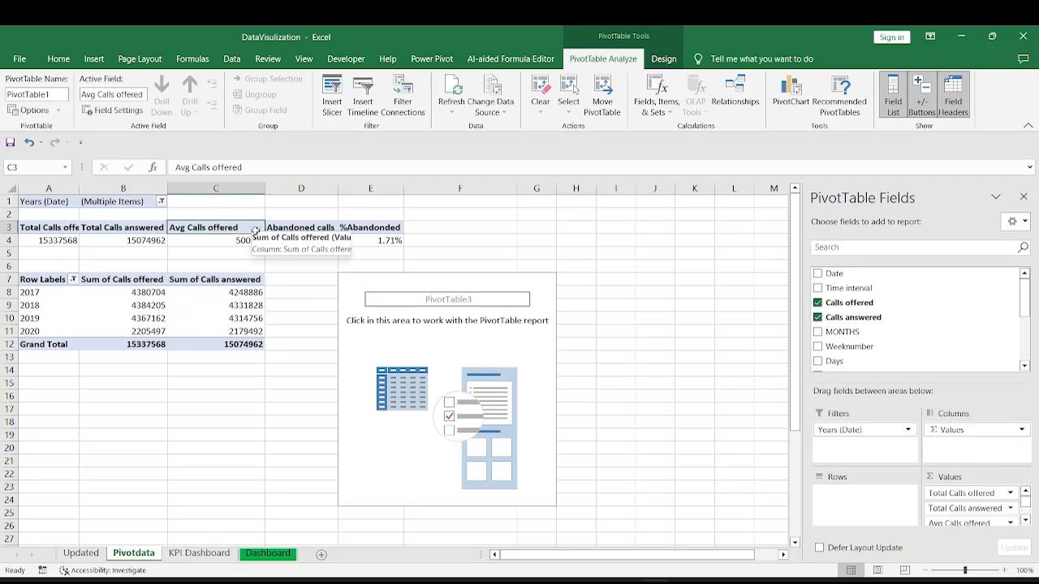
pyautogui.click(251, 241)
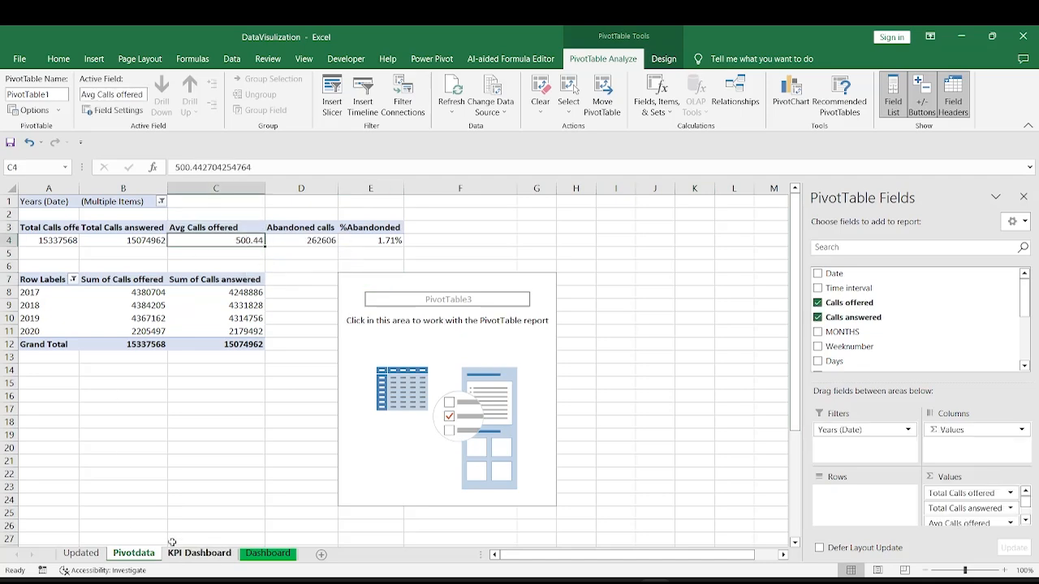
pyautogui.click(281, 558)
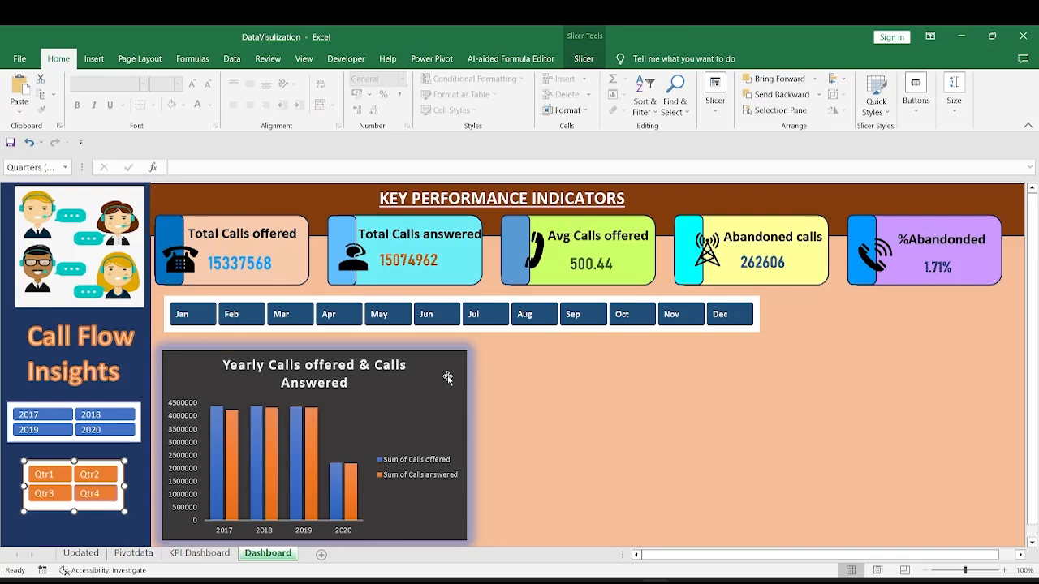
# On the Pivotdata sheet, build the empty PivotTable at E7 with Days as rows and Calls answered as values.
pyautogui.click(133, 553)
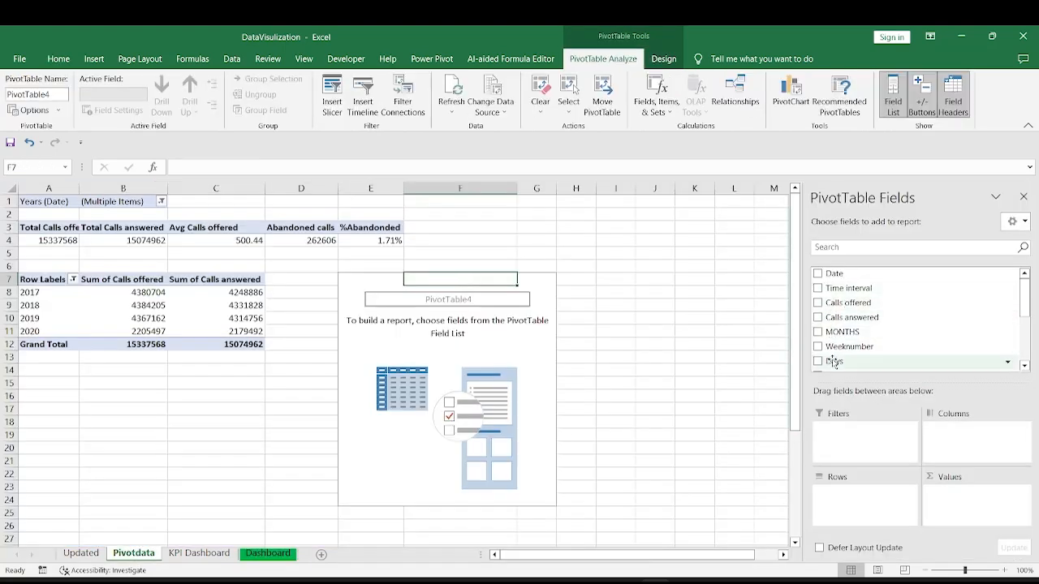
pyautogui.moveTo(833, 365); pyautogui.dragTo(833, 499)
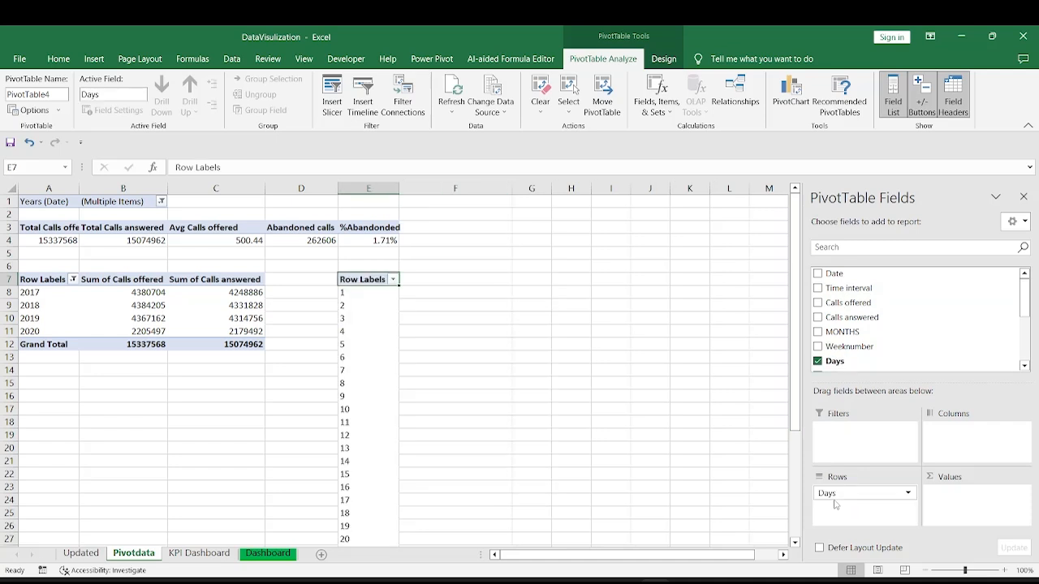
pyautogui.scroll(-2, 860, 305)
pyautogui.scroll(2, 859, 305)
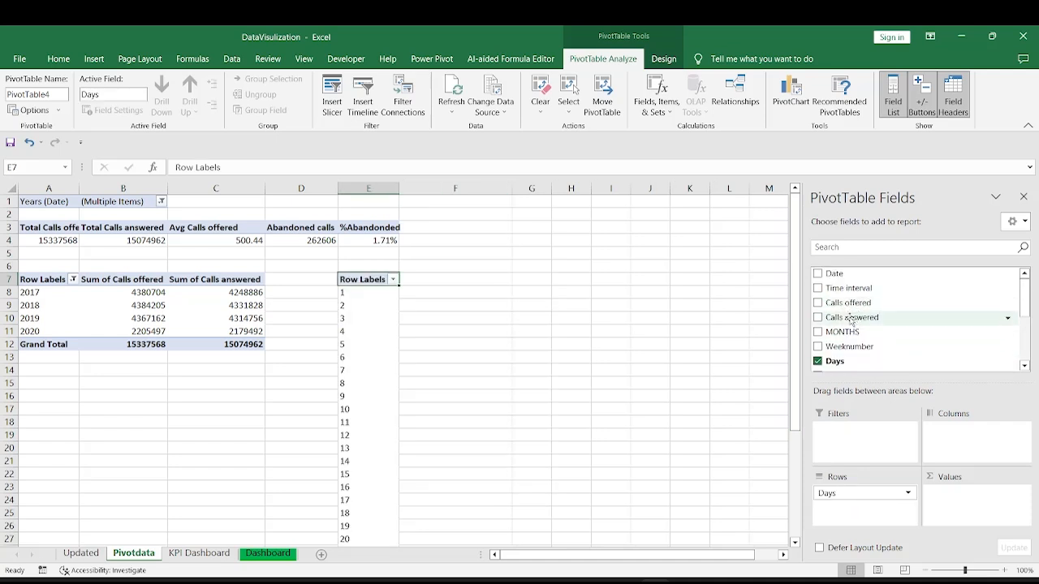
pyautogui.moveTo(849, 318)
pyautogui.mouseDown()
pyautogui.moveTo(946, 491)
pyautogui.moveTo(972, 509)
pyautogui.moveTo(961, 503)
pyautogui.mouseUp()
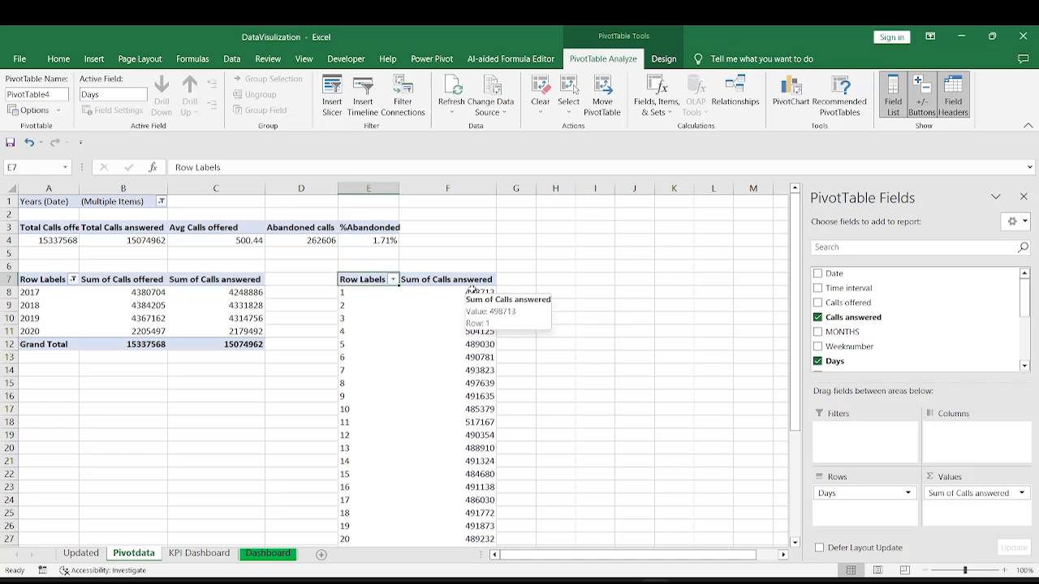
# Summarize the Calls answered values in the daily PivotTable by Average.
pyautogui.moveTo(445, 293); pyautogui.dragTo(444, 318)
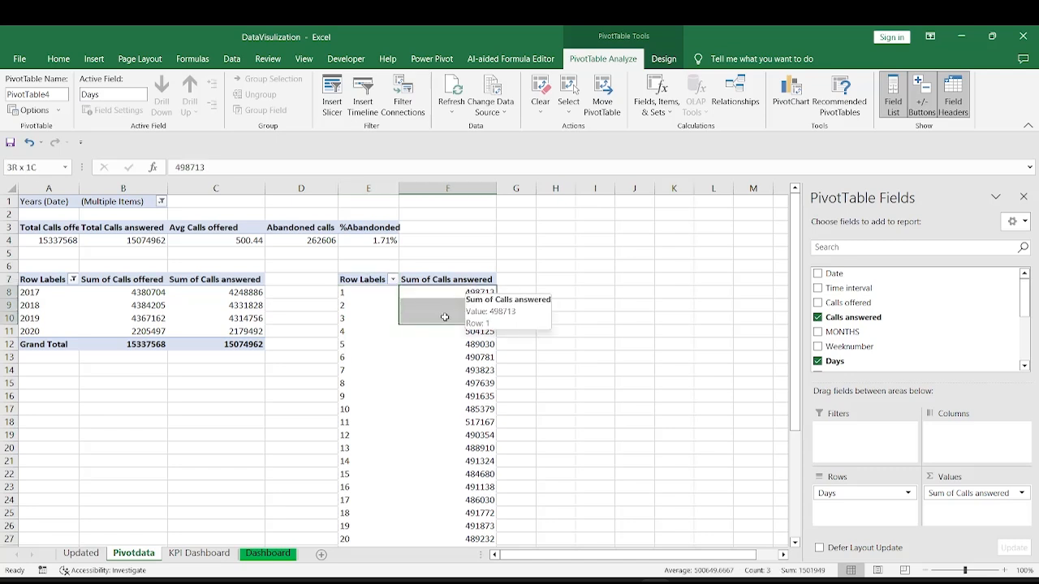
pyautogui.click(351, 292)
pyautogui.click(450, 292)
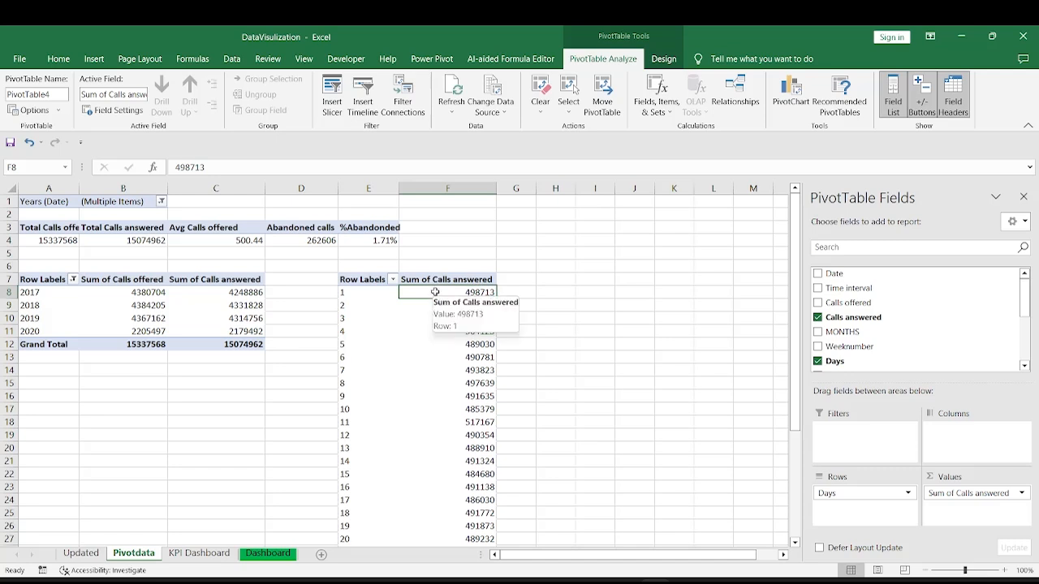
pyautogui.click(1022, 493)
pyautogui.click(973, 477)
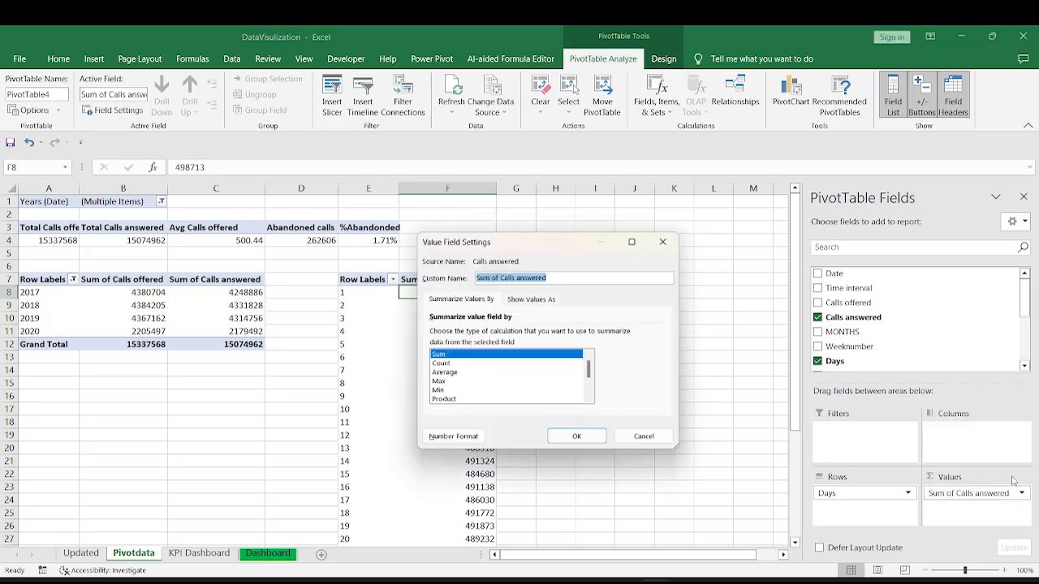
pyautogui.click(443, 374)
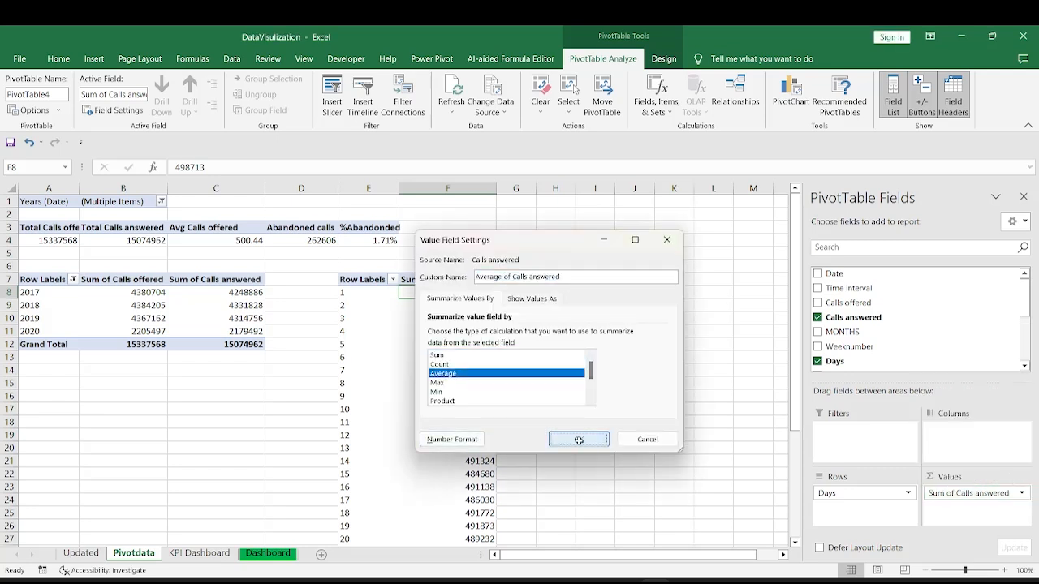
pyautogui.click(578, 439)
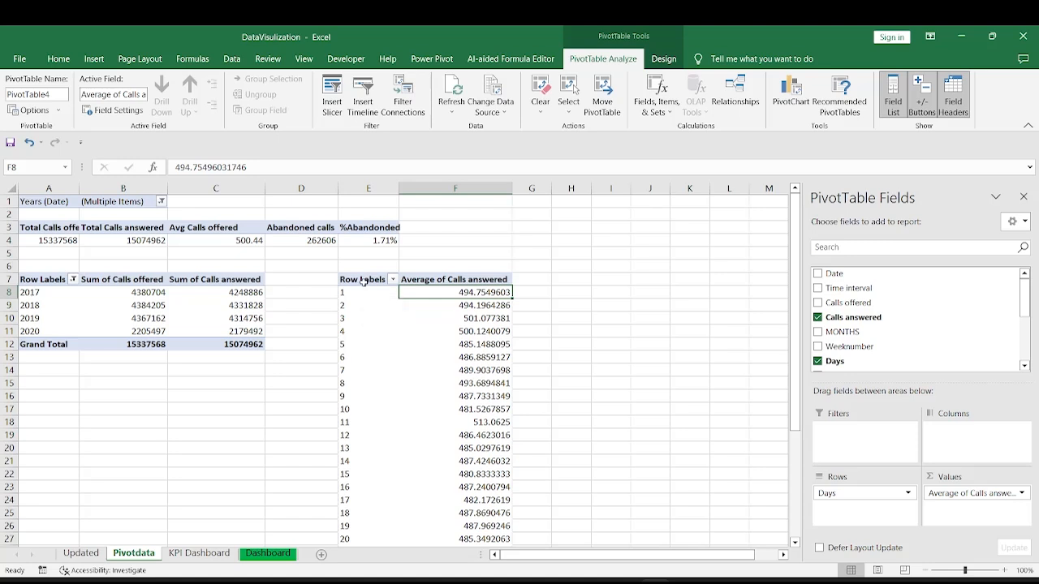
# Select the daily PivotTable's rows for days 1 to 31 and insert an Area PivotChart from them.
pyautogui.moveTo(362, 280); pyautogui.dragTo(446, 485)
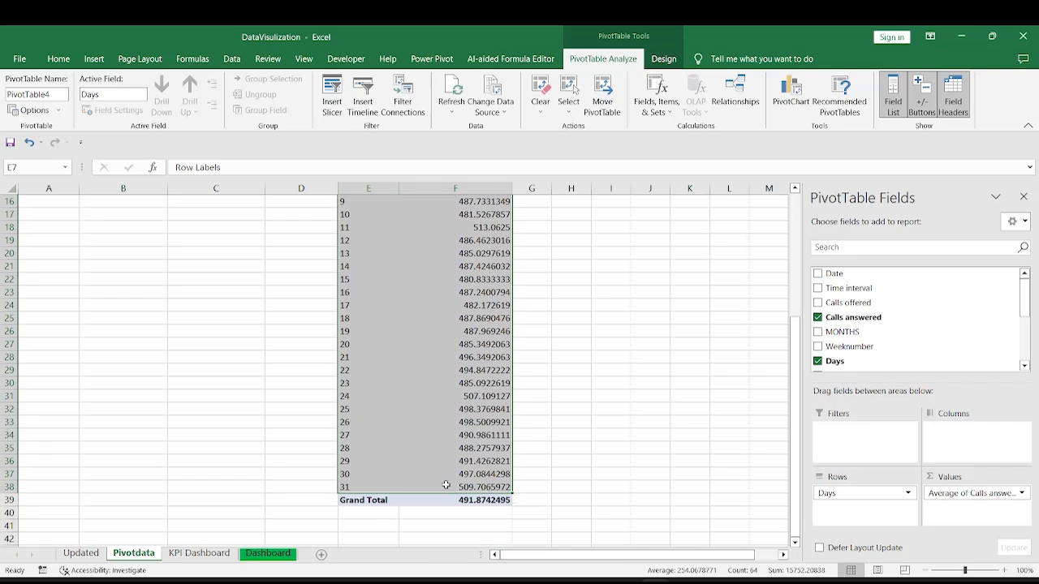
pyautogui.click(791, 106)
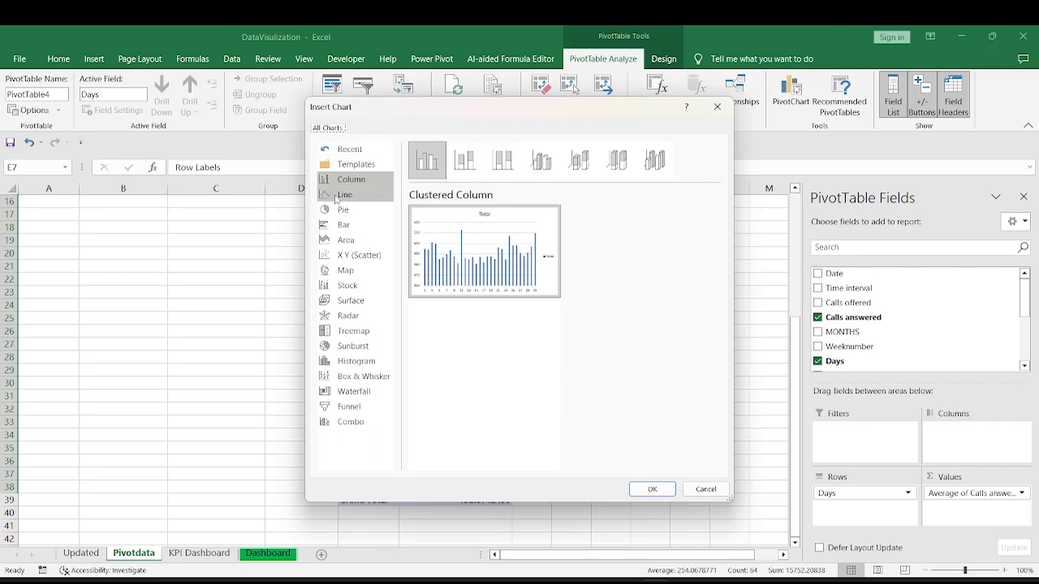
pyautogui.click(339, 197)
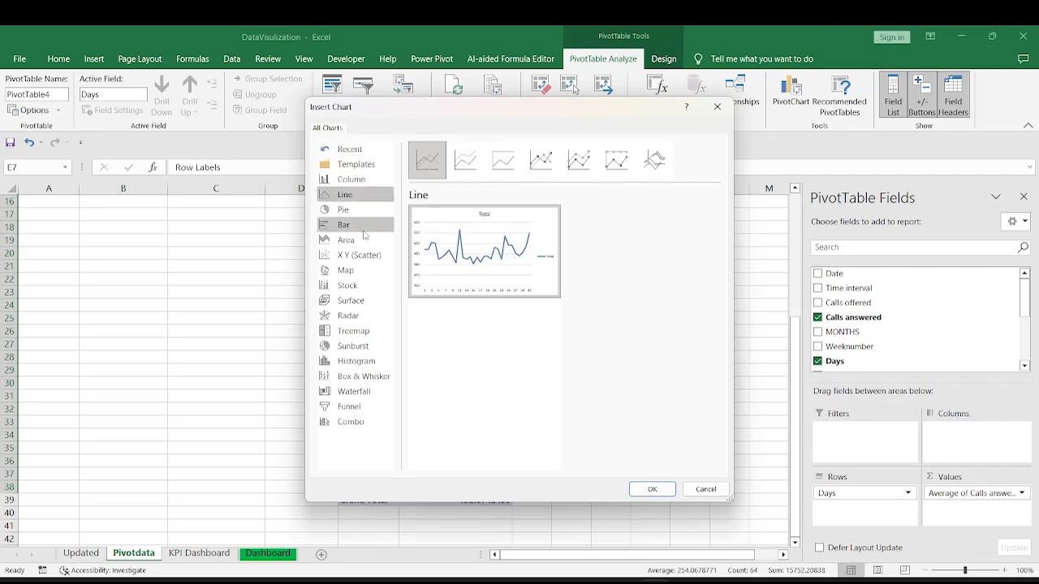
pyautogui.click(365, 242)
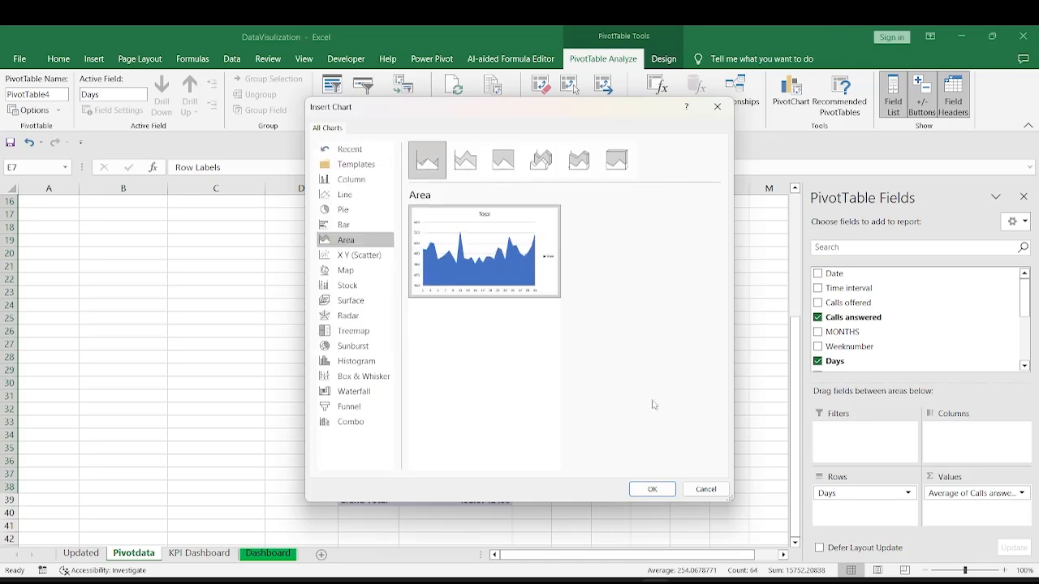
pyautogui.click(662, 491)
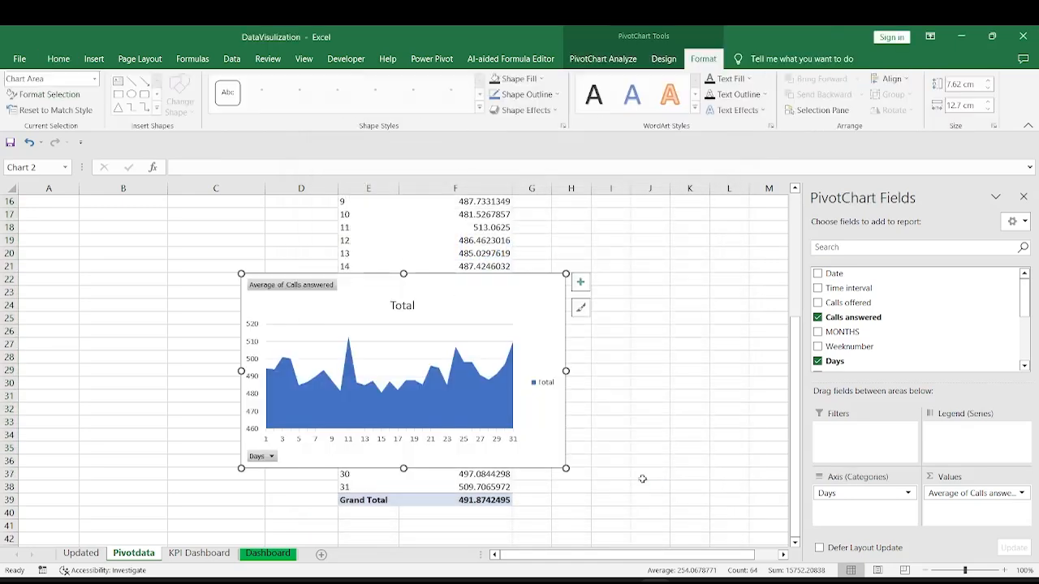
# Hide all field buttons on the area chart and move it up over the daily PivotTable, just below its header row.
pyautogui.rightClick(315, 288)
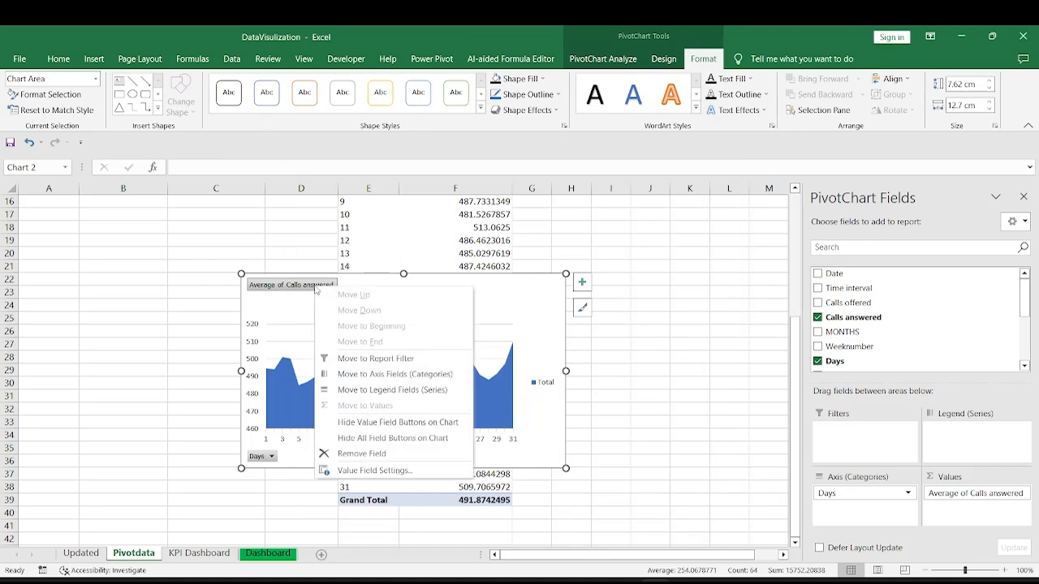
pyautogui.click(420, 443)
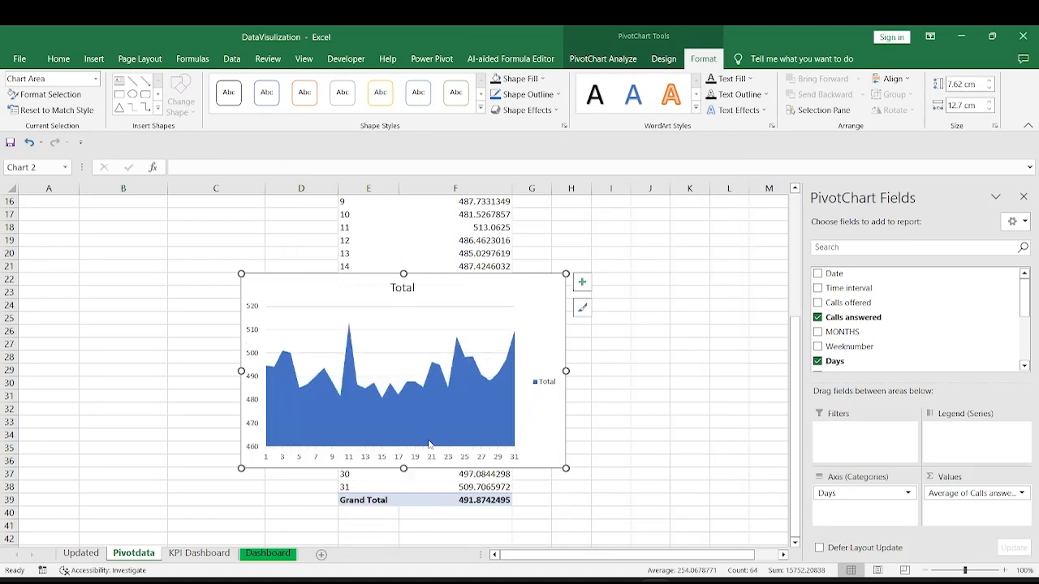
pyautogui.moveTo(271, 319); pyautogui.dragTo(542, 280)
pyautogui.scroll(5, 541, 280)
pyautogui.moveTo(619, 434); pyautogui.dragTo(616, 260)
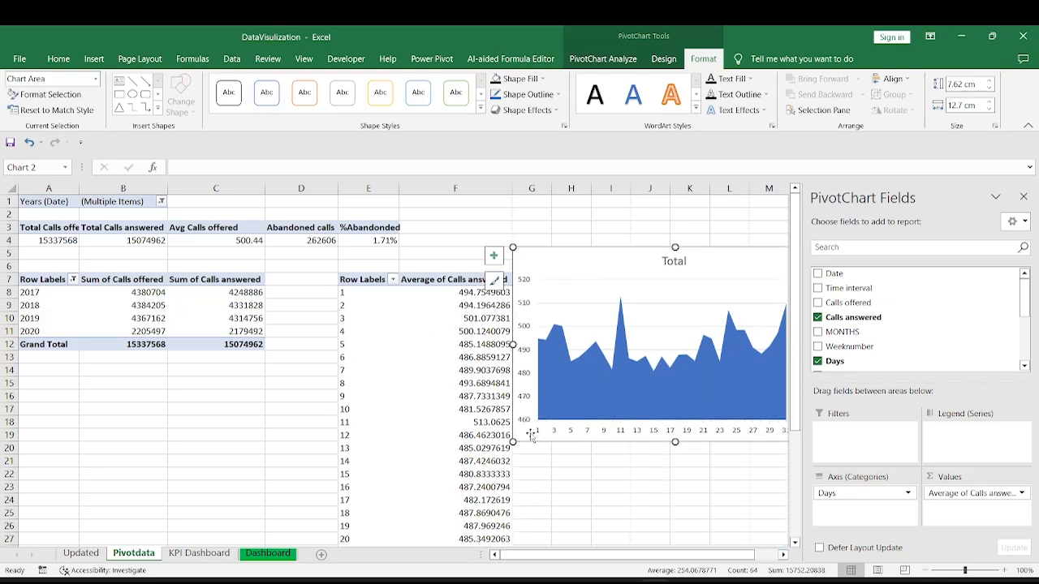
pyautogui.moveTo(594, 258); pyautogui.dragTo(416, 296)
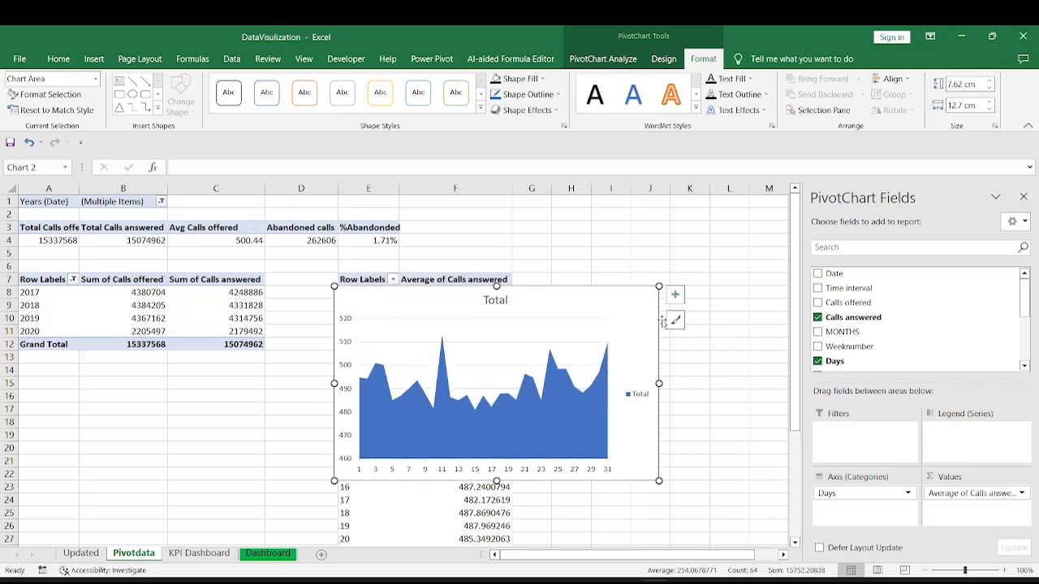
# Remove the area chart's legend and change its title to "Average calls per day".
pyautogui.click(675, 297)
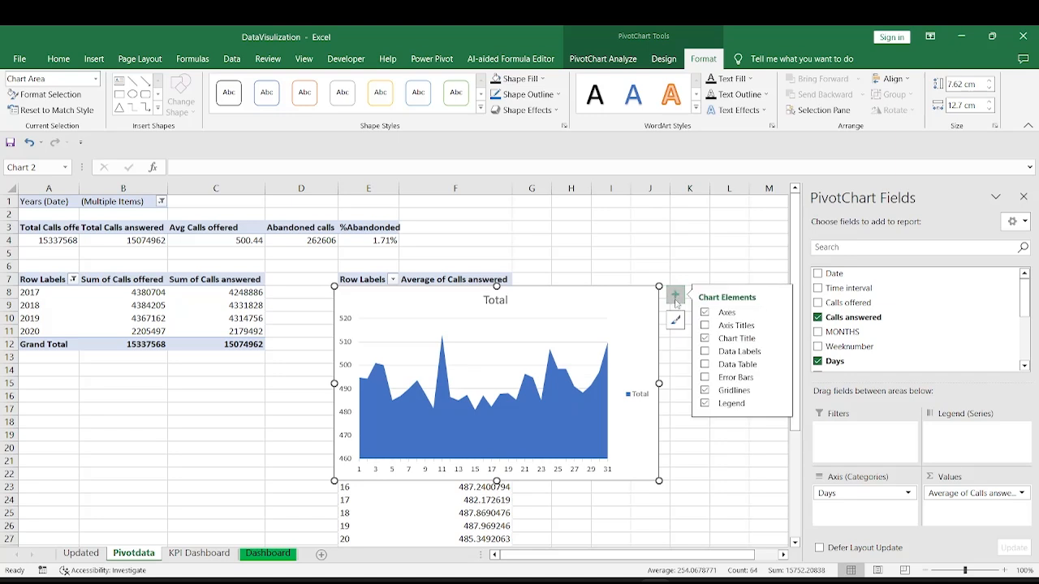
pyautogui.click(705, 404)
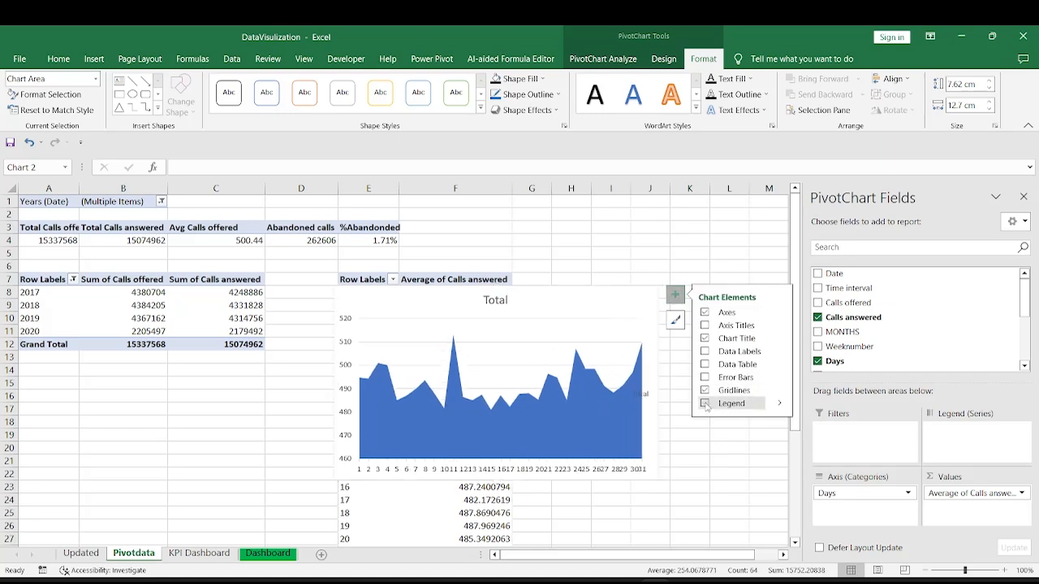
pyautogui.click(500, 301)
pyautogui.doubleClick(498, 301)
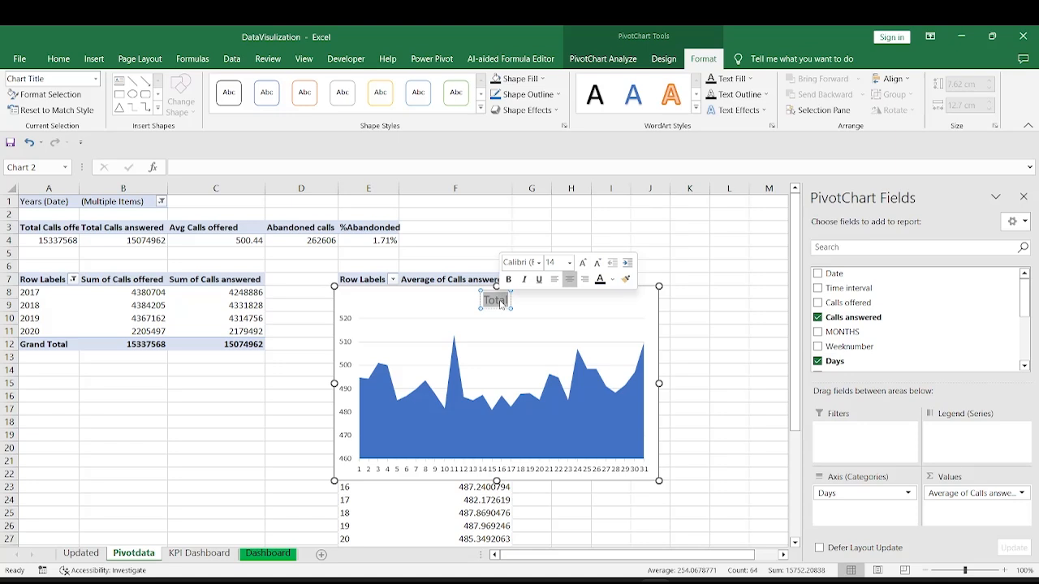
pyautogui.write('Aver')
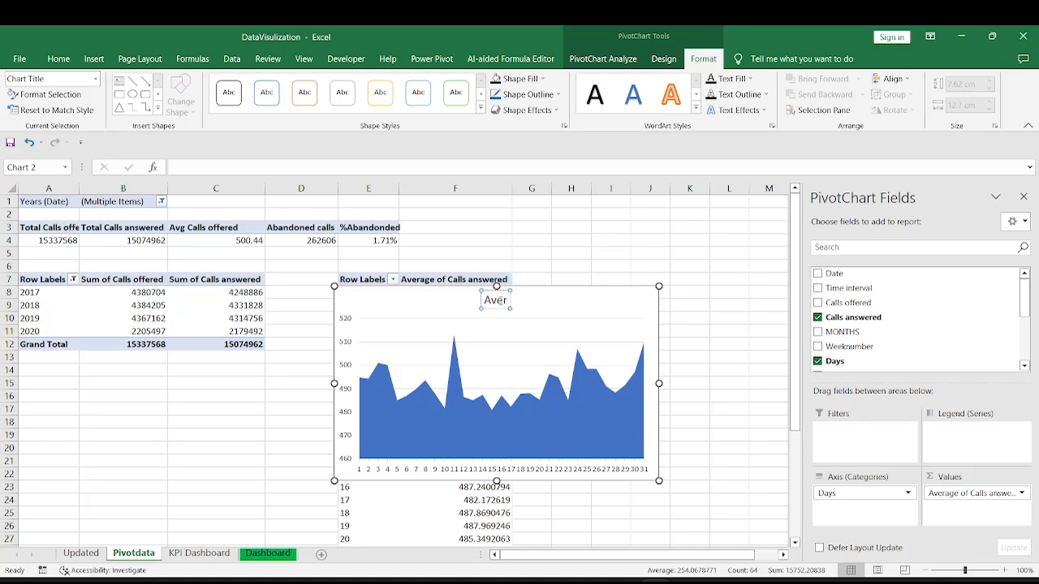
pyautogui.write('age calls per day')
pyautogui.click(689, 343)
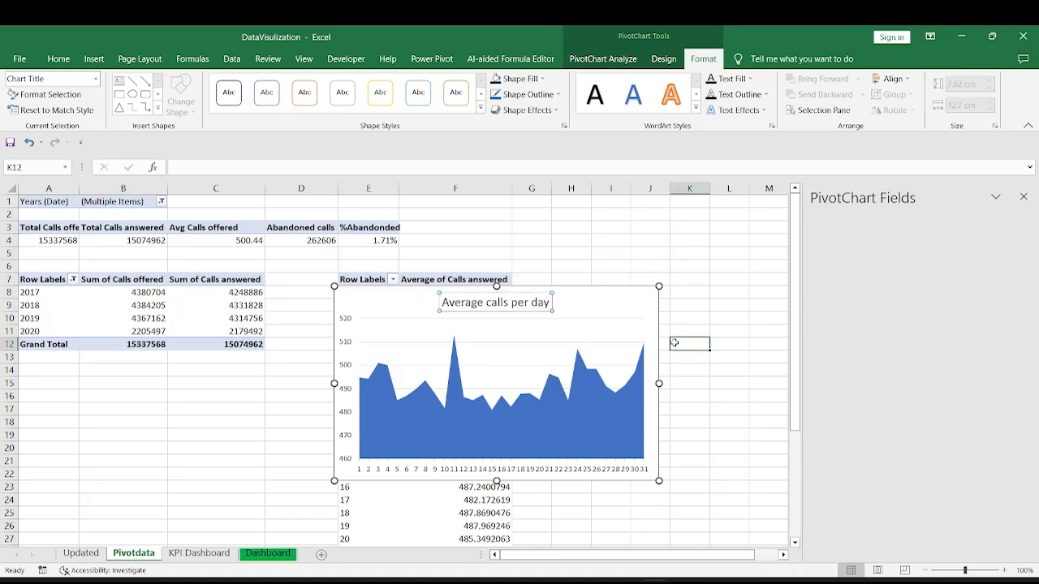
# Remove the gridlines from the Average calls per day chart.
pyautogui.click(368, 306)
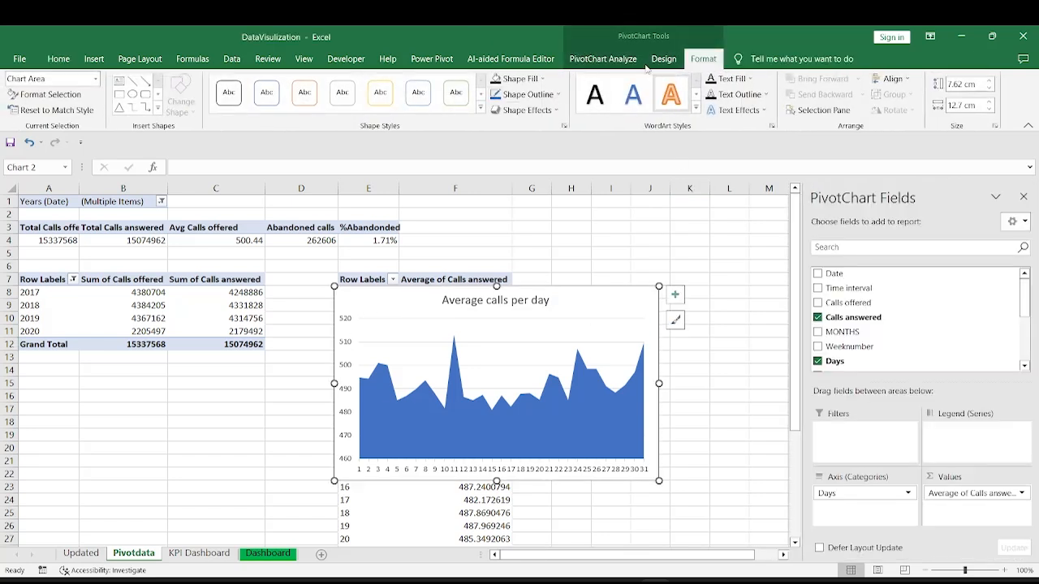
pyautogui.click(662, 59)
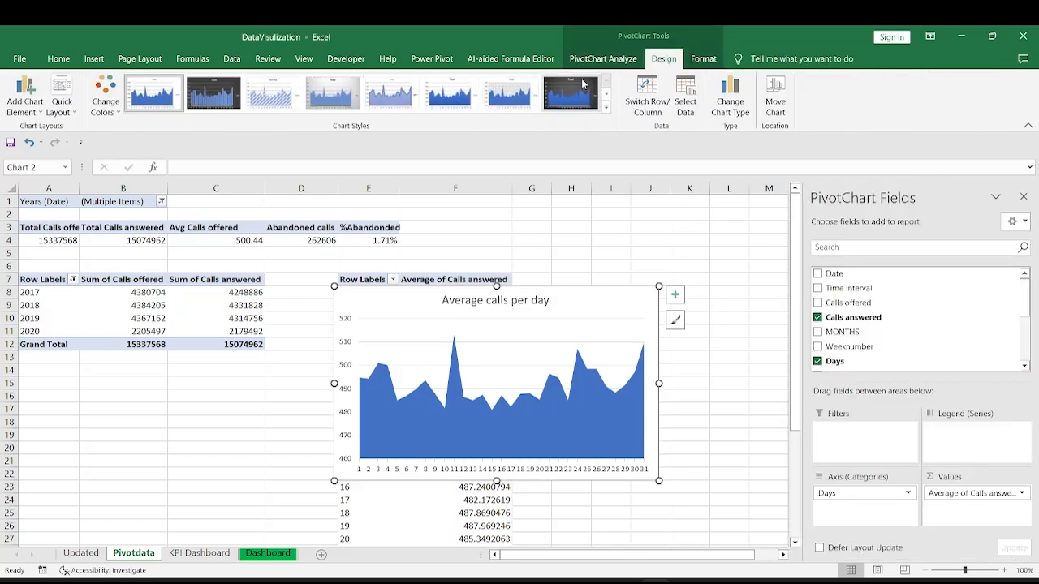
pyautogui.click(675, 295)
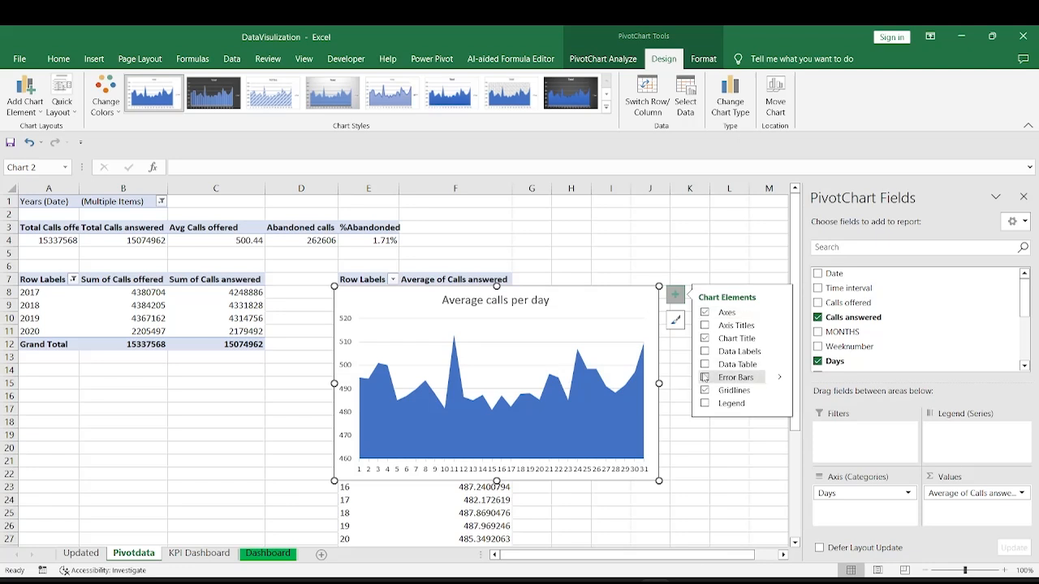
pyautogui.click(705, 390)
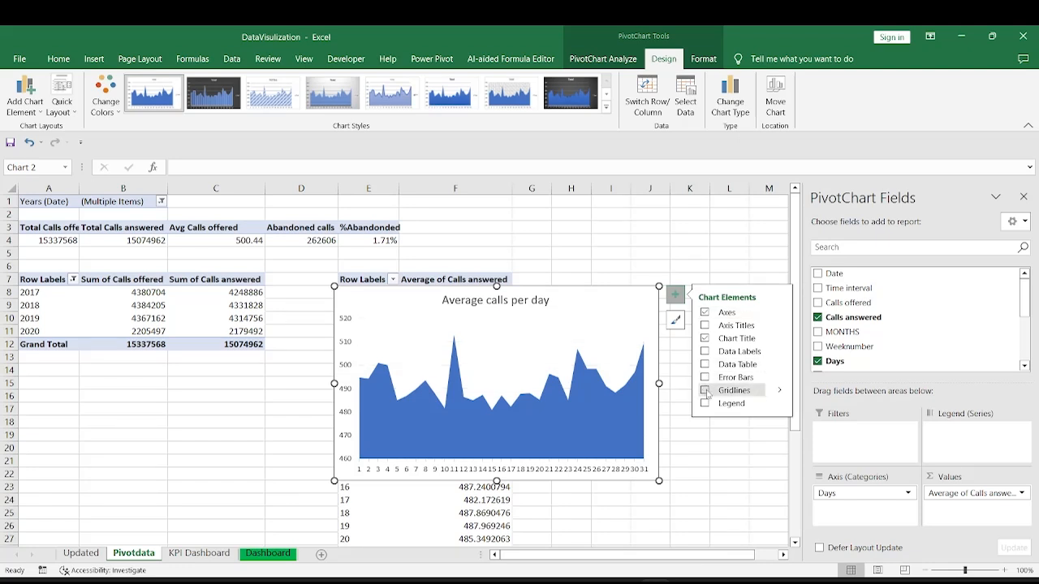
# Fill the chart area with dark blue and the Total series with light orange.
pyautogui.rightClick(581, 307)
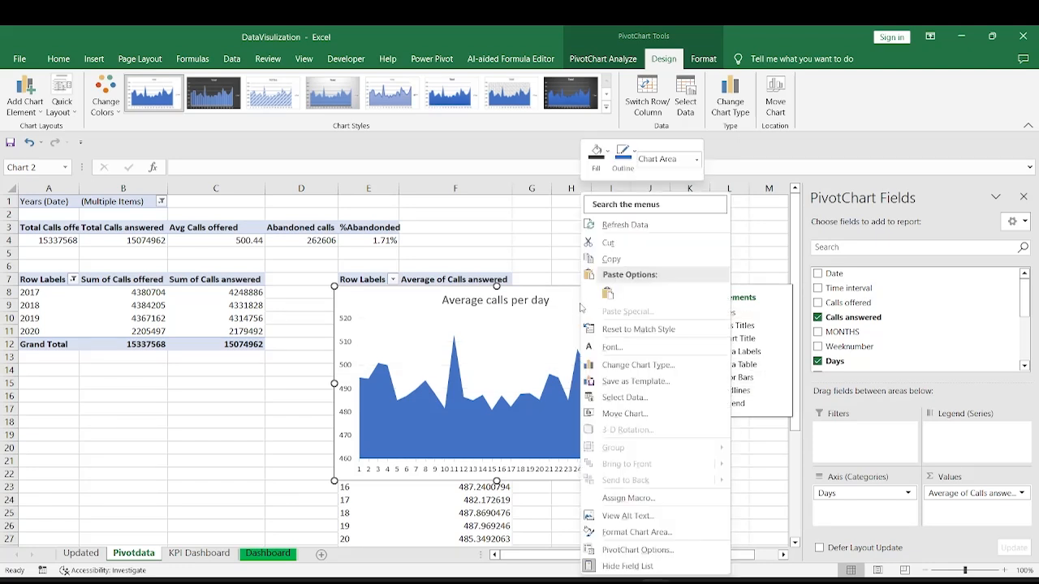
pyautogui.click(604, 157)
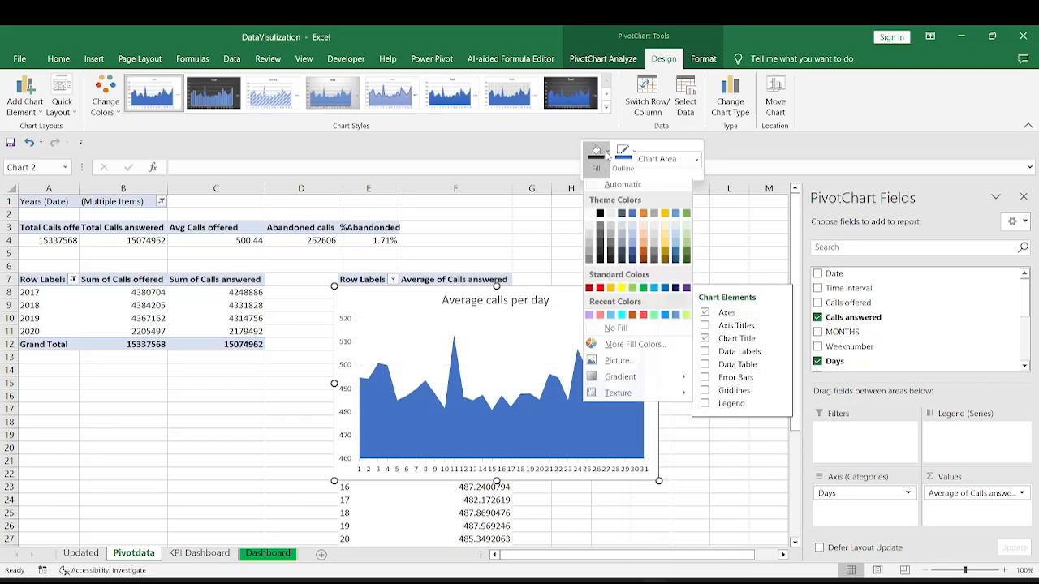
pyautogui.click(633, 258)
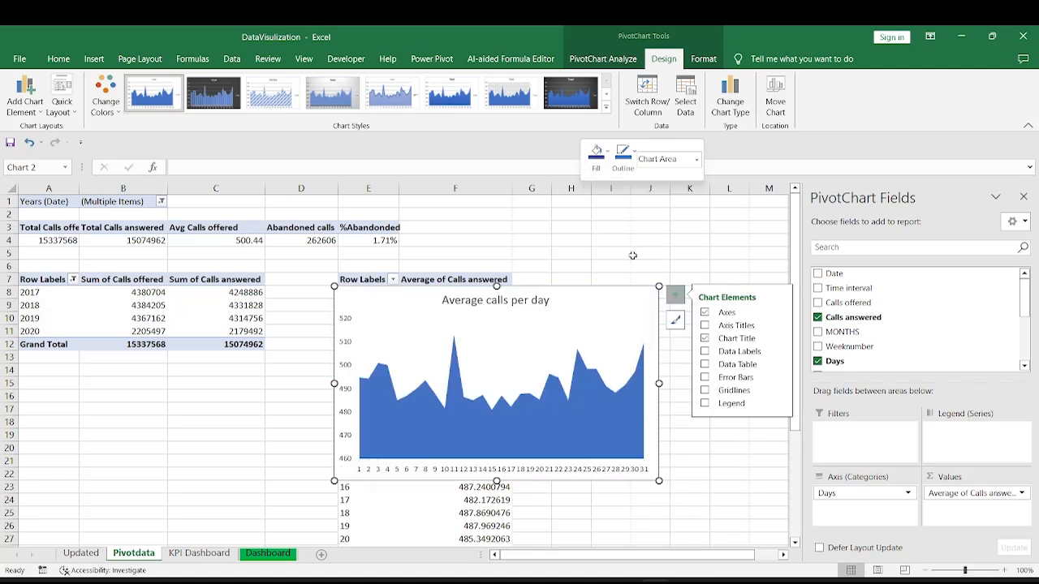
pyautogui.rightClick(579, 409)
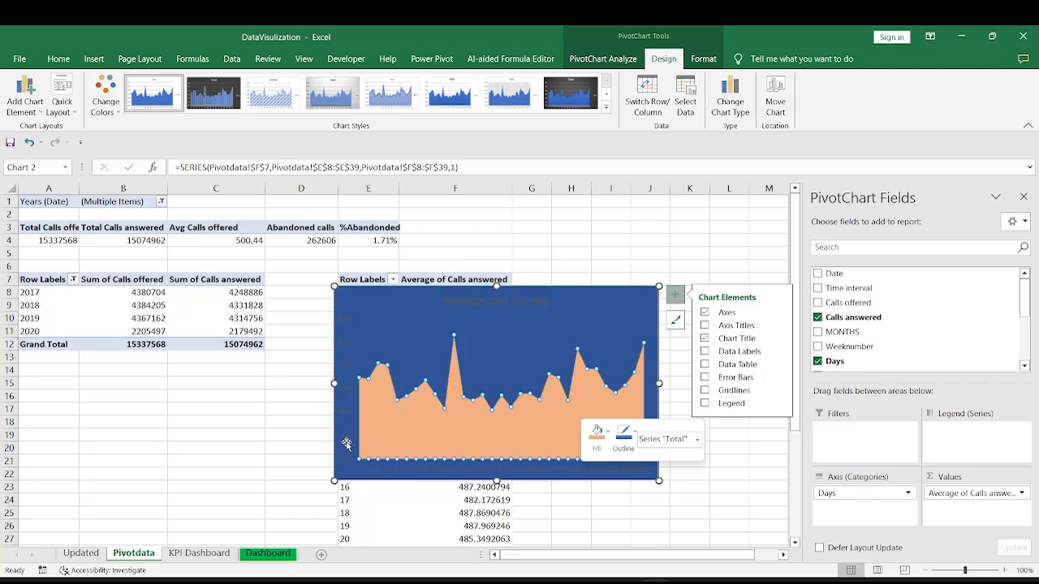
# Make the vertical axis labels of the Average calls per day chart white and bold.
pyautogui.click(346, 444)
pyautogui.click(344, 411)
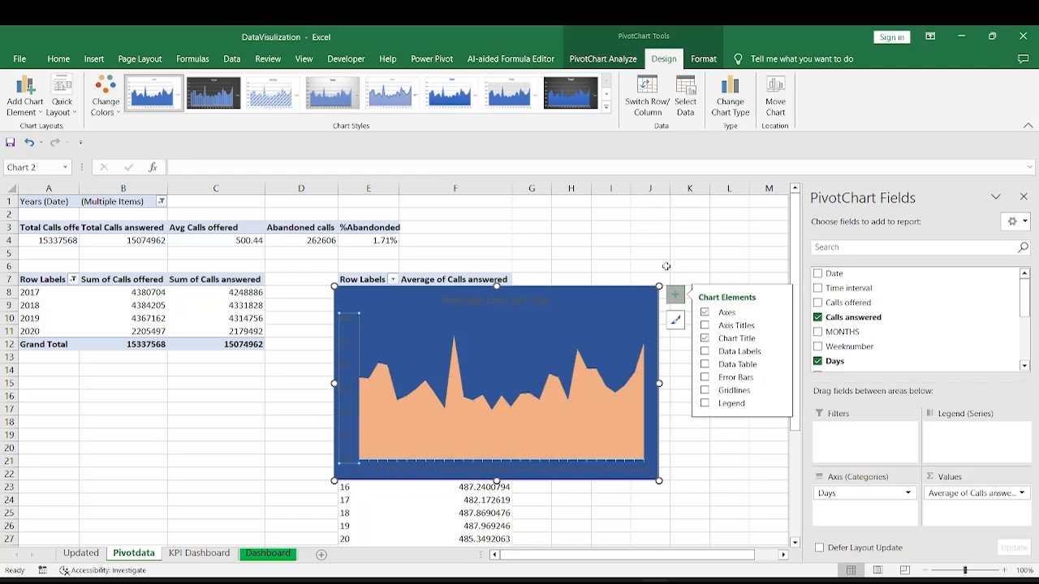
pyautogui.click(58, 59)
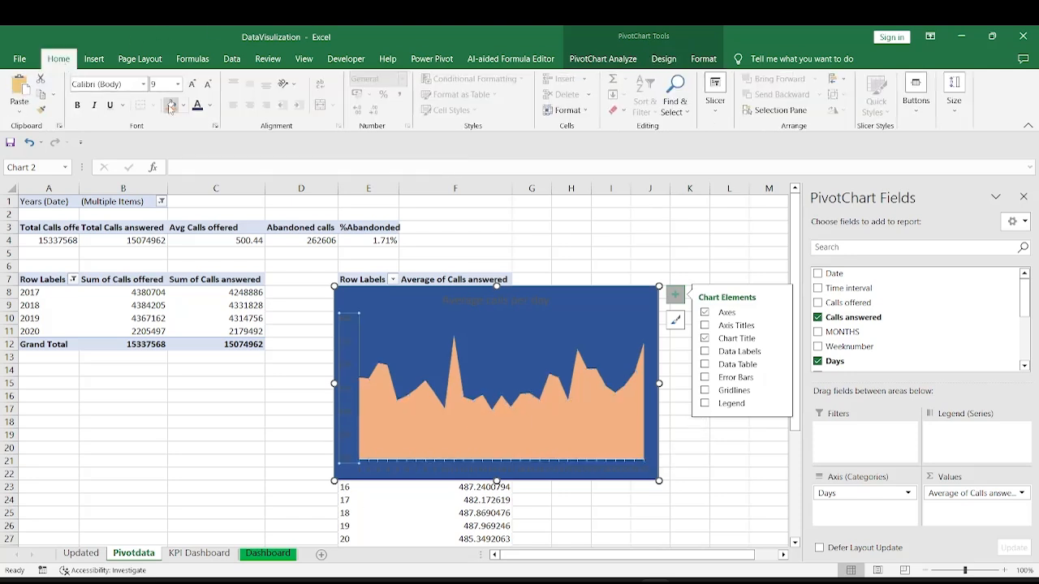
pyautogui.click(185, 106)
pyautogui.click(209, 106)
pyautogui.click(208, 106)
pyautogui.click(197, 152)
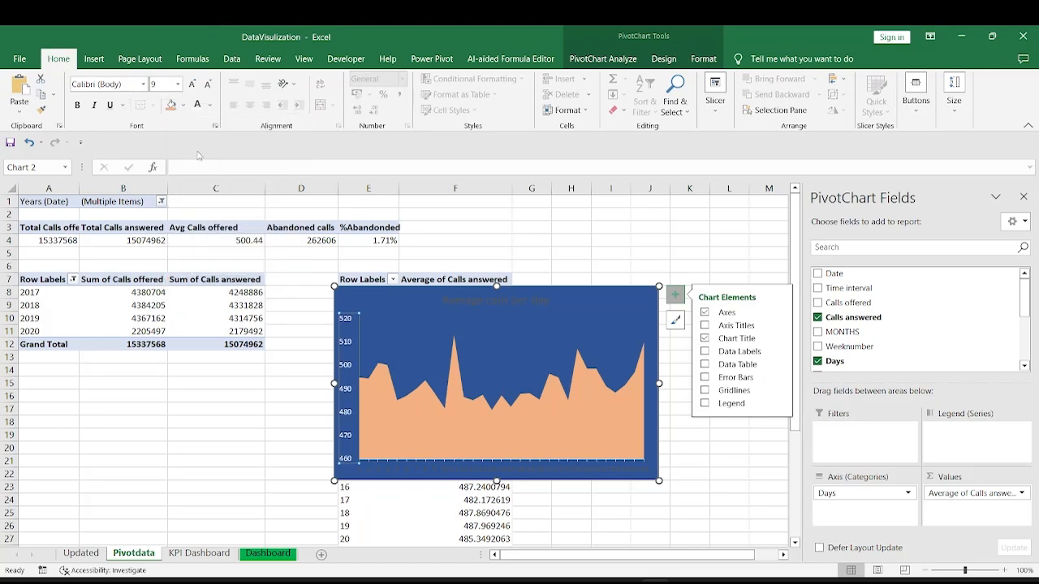
pyautogui.hotkey('ctrl', 'b')
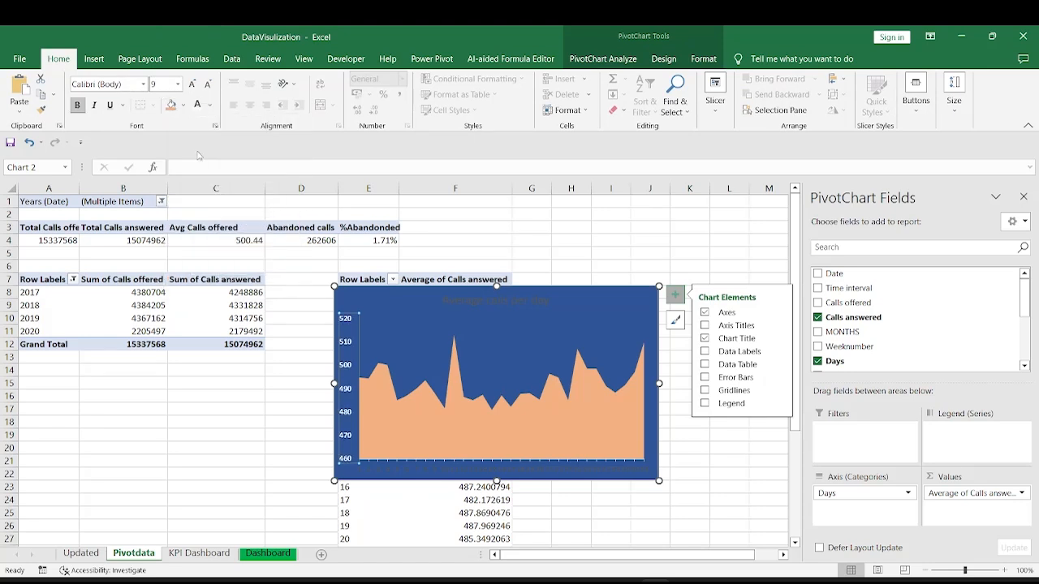
# Make the Average calls per day chart's title and horizontal axis labels white and bold, and widen the chart to column K.
pyautogui.click(484, 472)
pyautogui.moveTo(658, 383); pyautogui.dragTo(699, 388)
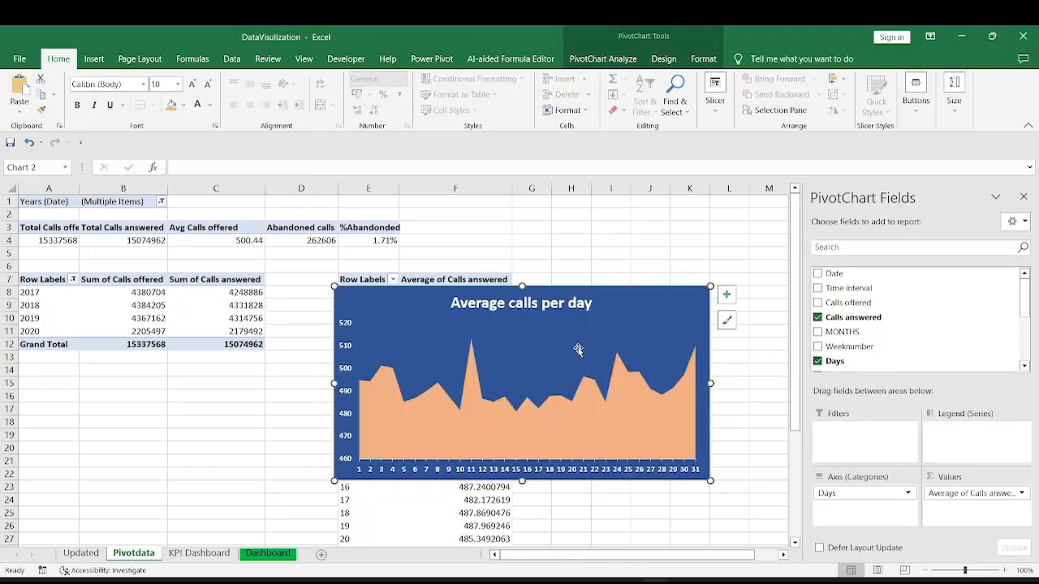
# Apply an 18 pt yellow glow to the Total series of the area chart.
pyautogui.rightClick(518, 398)
pyautogui.press('Escape')
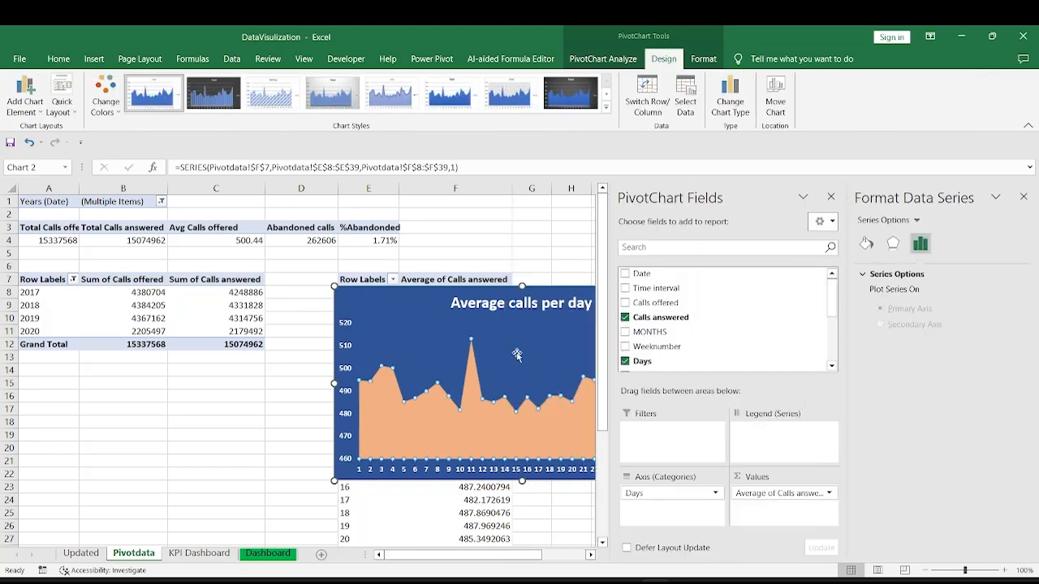
pyautogui.click(893, 243)
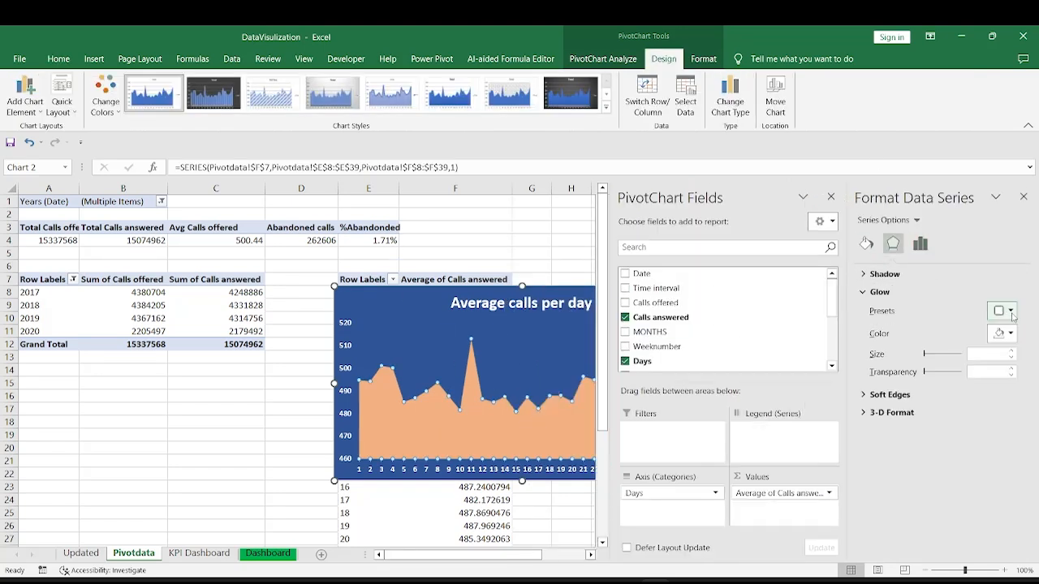
pyautogui.click(1010, 312)
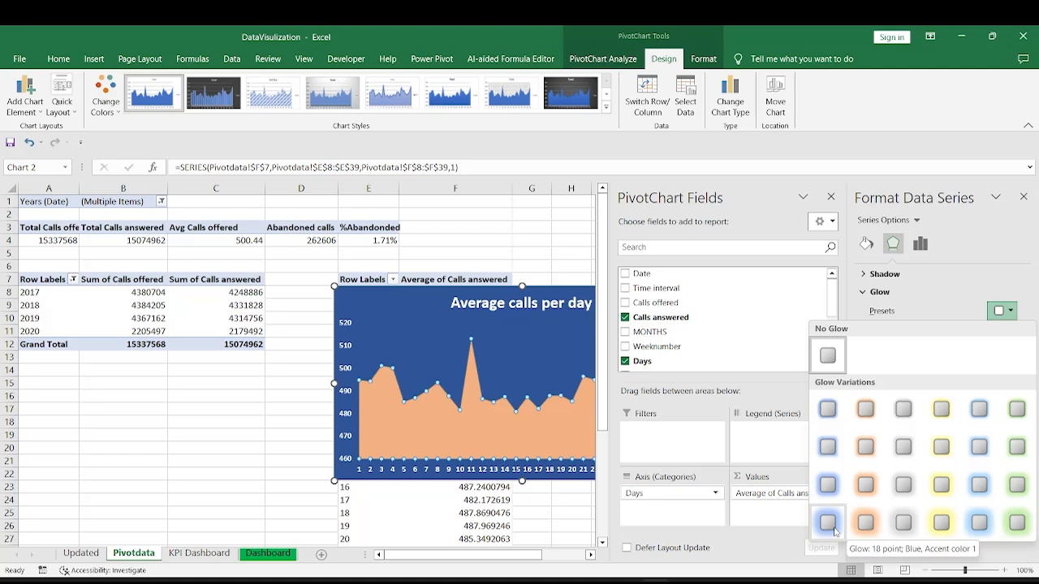
pyautogui.click(940, 523)
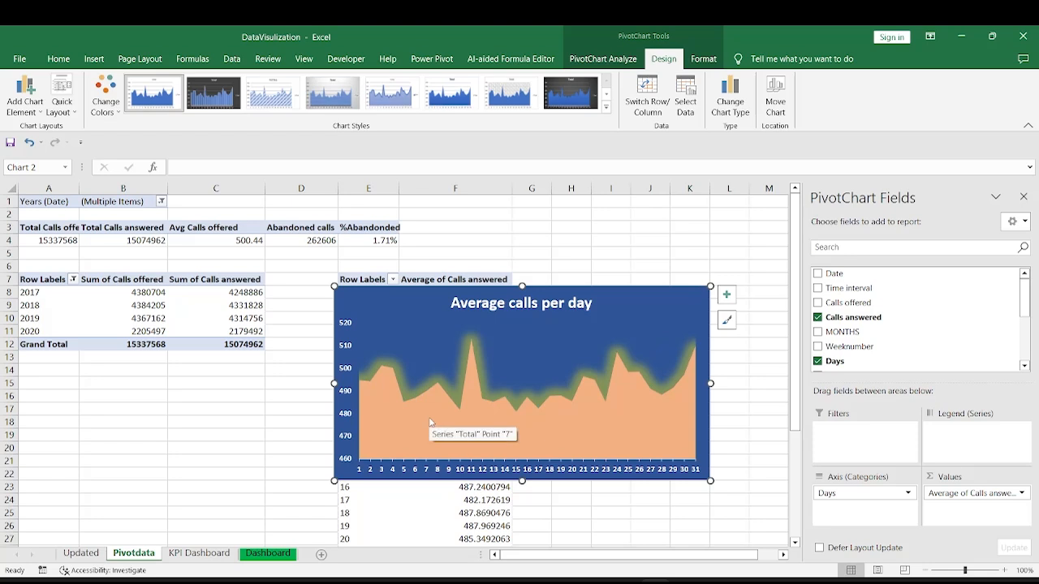
# Replace the Total series' solid fill with a light orange outline and an 18 pt orange glow.
pyautogui.click(556, 421)
pyautogui.rightClick(556, 422)
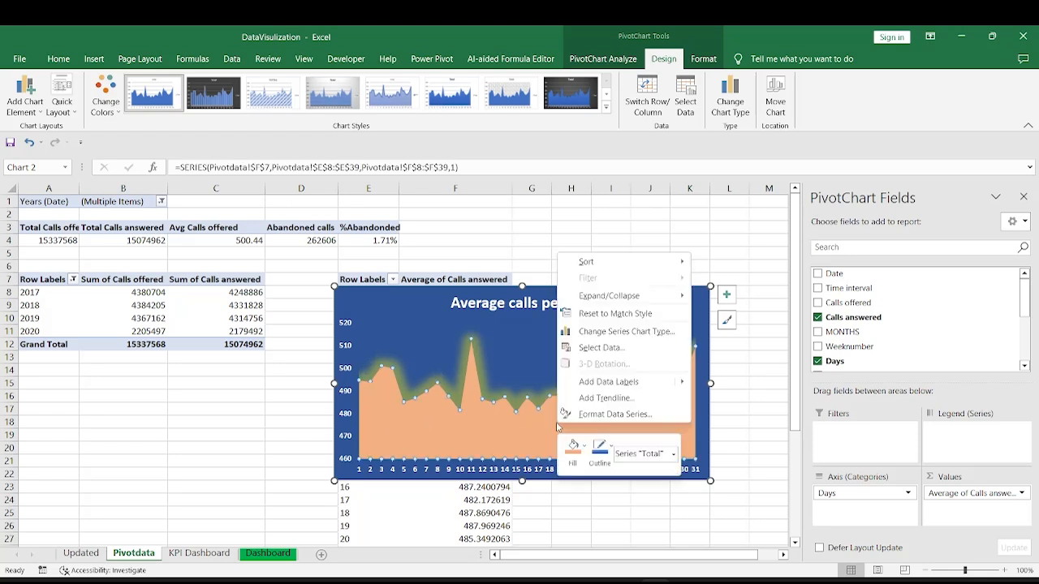
pyautogui.click(582, 459)
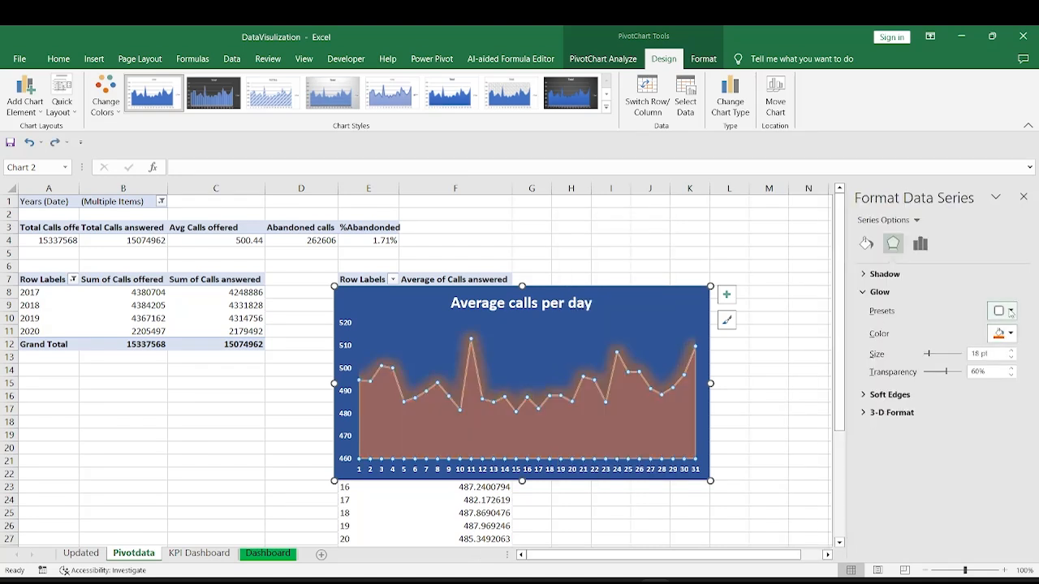
pyautogui.click(1011, 312)
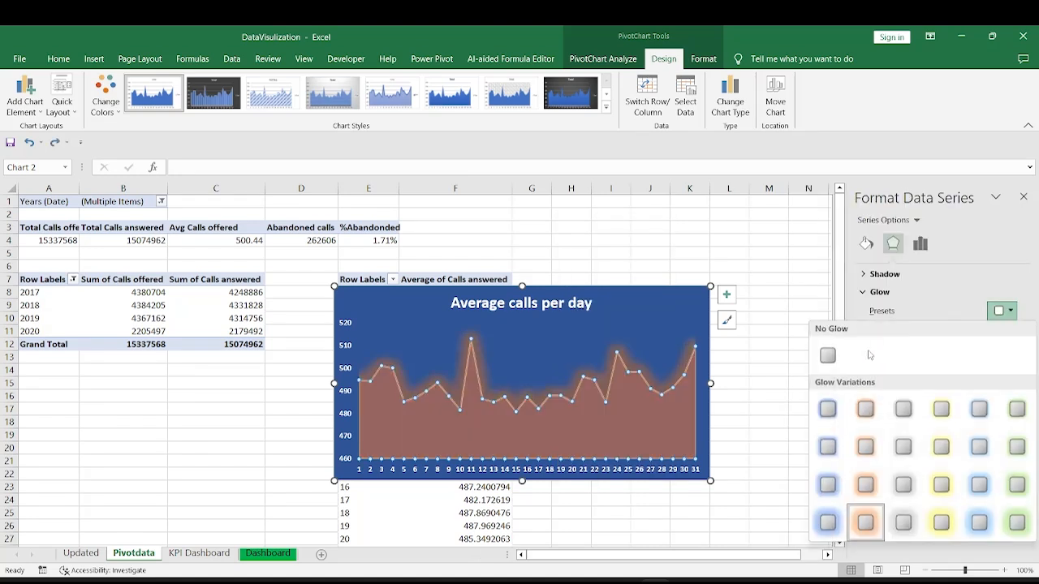
pyautogui.click(863, 526)
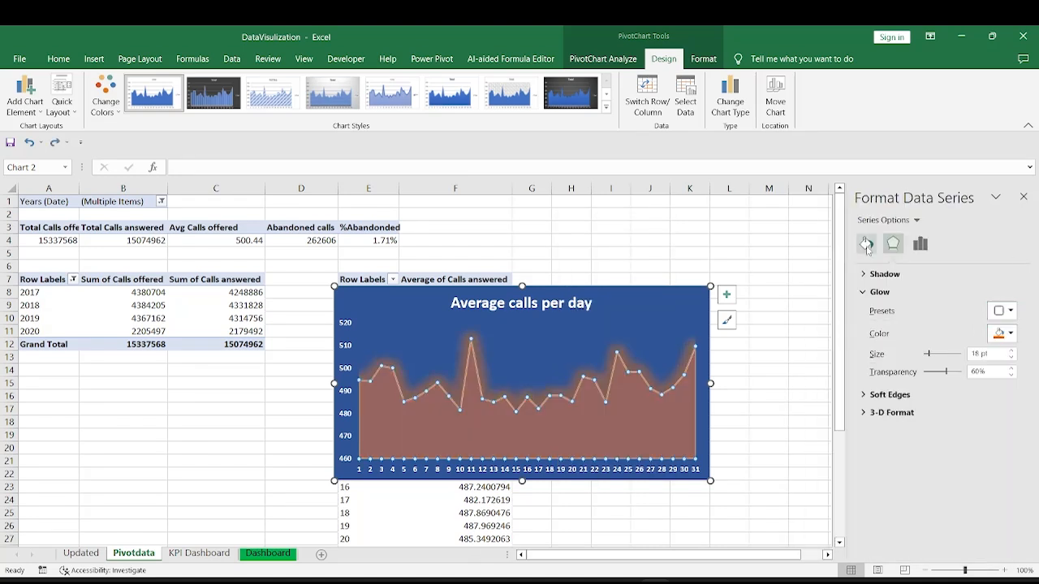
# Give the chart area of the Average calls per day chart an 18 pt green glow.
pyautogui.click(666, 295)
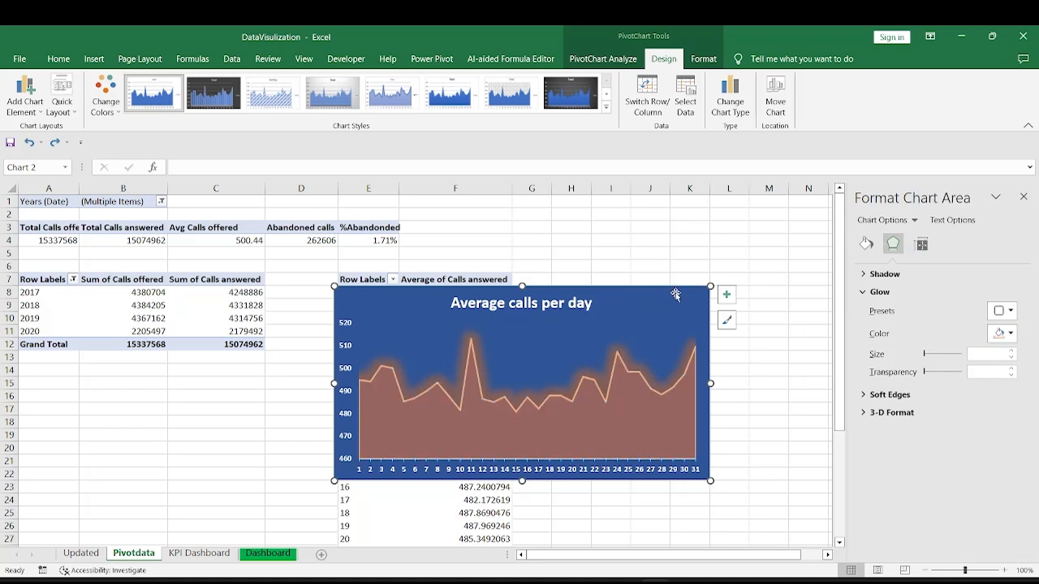
pyautogui.click(1004, 310)
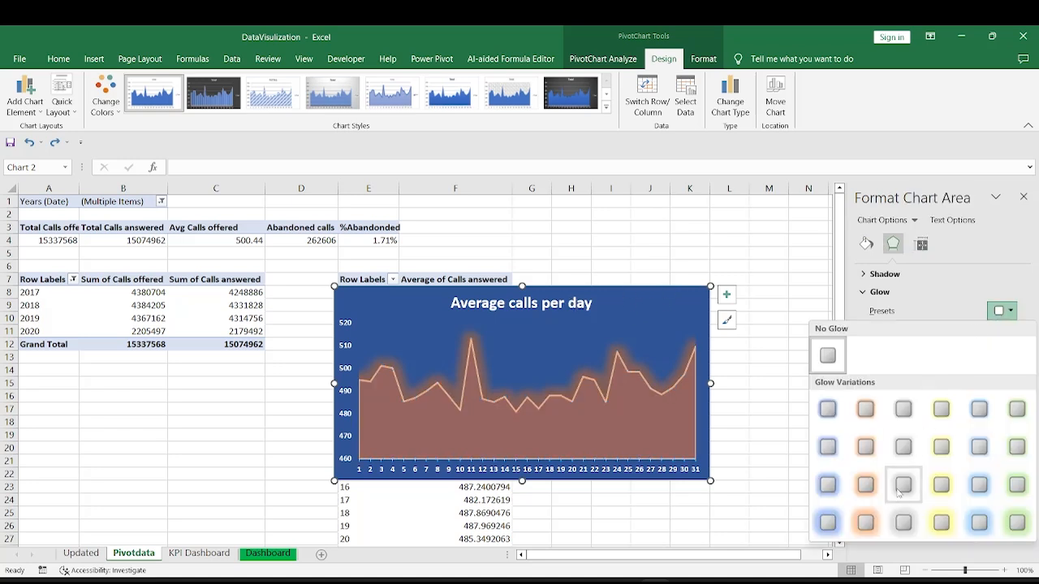
pyautogui.click(1005, 523)
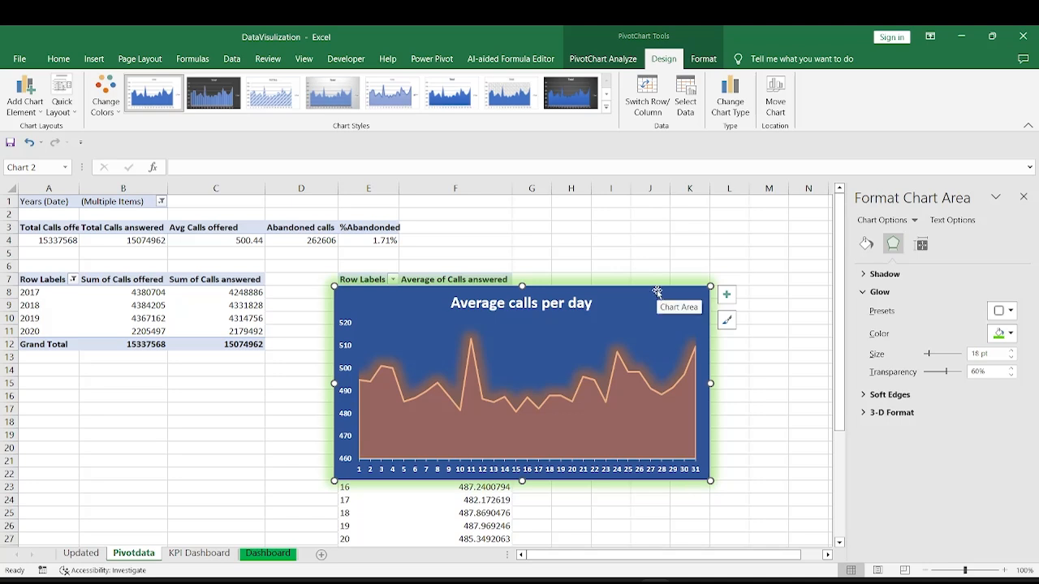
# Underline the chart title "Average calls per day".
pyautogui.click(568, 305)
pyautogui.doubleClick(568, 303)
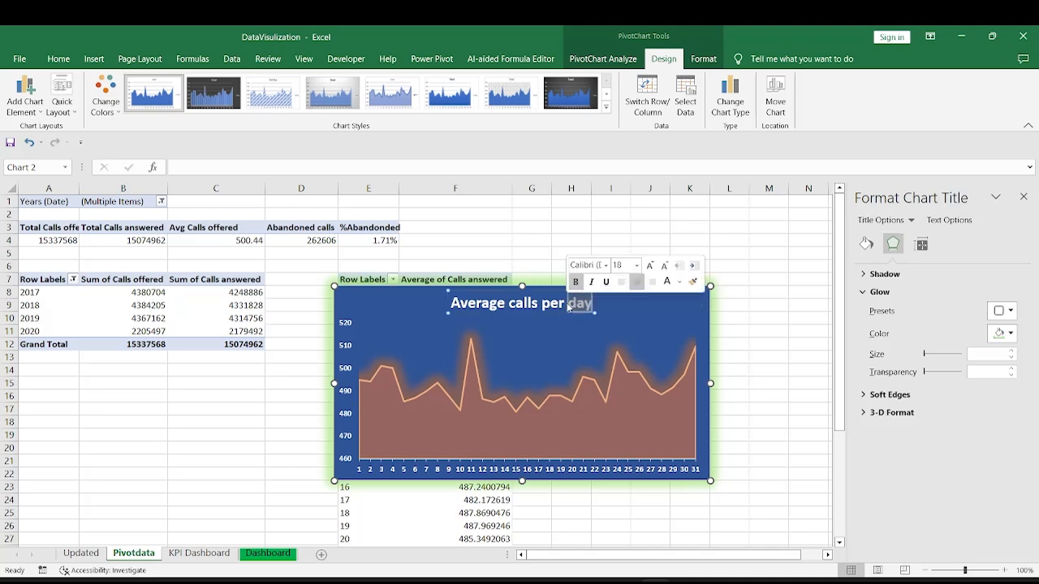
pyautogui.tripleClick(568, 305)
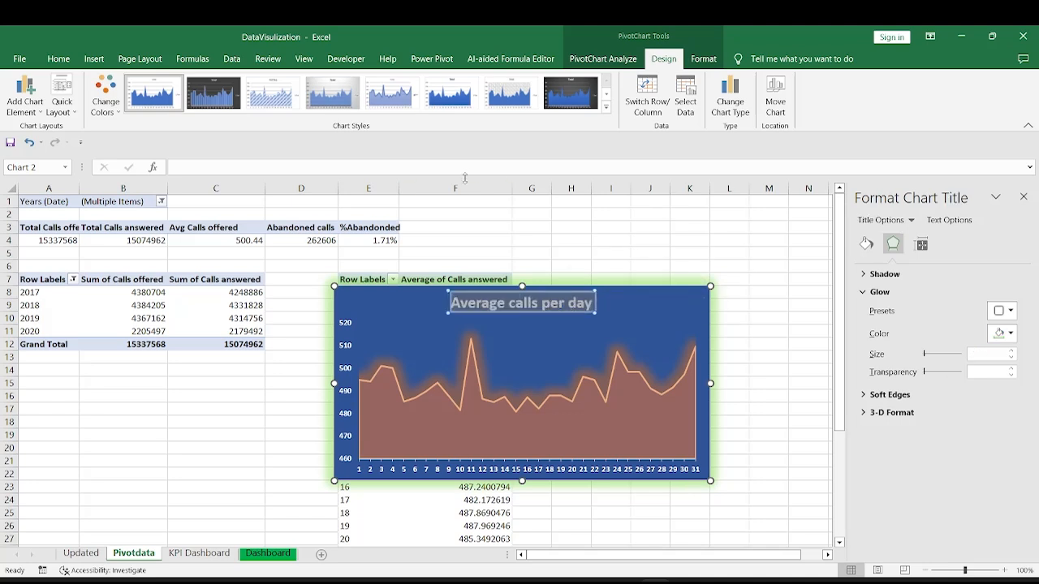
pyautogui.hotkey('ctrl', 'u')
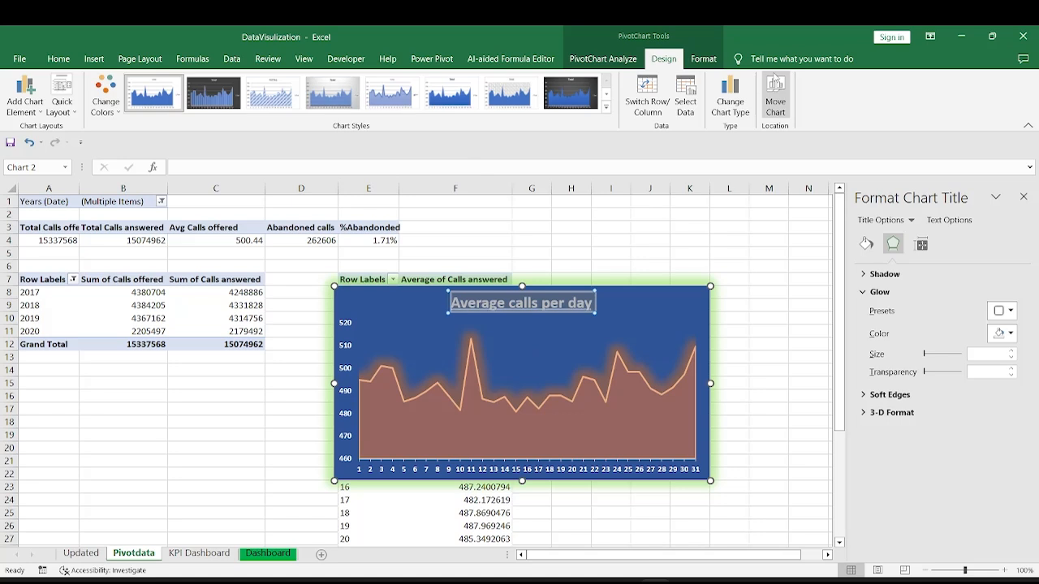
# Move the Average calls per day chart to the Dashboard sheet, align it beside the yearly calls chart and widen it.
pyautogui.click(653, 314)
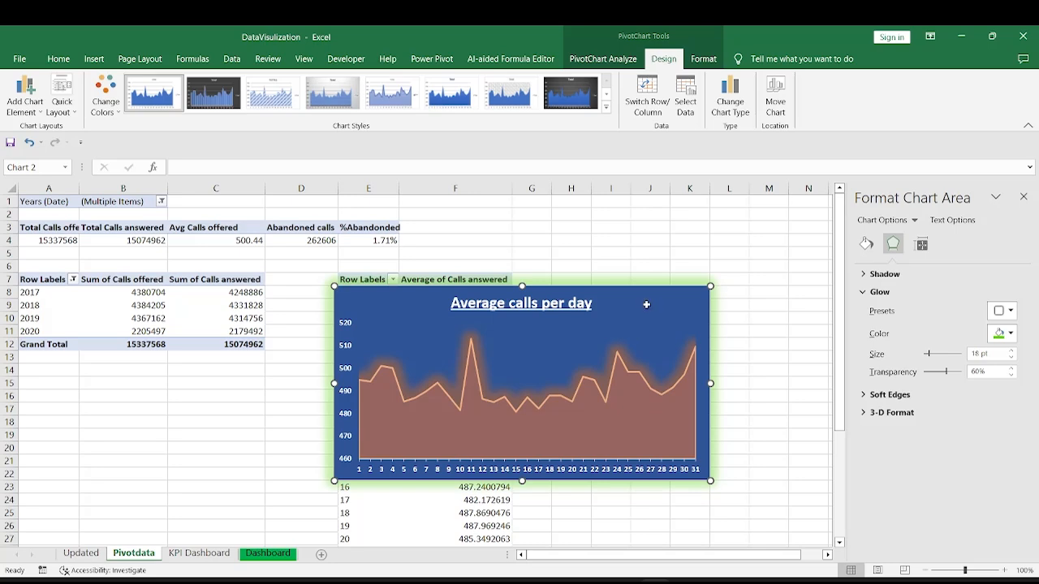
pyautogui.hotkey('ctrl', 'x')
pyautogui.click(268, 553)
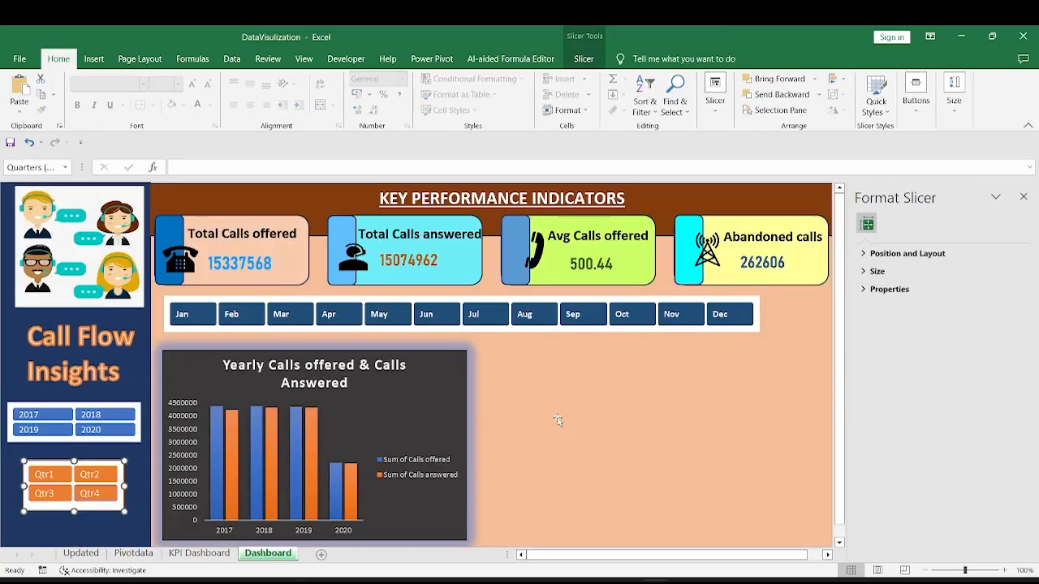
pyautogui.hotkey('ctrl', 'v')
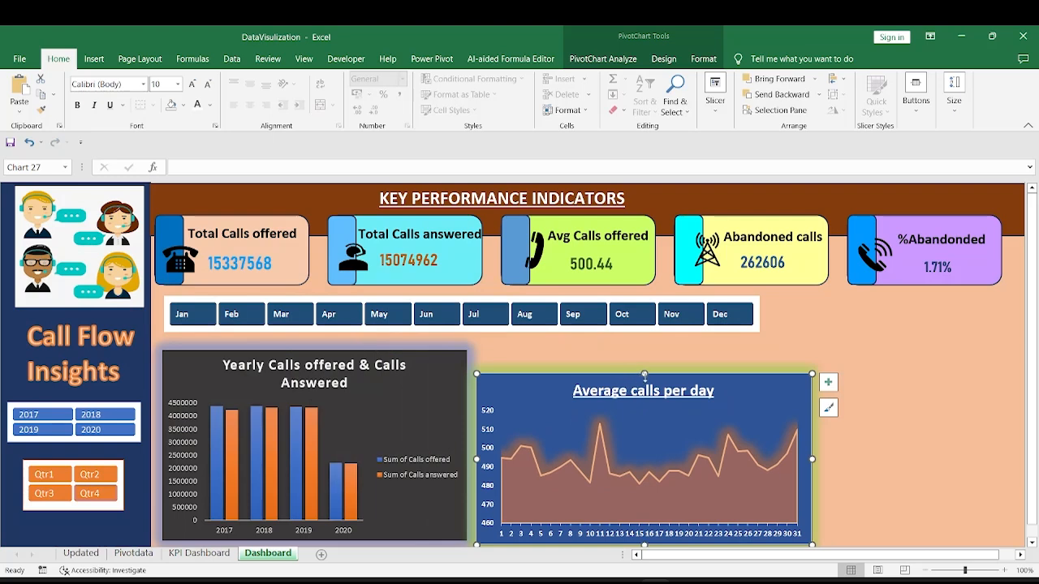
pyautogui.moveTo(645, 376); pyautogui.dragTo(639, 344)
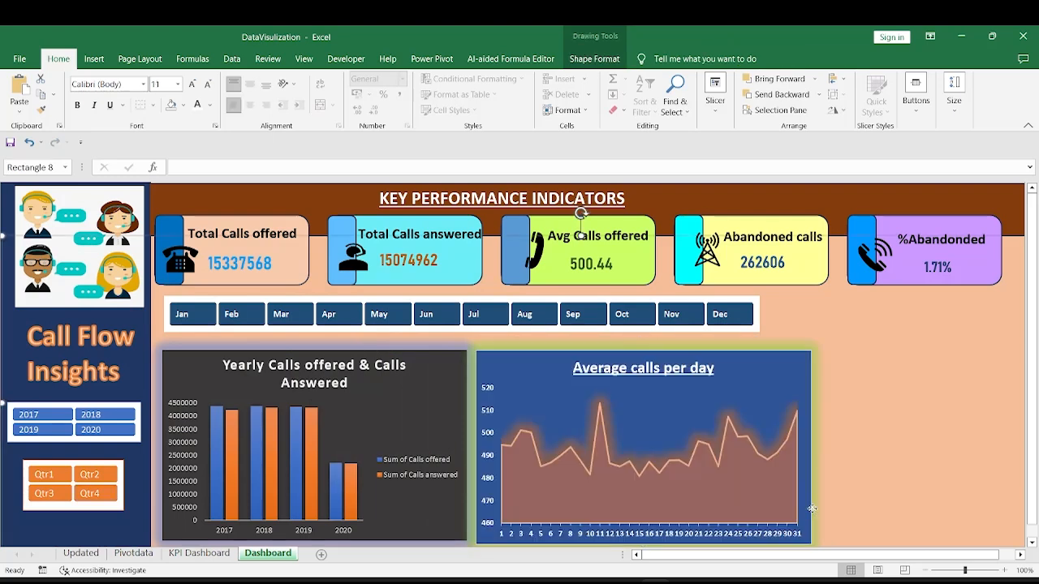
pyautogui.moveTo(810, 447); pyautogui.dragTo(854, 454)
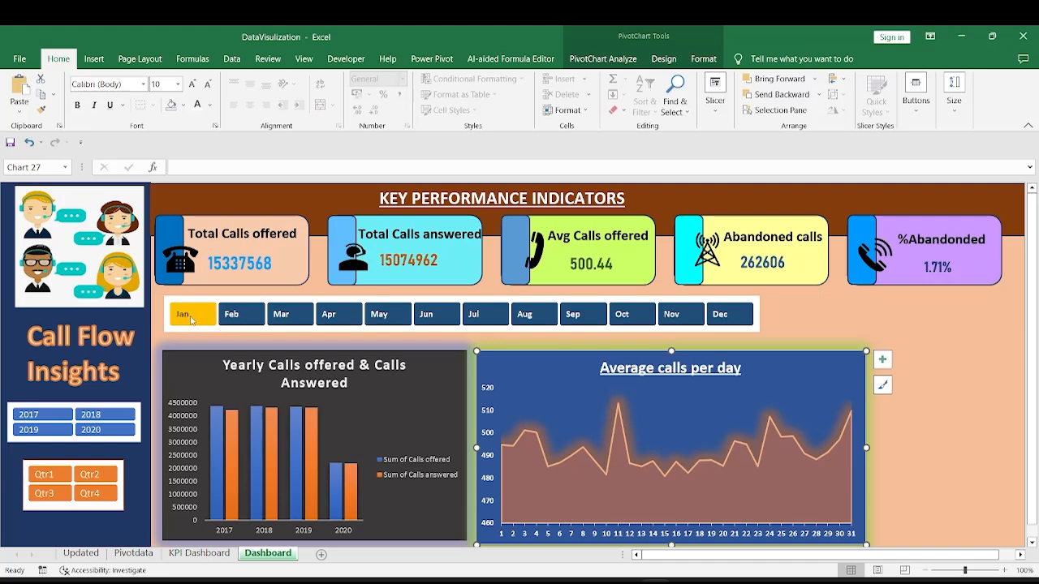
# Test the months slicer by deselecting Jan to May, and check the daily average PivotTable on the Pivotdata sheet.
pyautogui.moveTo(191, 321); pyautogui.dragTo(394, 322)
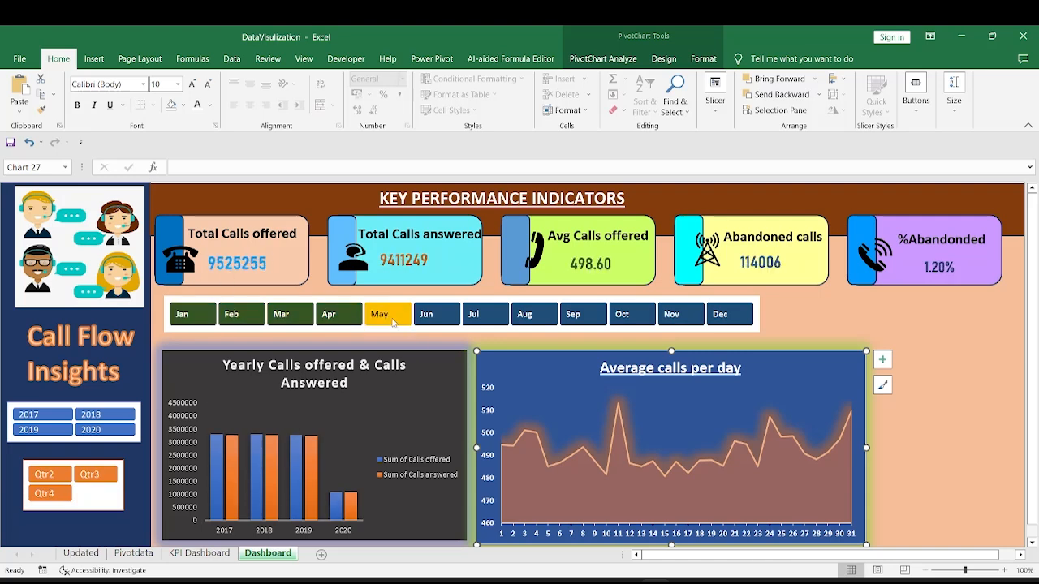
pyautogui.keyDown('ctrl'); pyautogui.click(393, 323); pyautogui.keyUp('ctrl')
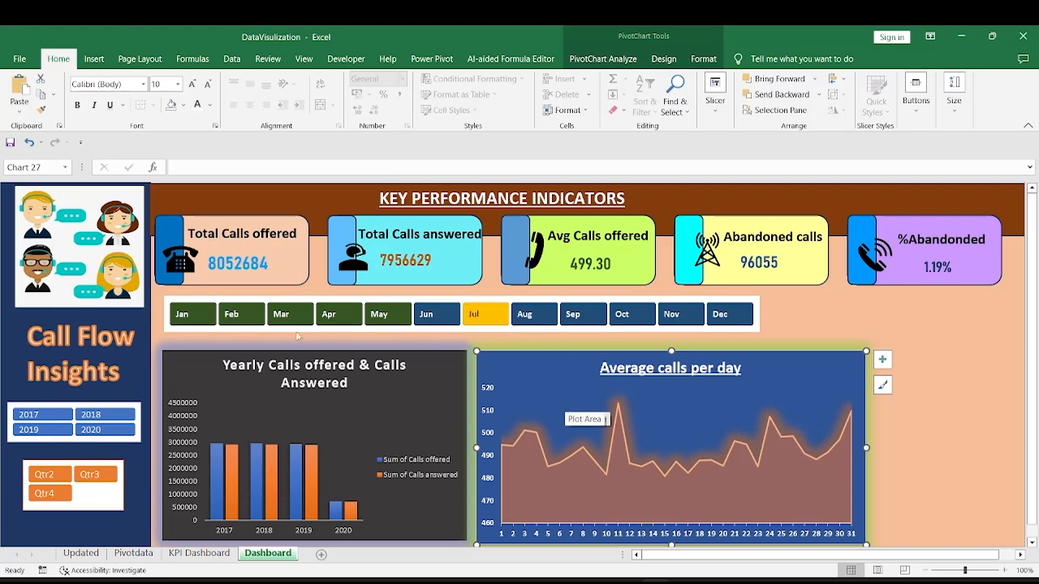
pyautogui.click(133, 552)
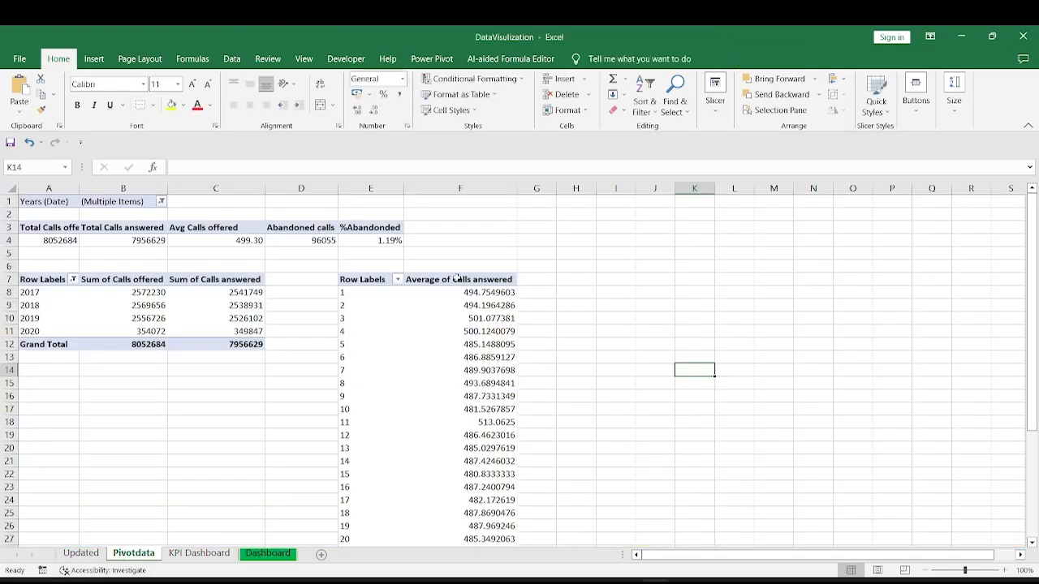
pyautogui.click(457, 279)
pyautogui.click(254, 557)
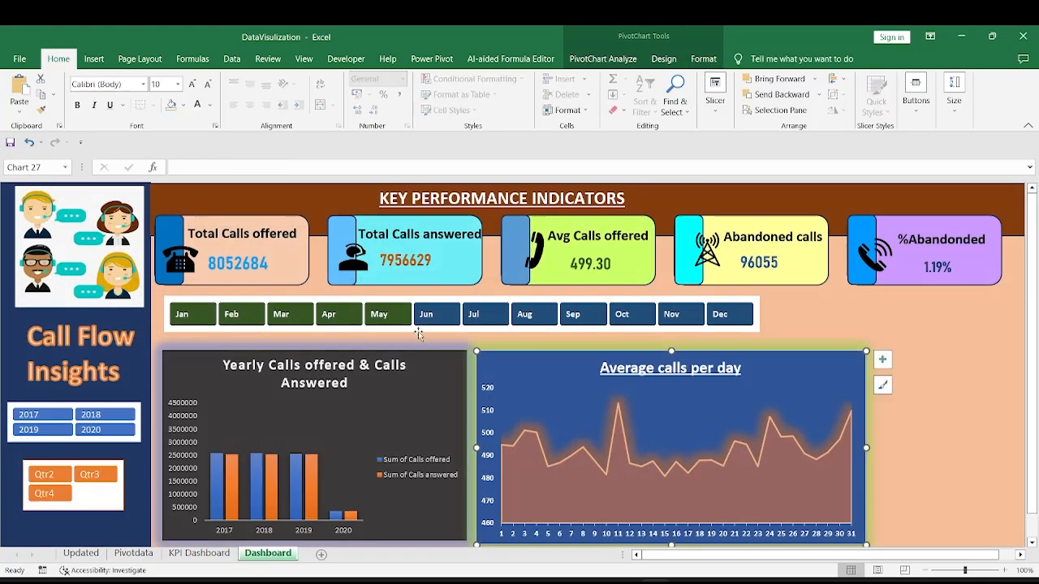
# Connect the Months (Date) slicer to PivotTable4 through its report connections.
pyautogui.rightClick(447, 331)
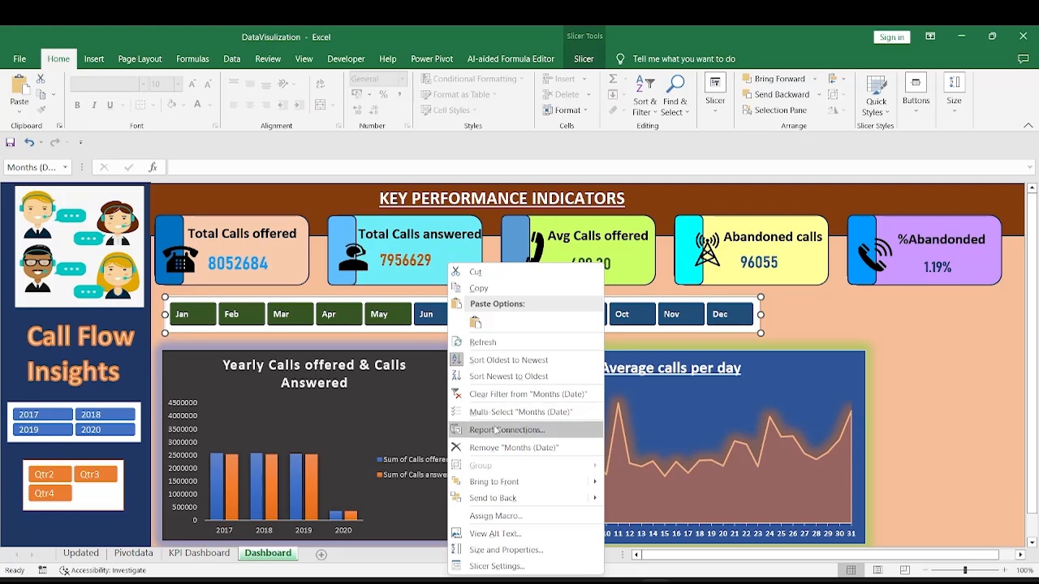
pyautogui.click(498, 430)
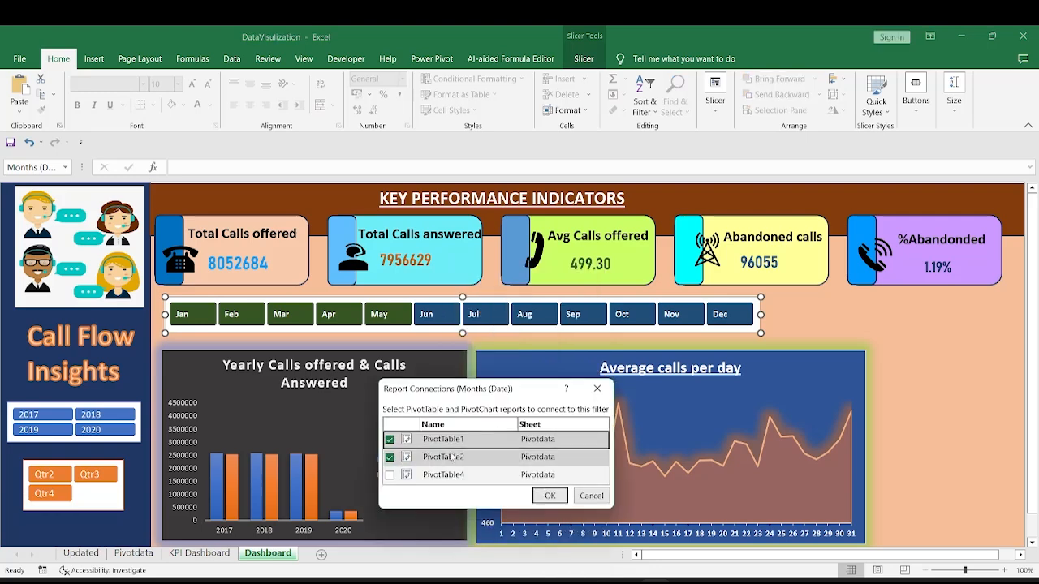
pyautogui.click(389, 475)
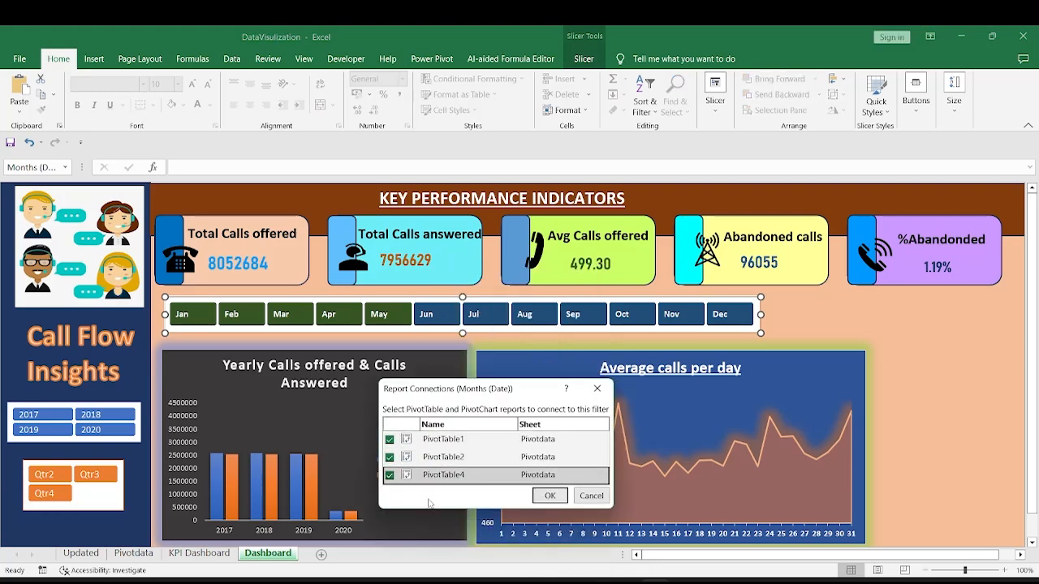
pyautogui.click(552, 497)
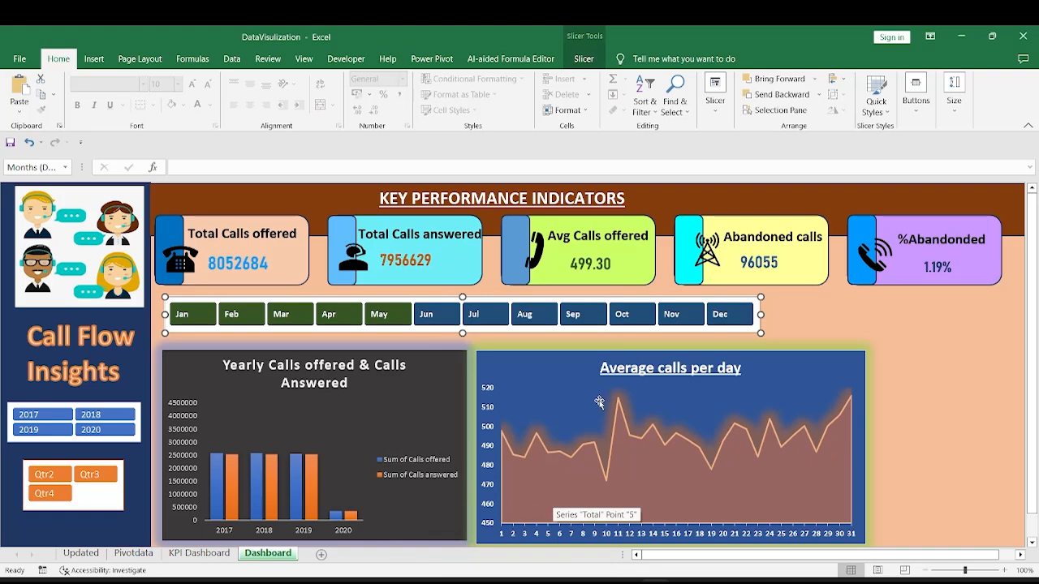
# Connect the Quarters (Date) slicer to PivotTable4 through its report connections.
pyautogui.rightClick(111, 501)
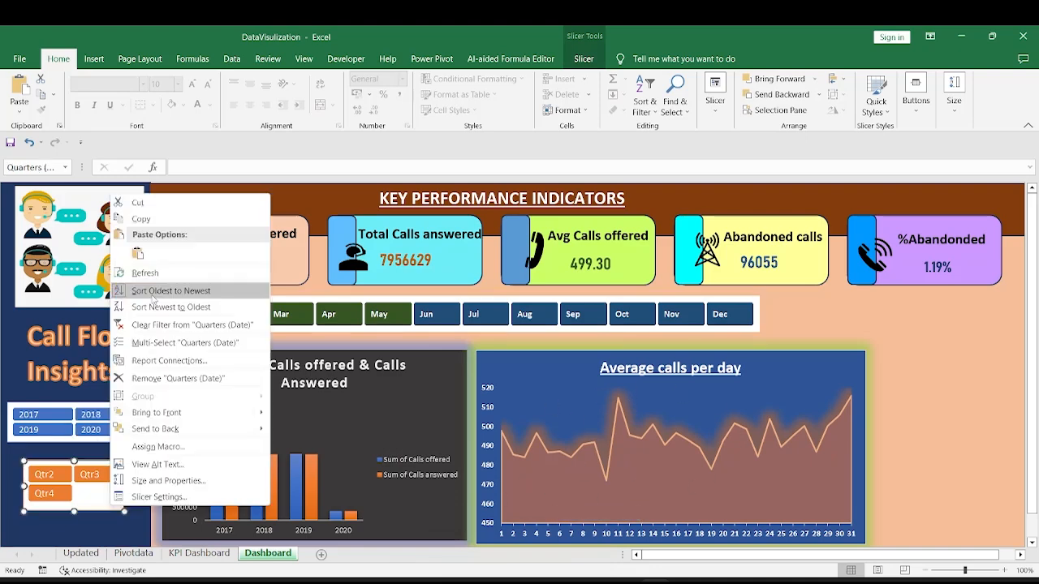
pyautogui.click(168, 360)
pyautogui.click(59, 403)
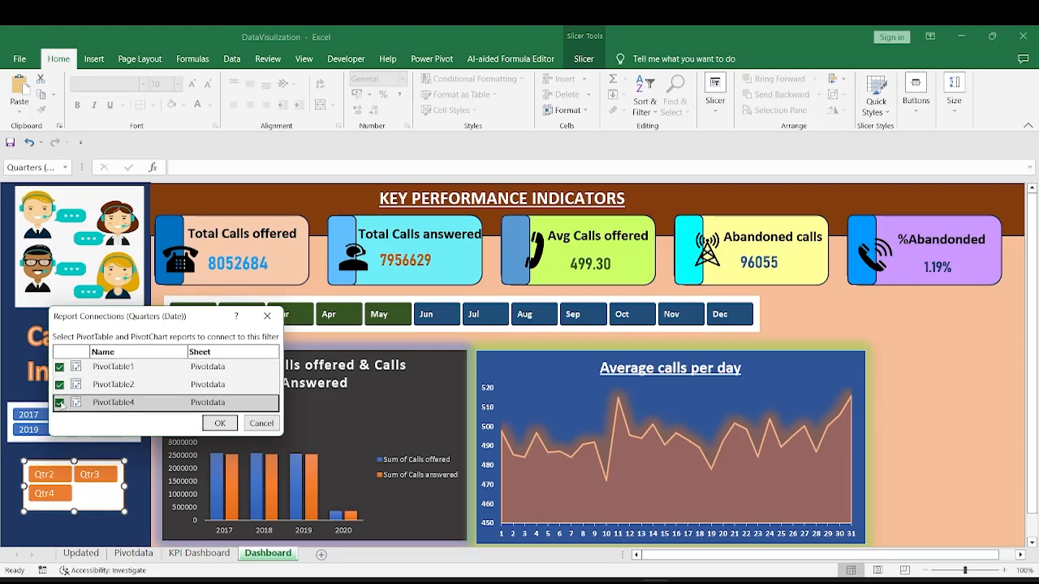
pyautogui.click(220, 424)
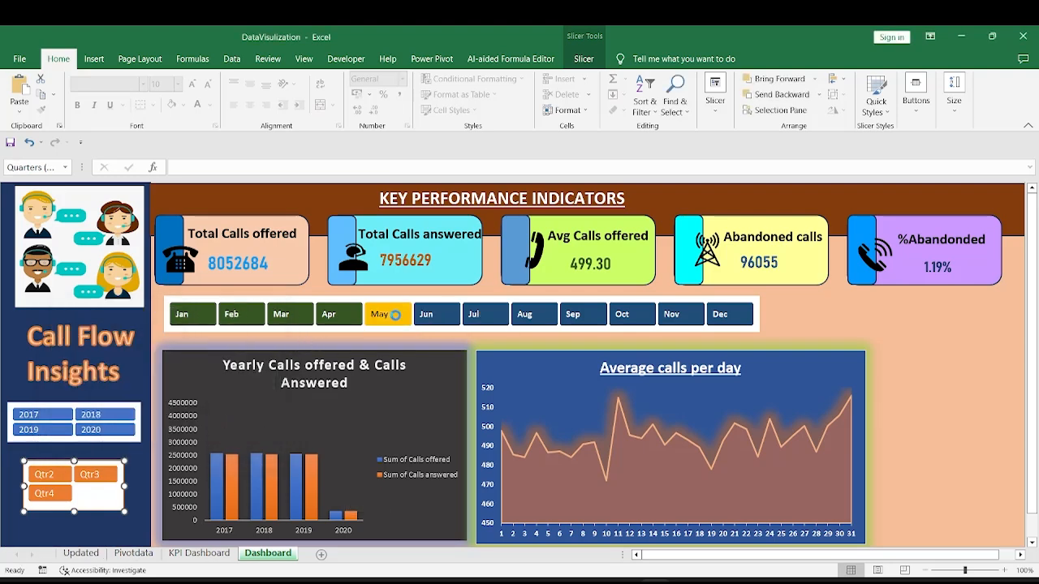
# Add May, Apr, Feb and Jan back to the months slicer selection to check the charts' response.
pyautogui.click(388, 314)
pyautogui.click(329, 314)
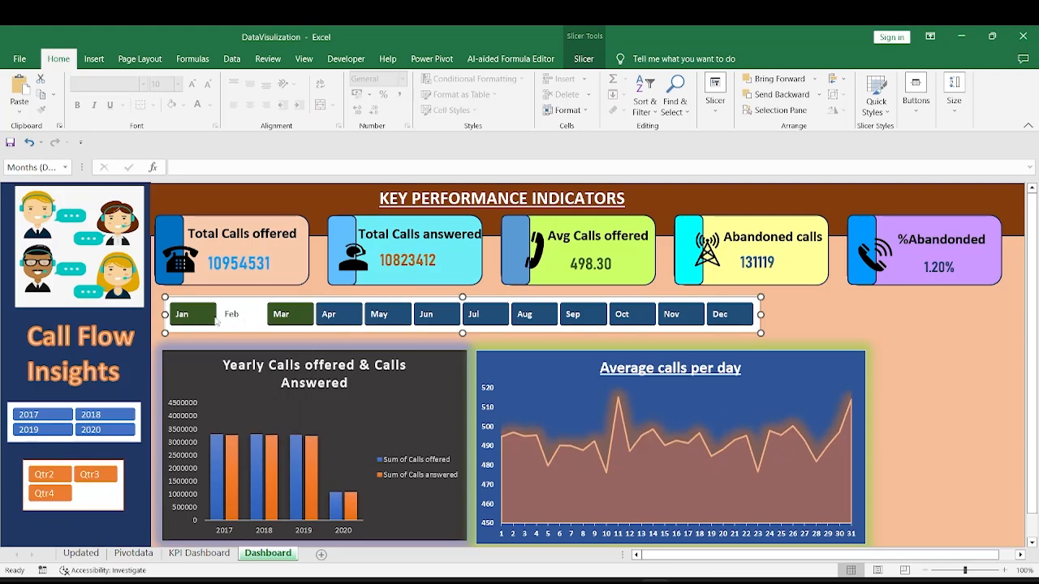
pyautogui.click(236, 314)
pyautogui.click(188, 313)
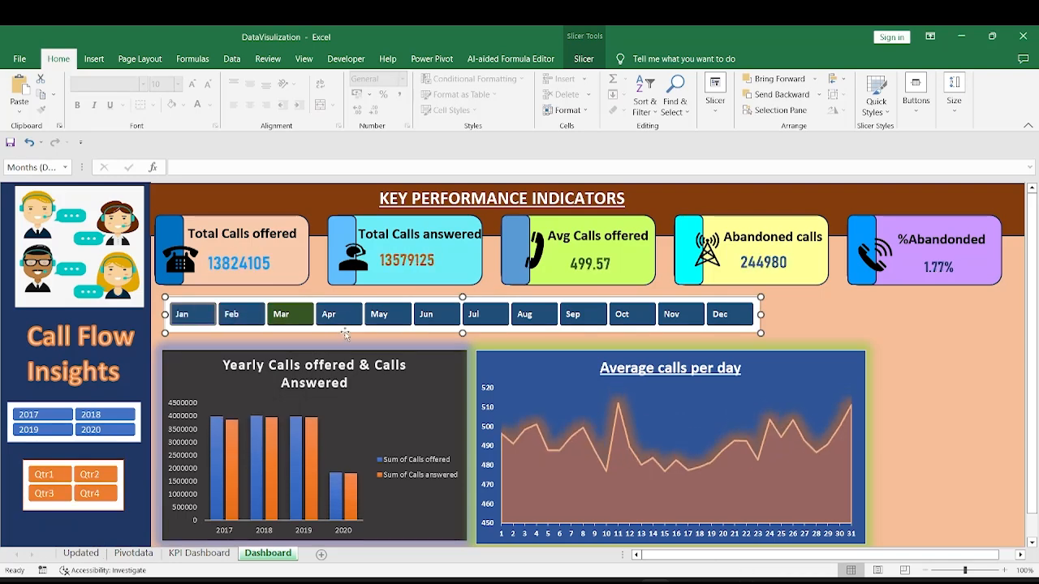
# Turn off multi-select in the months slicer and filter the dashboard to Mar only.
pyautogui.rightClick(345, 332)
pyautogui.click(394, 411)
pyautogui.click(305, 317)
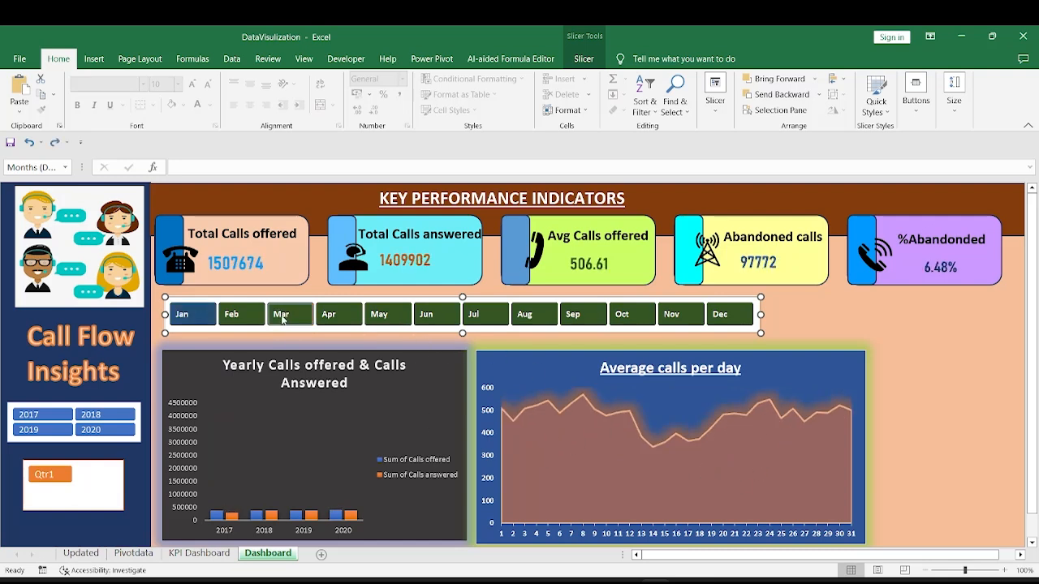
pyautogui.click(282, 318)
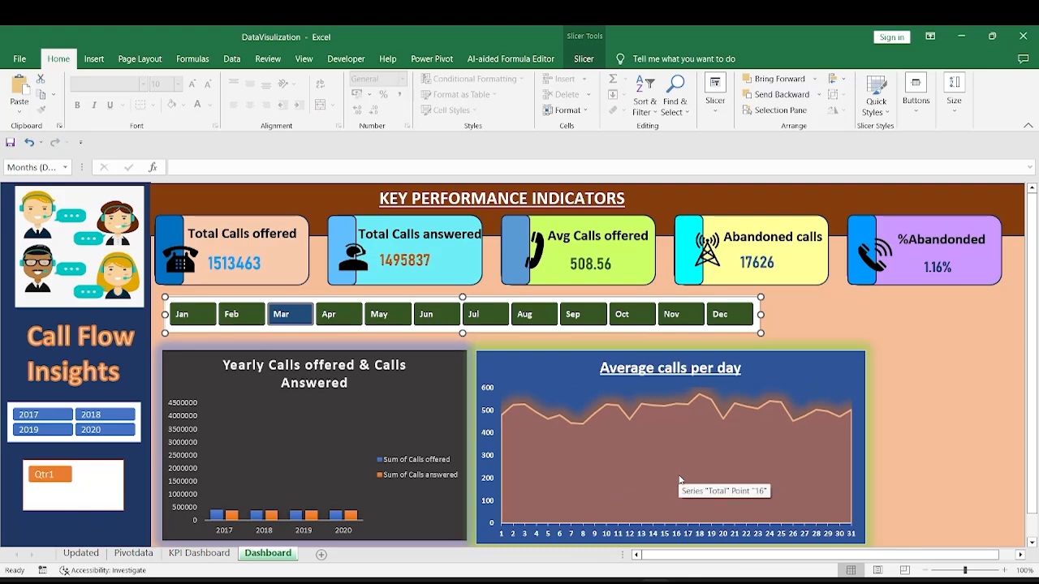
# Turn on multi-select in the months slicer and add Apr, Feb and Jan to the Mar selection.
pyautogui.rightClick(637, 328)
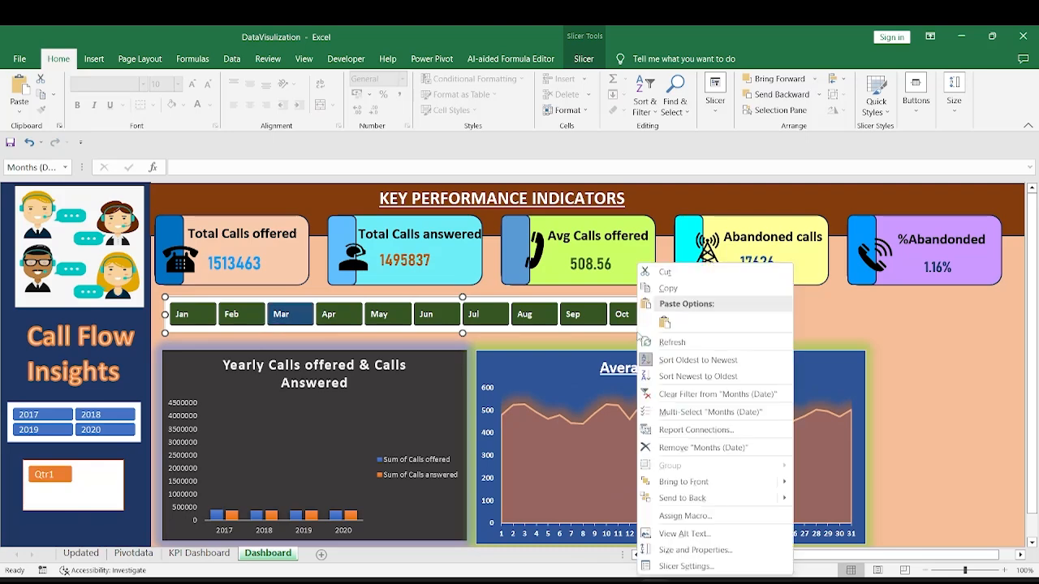
pyautogui.click(683, 413)
pyautogui.click(324, 315)
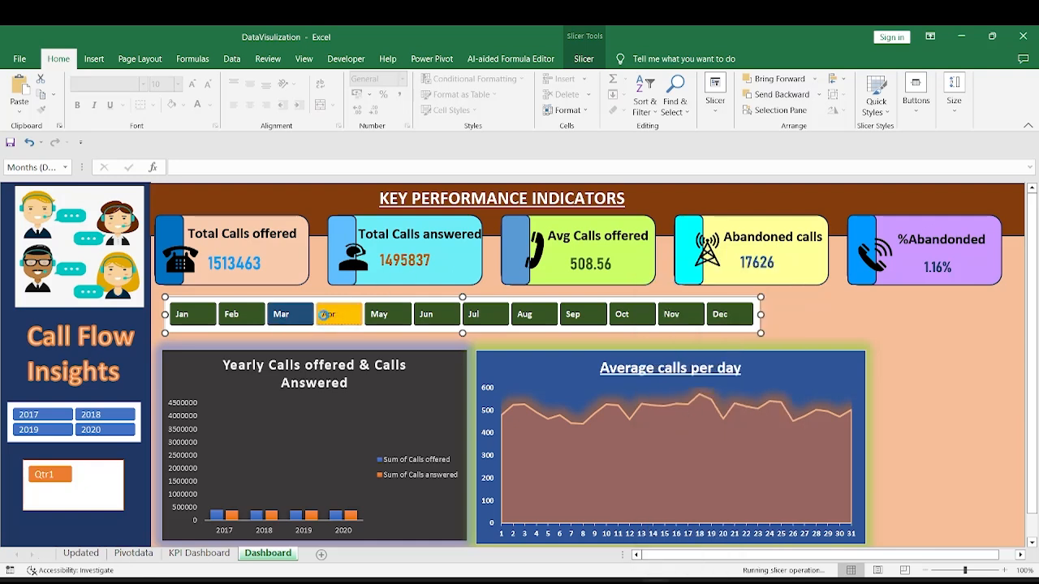
pyautogui.click(232, 314)
pyautogui.click(189, 314)
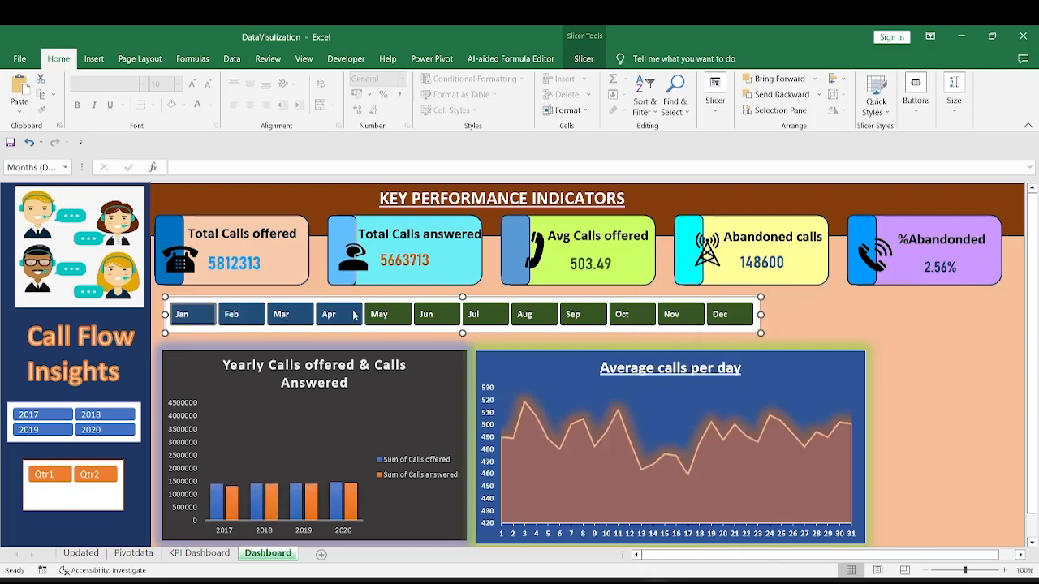
# Clear the filter from the Months (Date) slicer to show all months.
pyautogui.rightClick(401, 331)
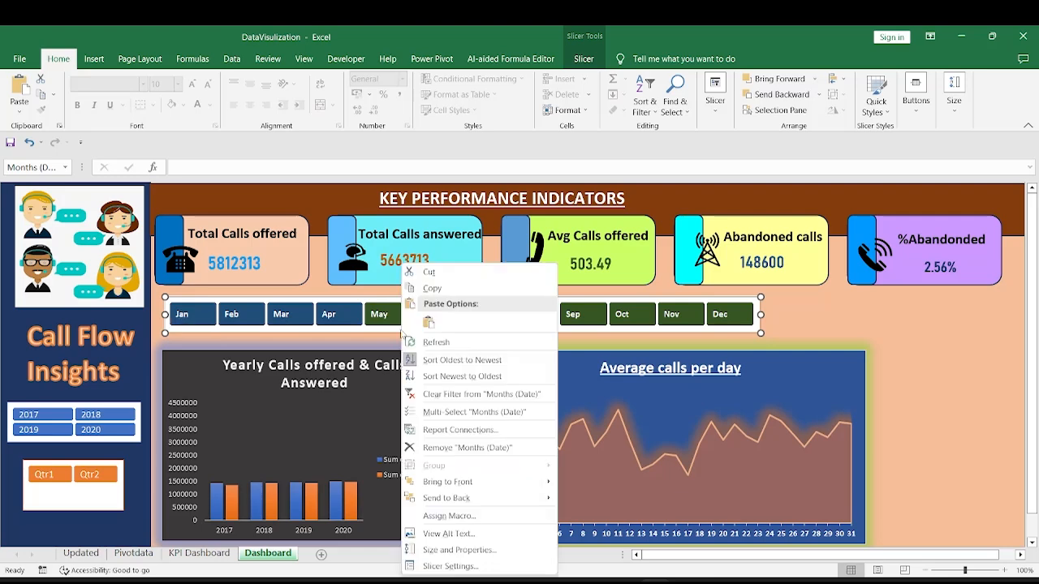
pyautogui.click(436, 394)
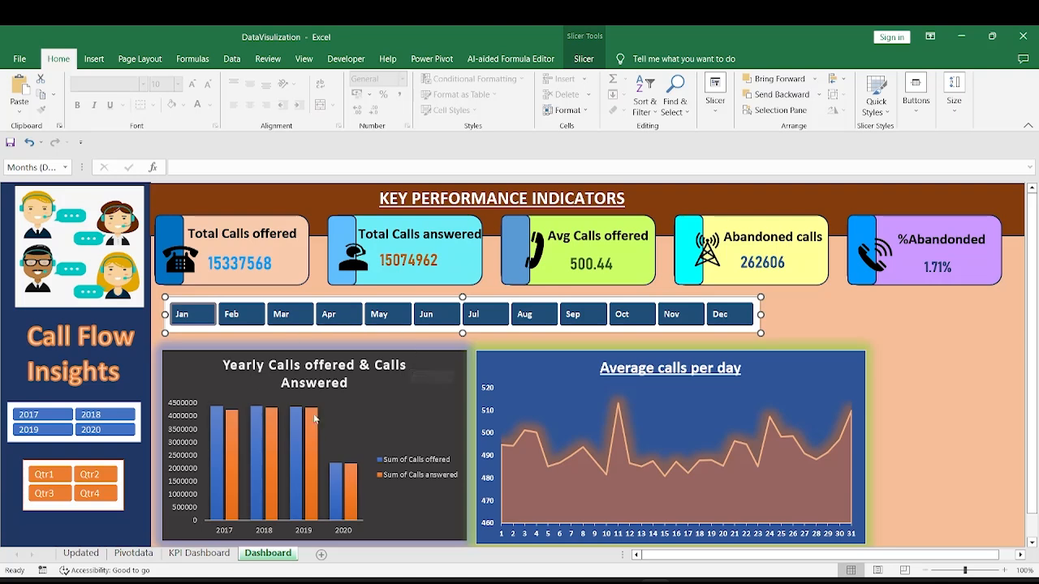
# Filter the years slicer to 2019 only and examine the peaks and the low point in the Average calls per day chart.
pyautogui.moveTo(305, 436)
pyautogui.click(38, 420)
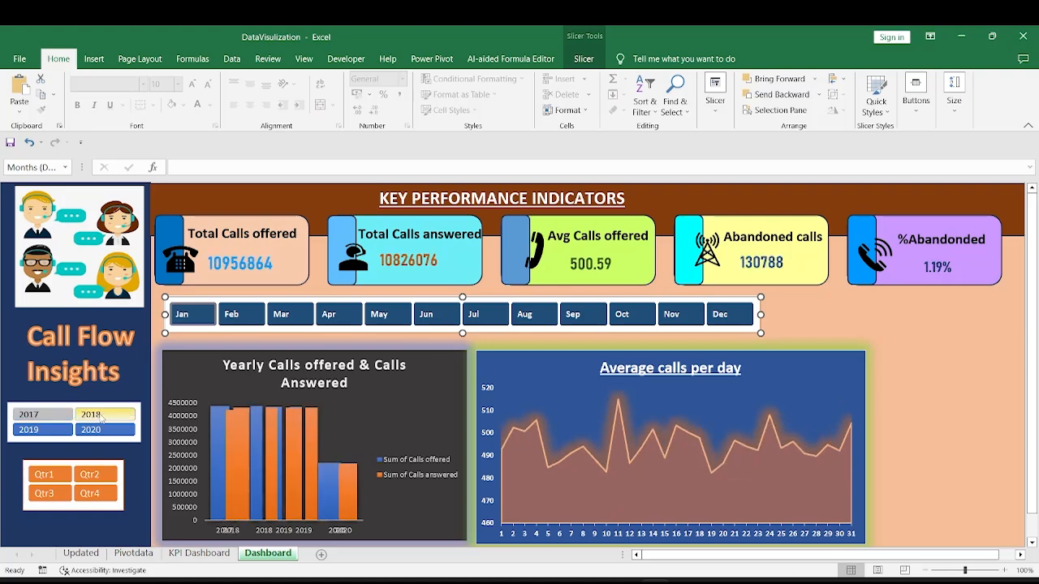
pyautogui.click(108, 430)
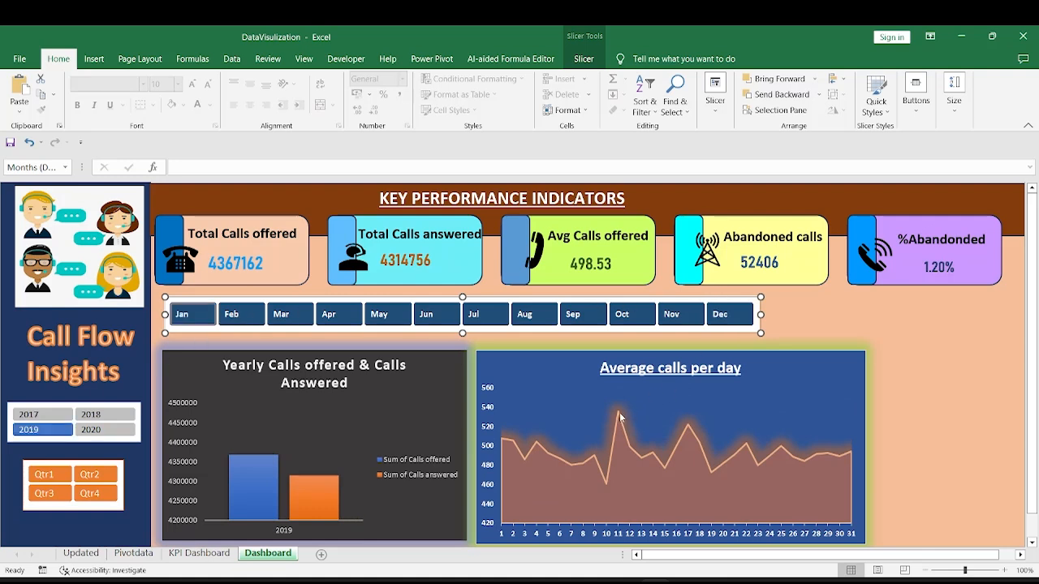
pyautogui.moveTo(620, 417)
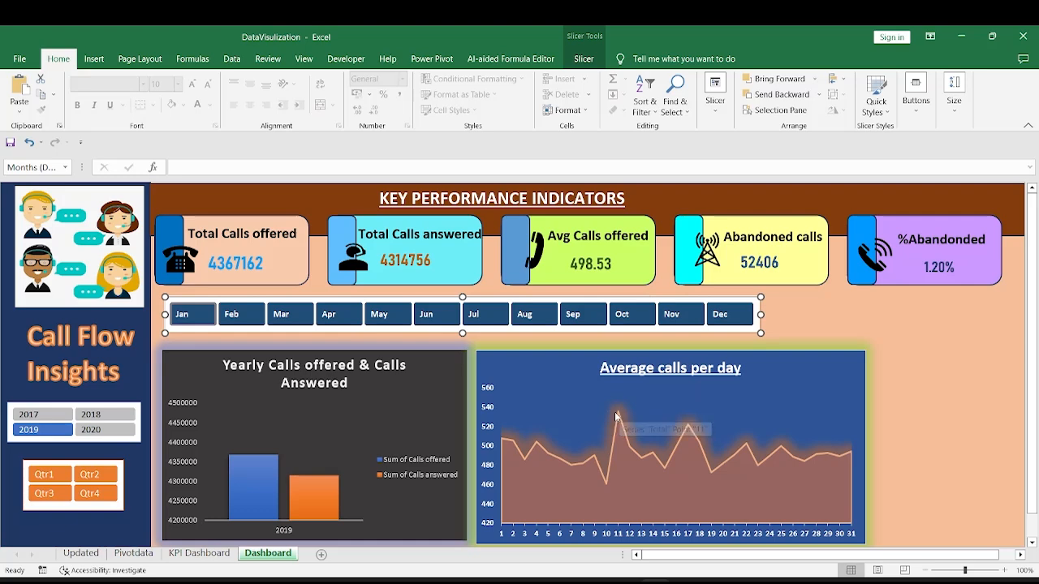
pyautogui.moveTo(688, 430)
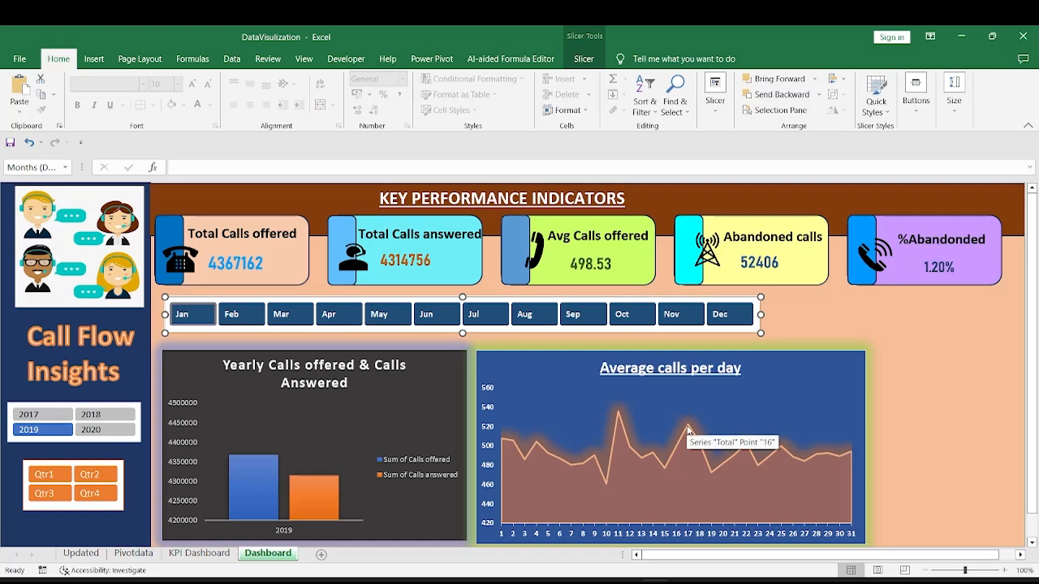
pyautogui.moveTo(607, 487)
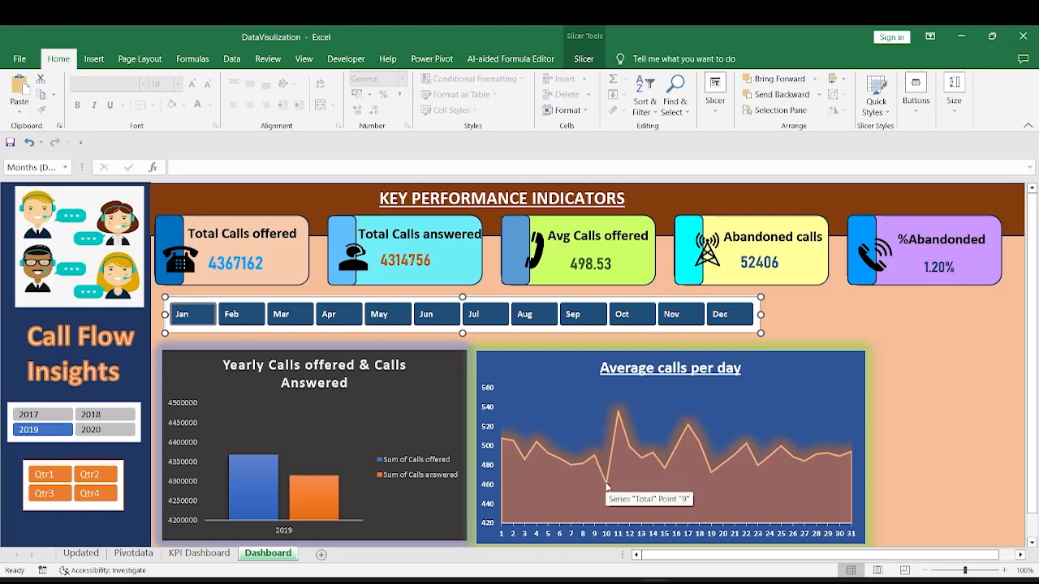
# Add 2020 to the years slicer selection, examine the daily chart, and remove 2019 from the selection.
pyautogui.keyDown('ctrl'); pyautogui.click(105, 430); pyautogui.keyUp('ctrl')
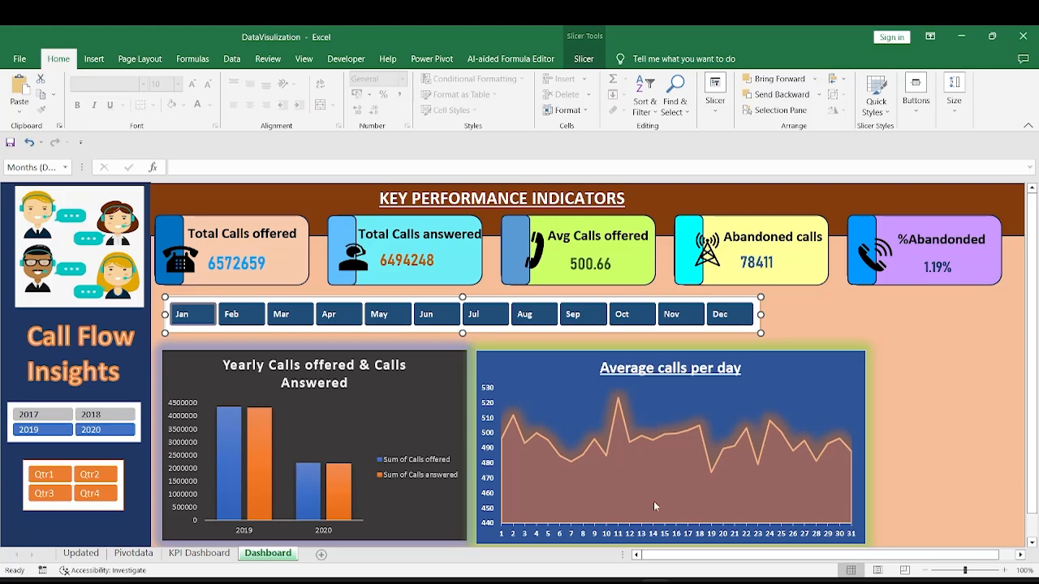
pyautogui.moveTo(712, 477)
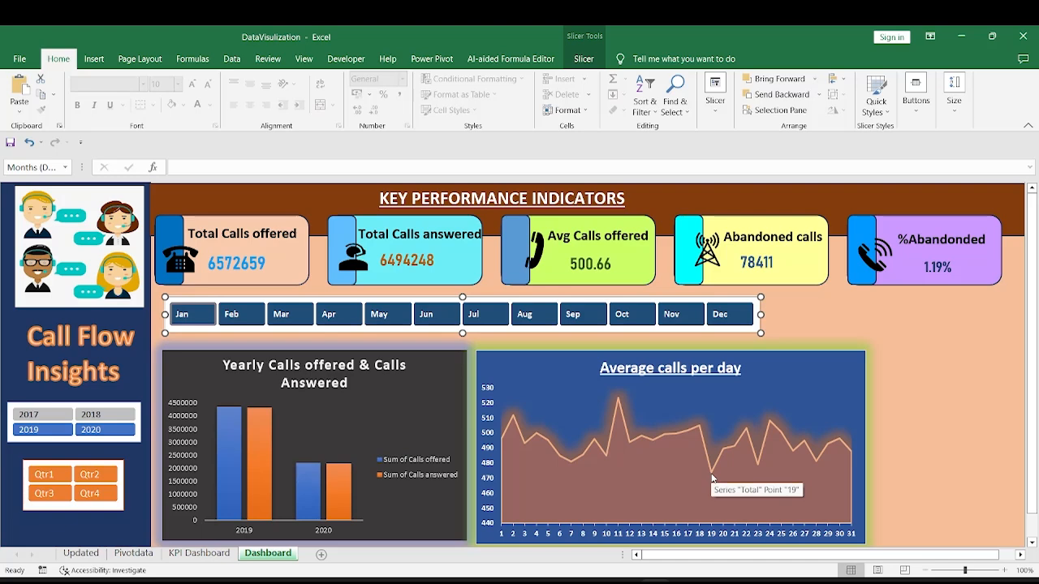
pyautogui.keyDown('ctrl'); pyautogui.click(47, 432); pyautogui.keyUp('ctrl')
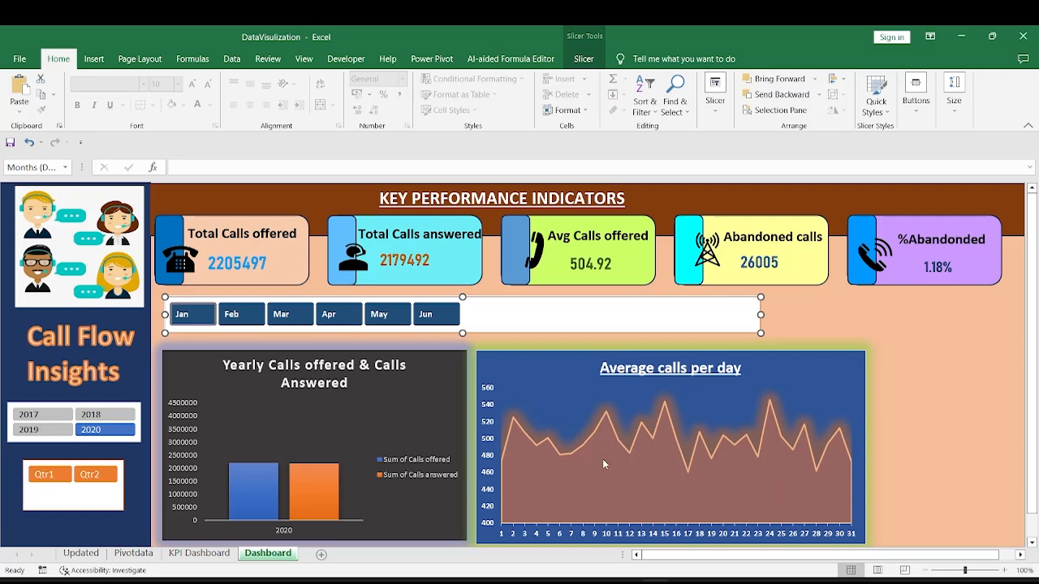
# Clear the filter from the Years (Date) slicer to show all years.
pyautogui.click(81, 444)
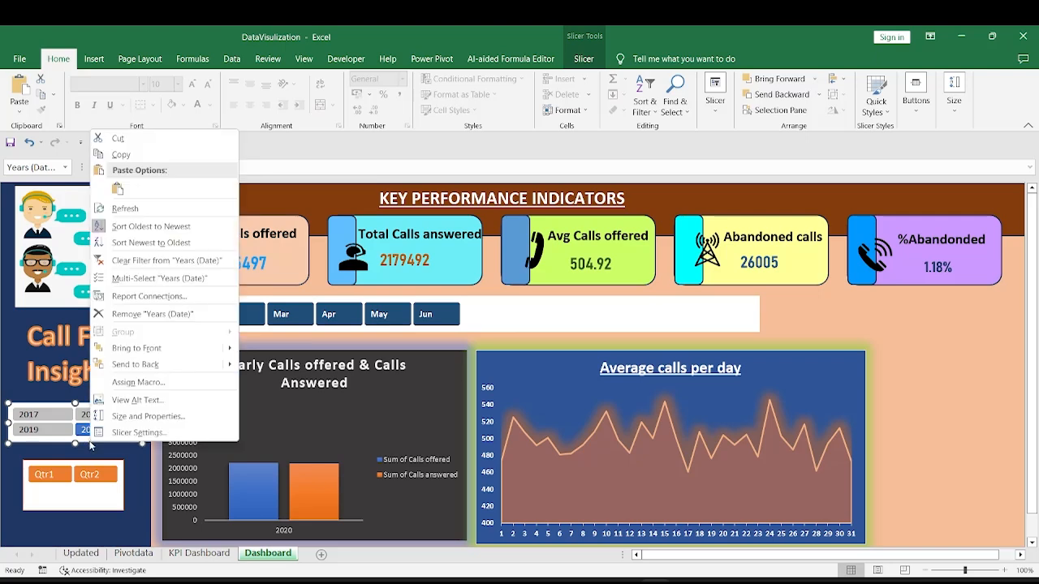
pyautogui.rightClick(89, 443)
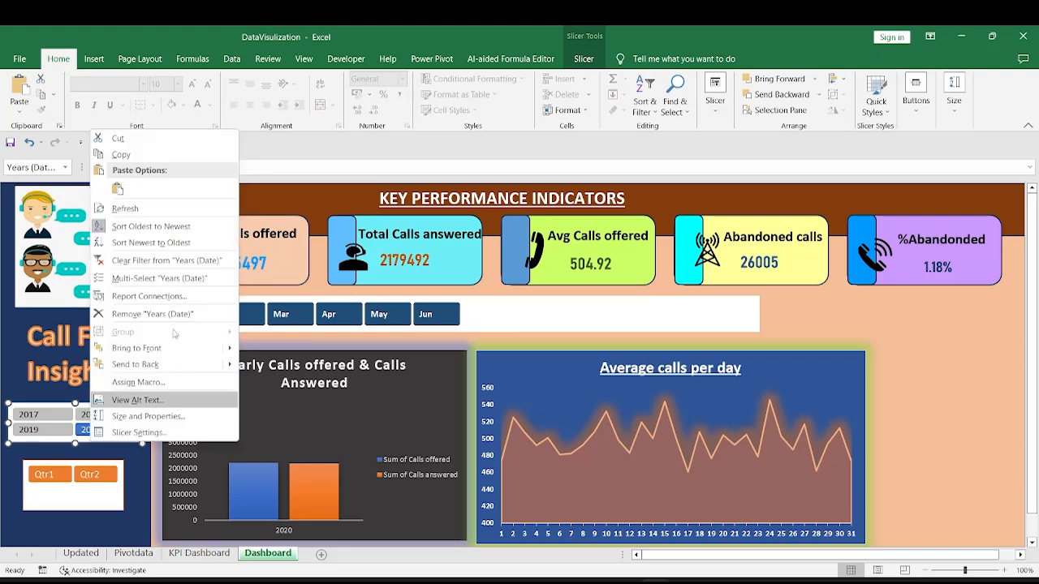
pyautogui.click(154, 261)
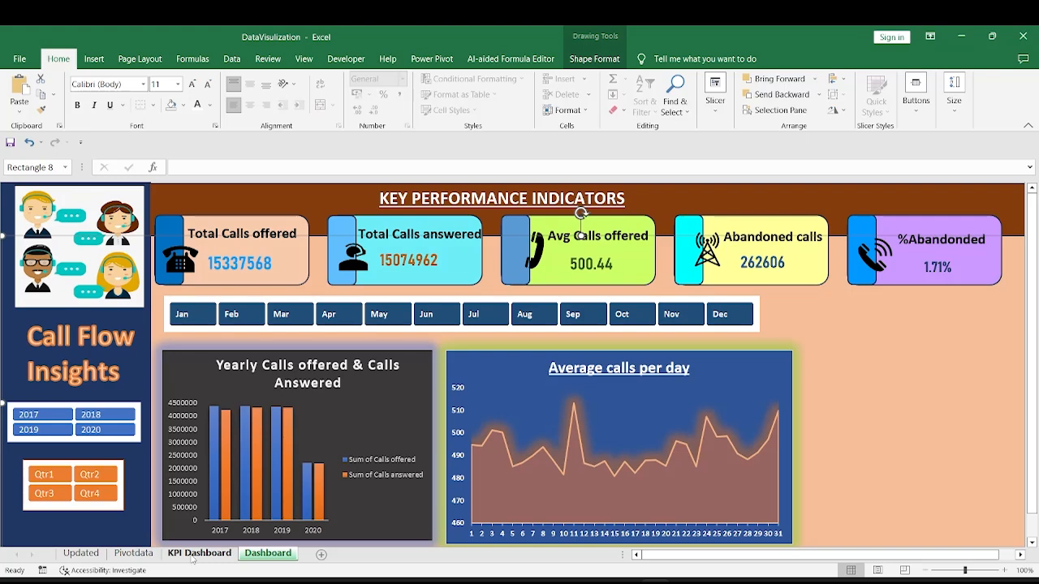
# Insert a PivotTable from the KPI Dashboard sheet's data at cell H4 of Pivotdata, summing Calls answered by Quarters (Date).
pyautogui.click(198, 553)
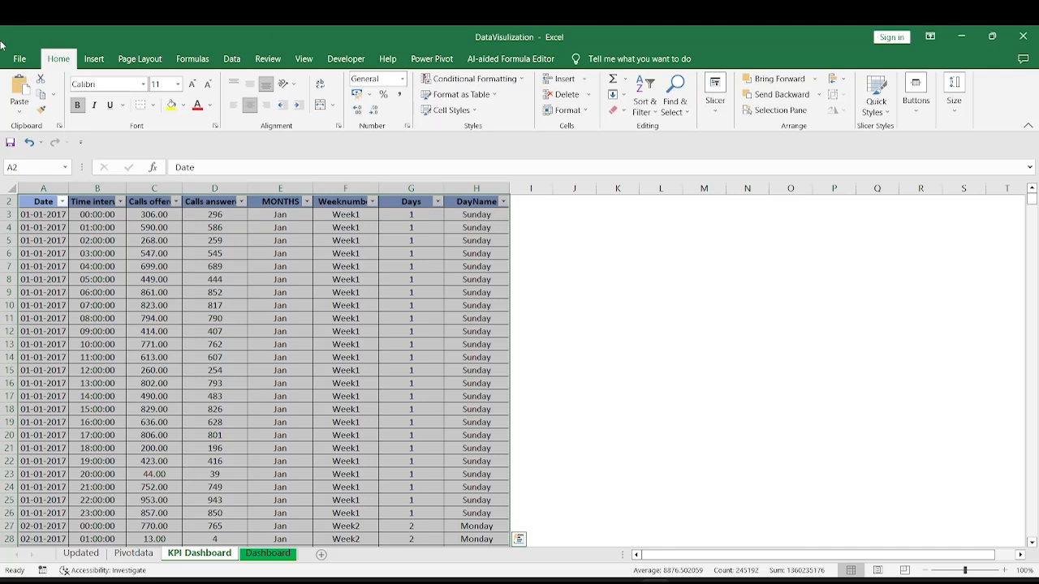
pyautogui.click(101, 60)
pyautogui.click(26, 108)
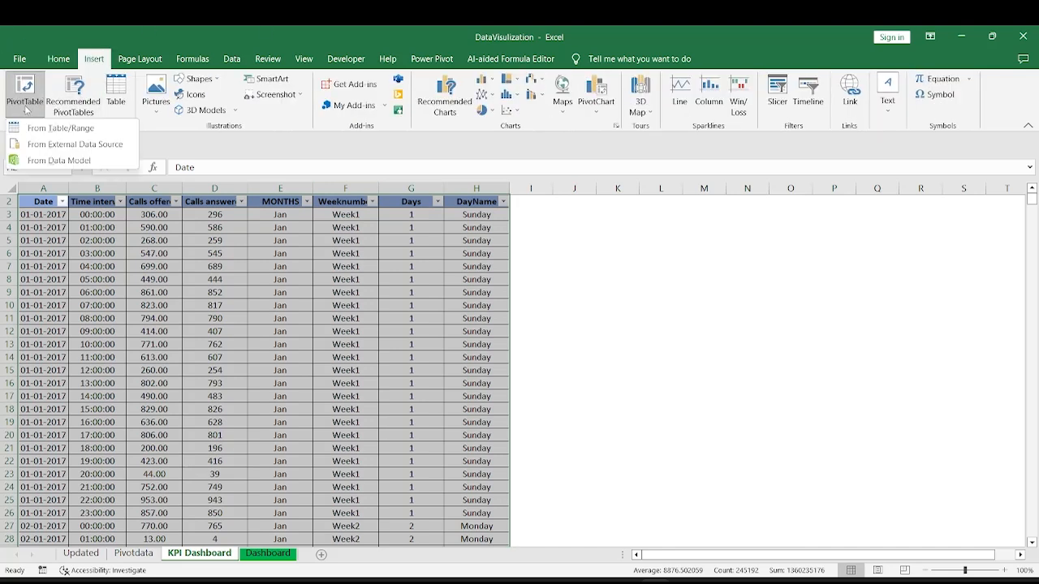
pyautogui.click(31, 122)
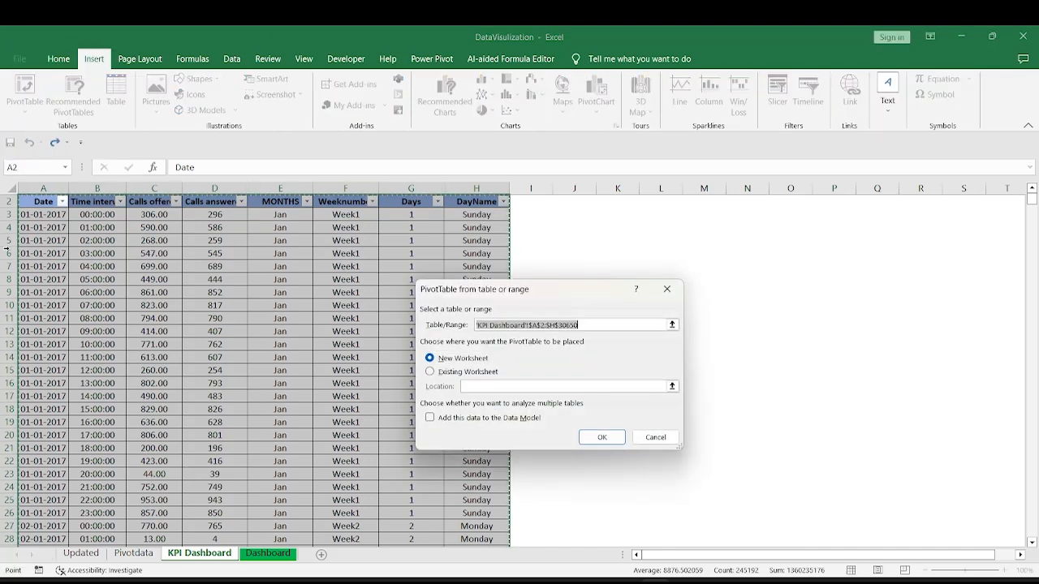
pyautogui.click(461, 372)
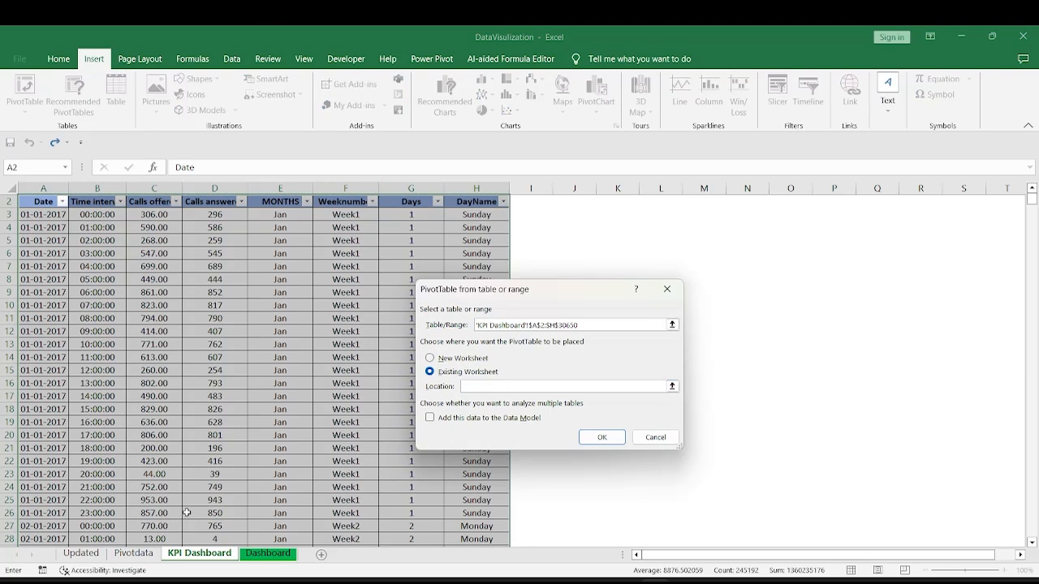
pyautogui.click(137, 555)
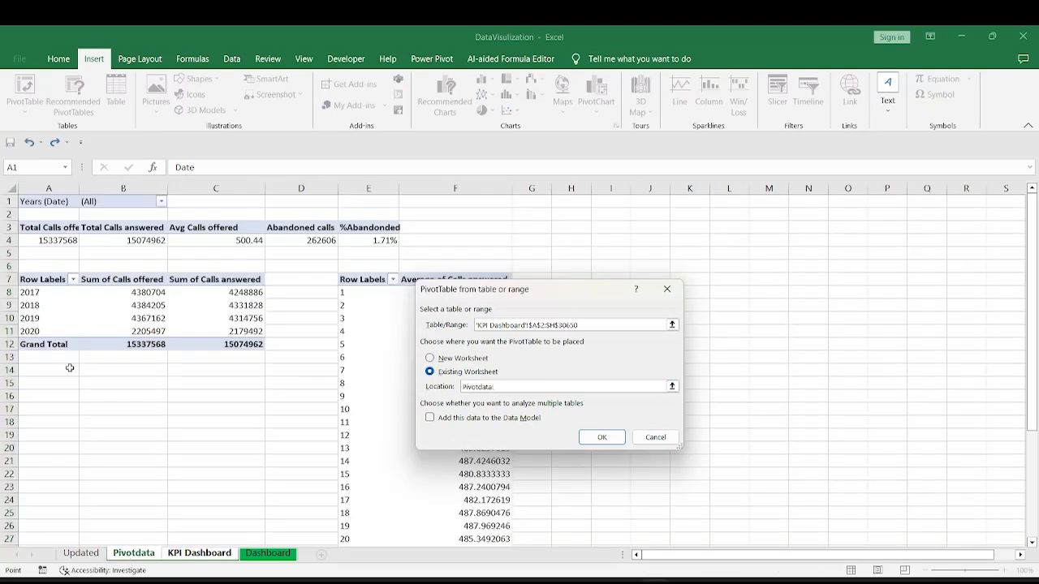
pyautogui.click(573, 240)
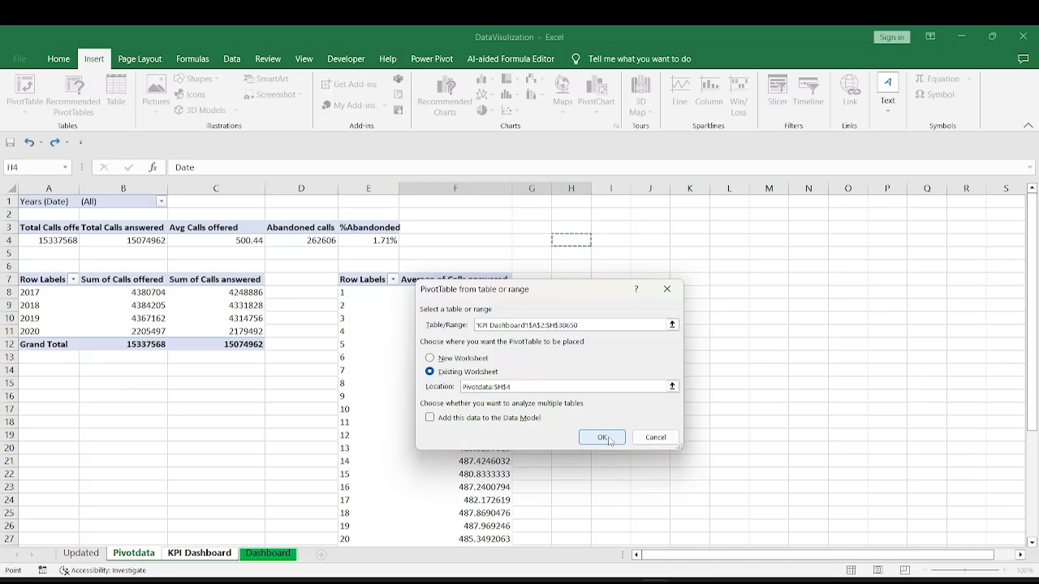
pyautogui.click(605, 438)
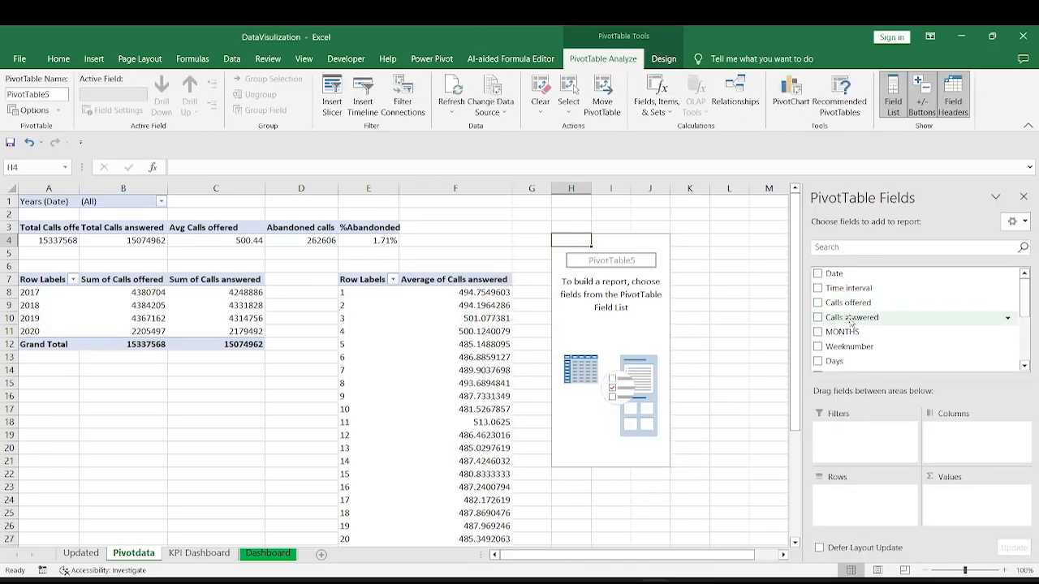
pyautogui.moveTo(850, 321); pyautogui.dragTo(967, 506)
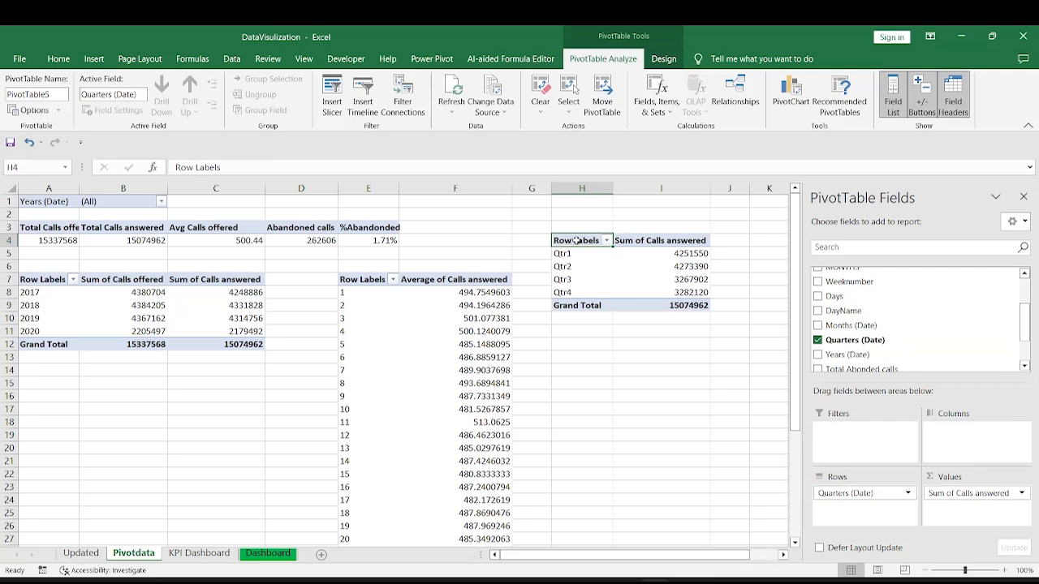
# Insert a 3-D Stacked Column PivotChart from the quarterly calls answered PivotTable.
pyautogui.moveTo(568, 253); pyautogui.dragTo(572, 286)
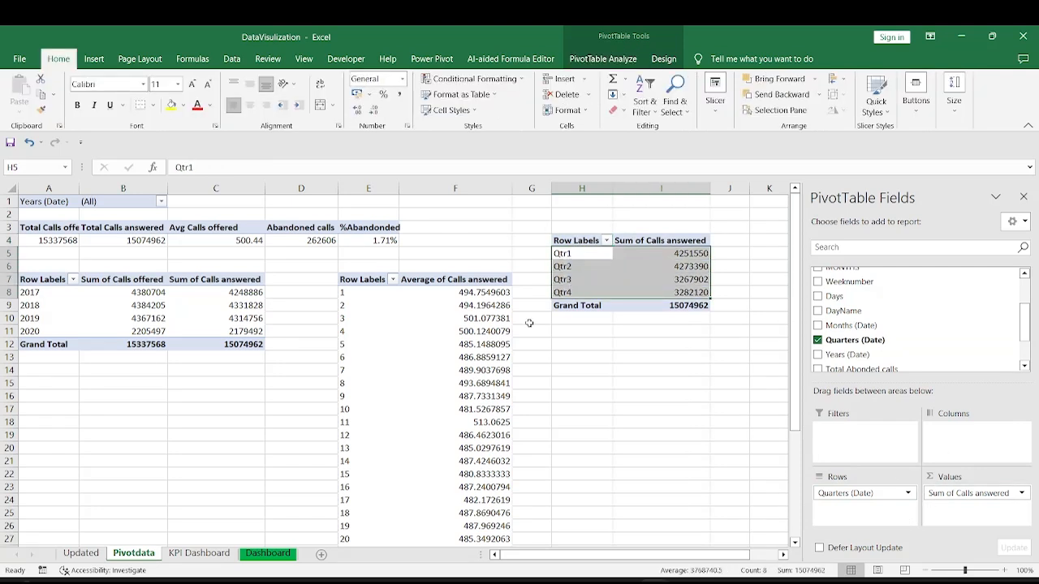
pyautogui.click(613, 65)
pyautogui.click(791, 96)
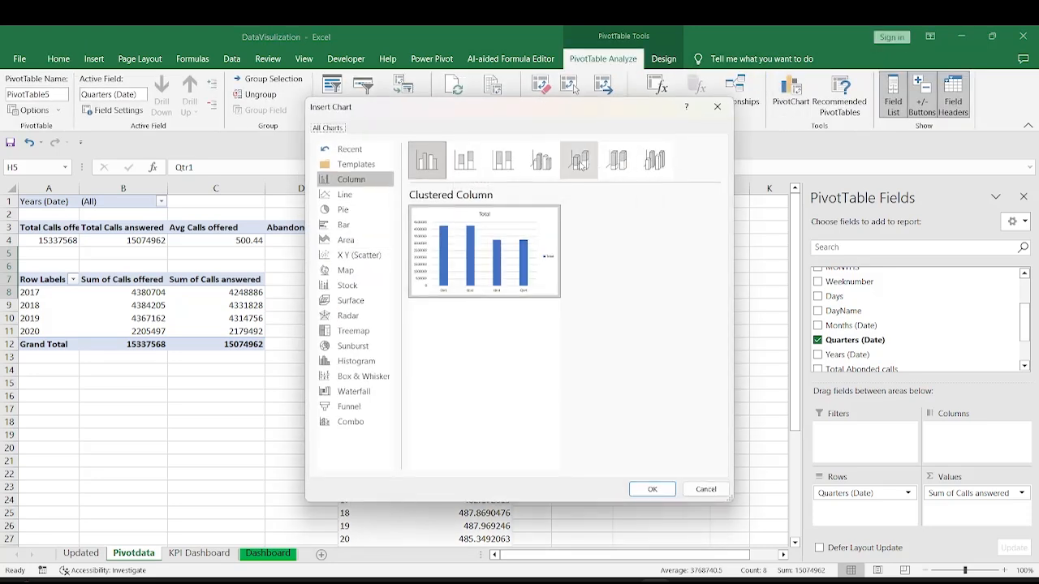
pyautogui.click(579, 162)
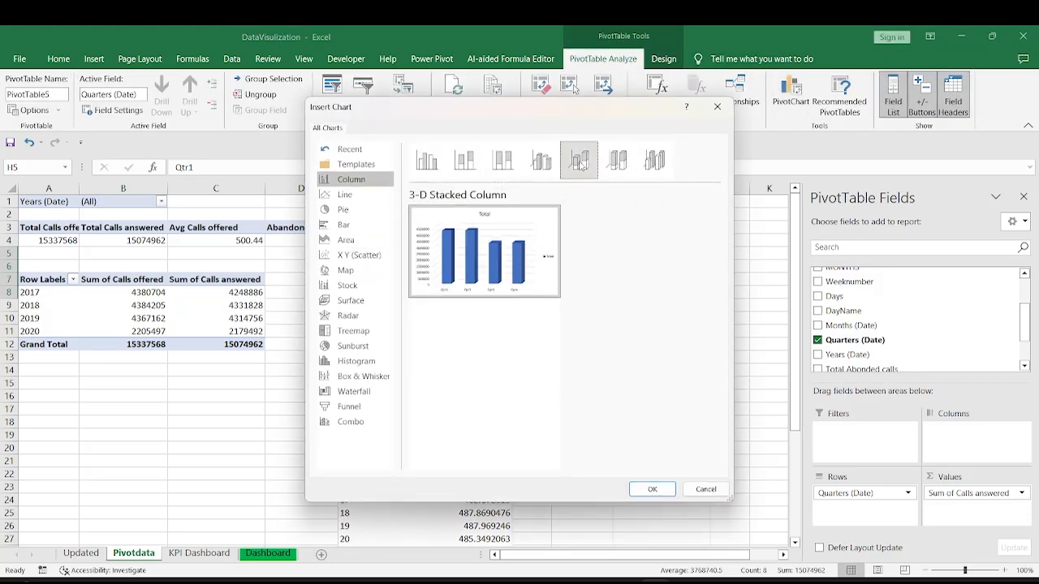
pyautogui.click(651, 488)
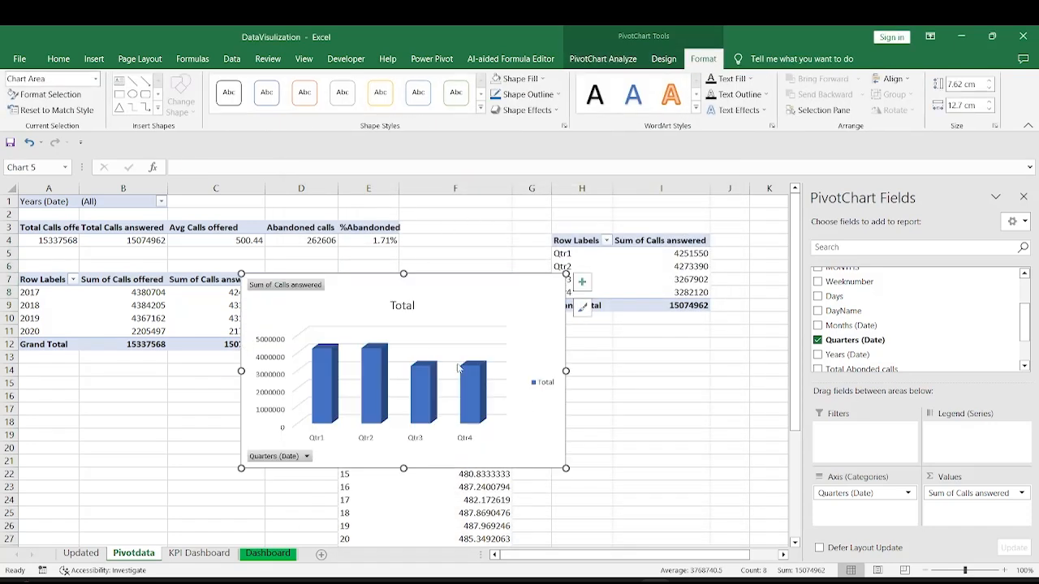
# Hide all field buttons on the quarterly PivotChart and switch its rows and columns so each quarter becomes a series.
pyautogui.rightClick(303, 287)
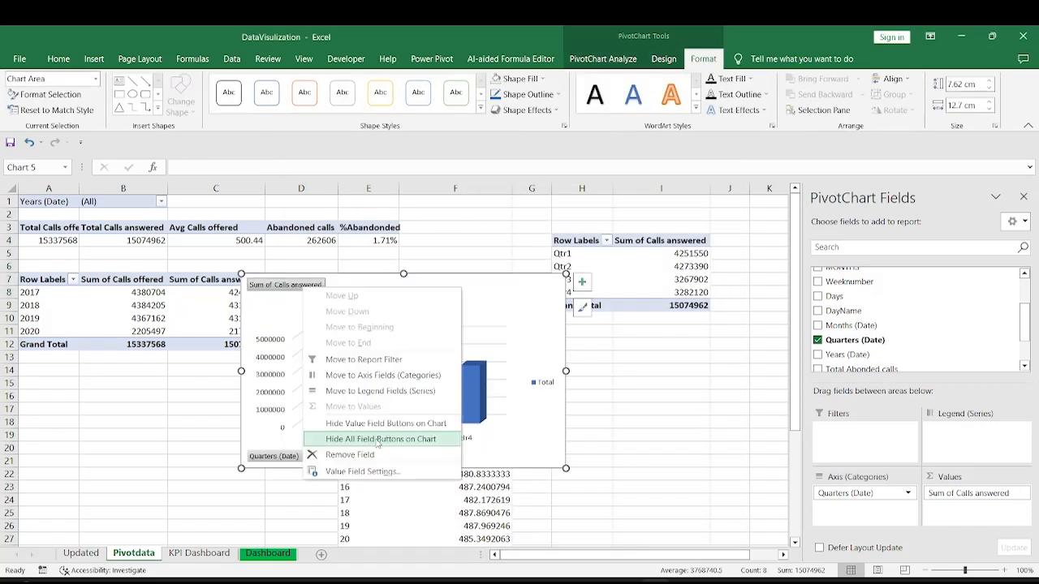
pyautogui.click(377, 441)
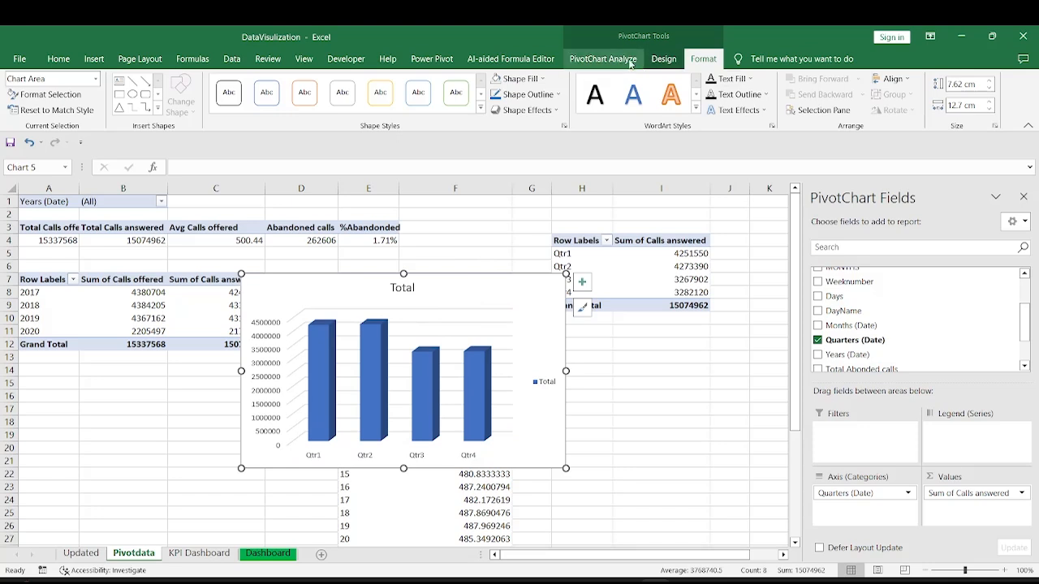
pyautogui.click(661, 59)
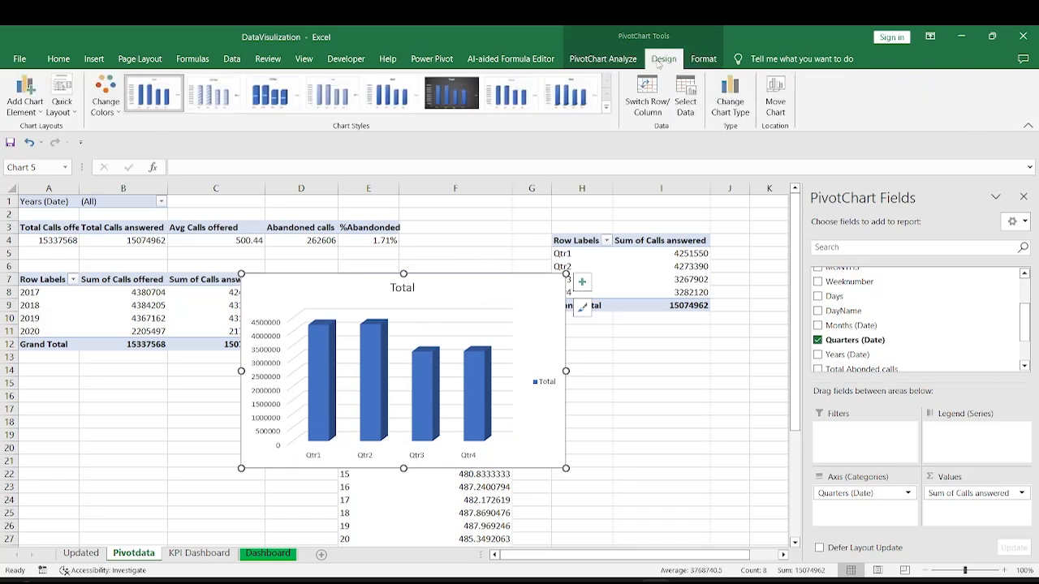
pyautogui.click(647, 110)
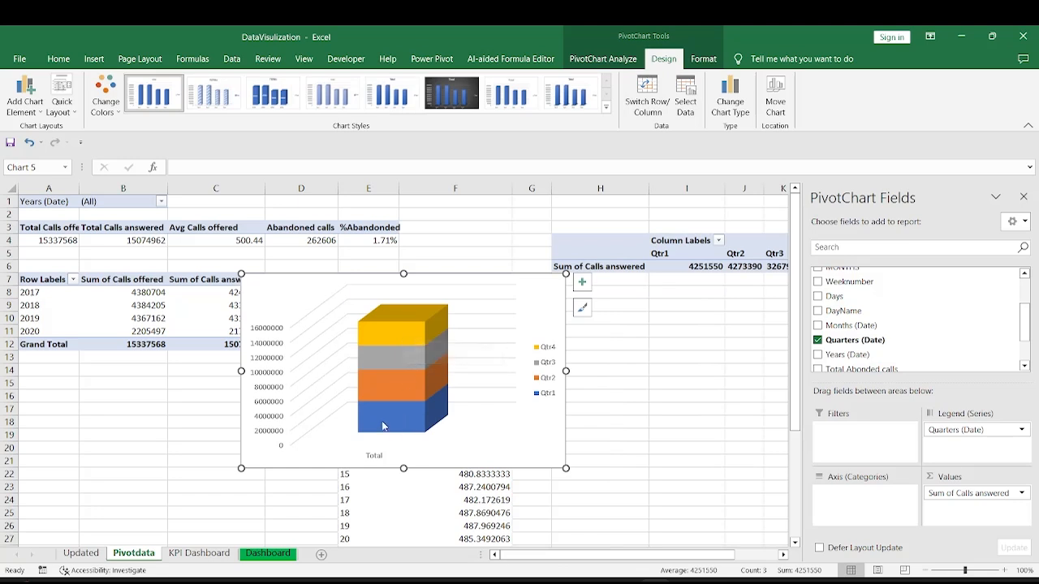
# Remove the gridlines from the quarterly stacked column PivotChart.
pyautogui.moveTo(400, 420)
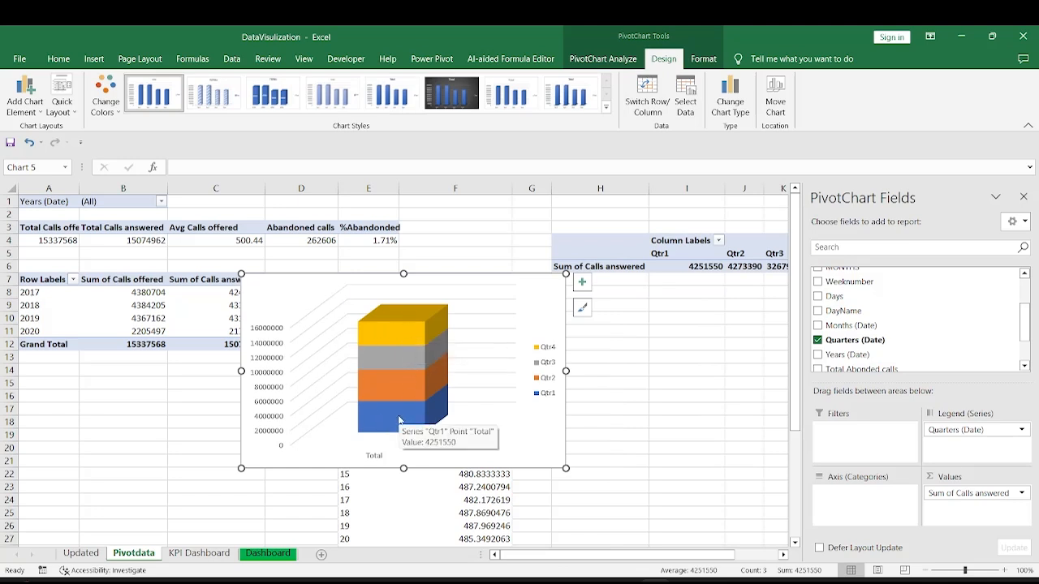
pyautogui.click(581, 282)
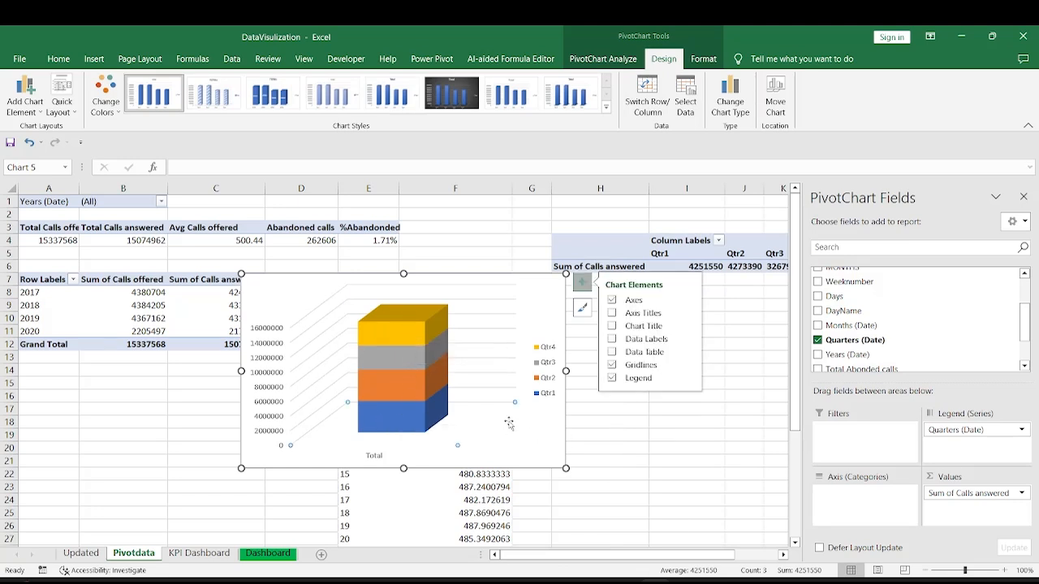
pyautogui.click(612, 366)
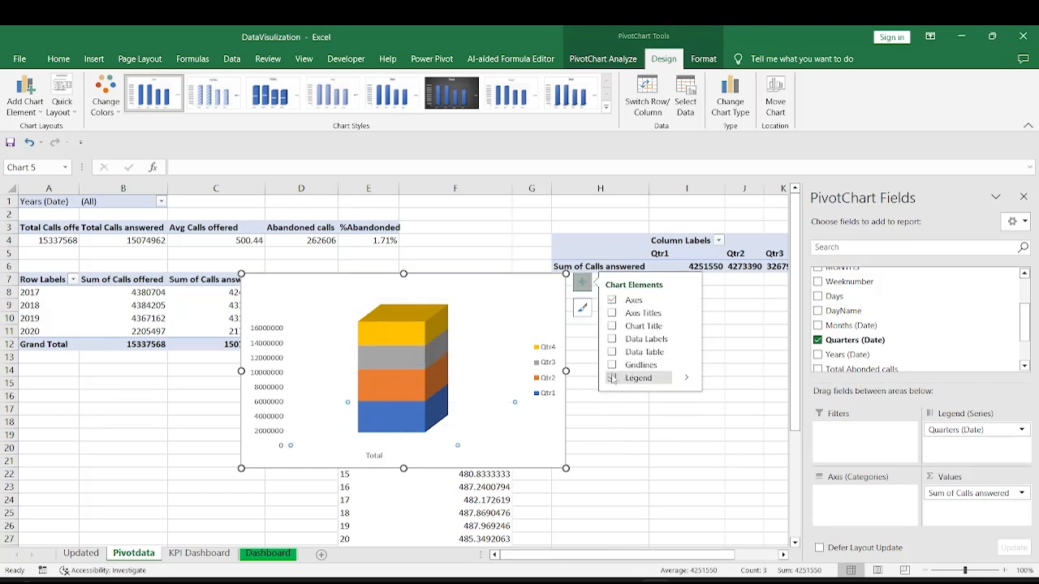
# Add a chart title to the quarterly PivotChart reading "Quarterly Calls Answered".
pyautogui.click(613, 326)
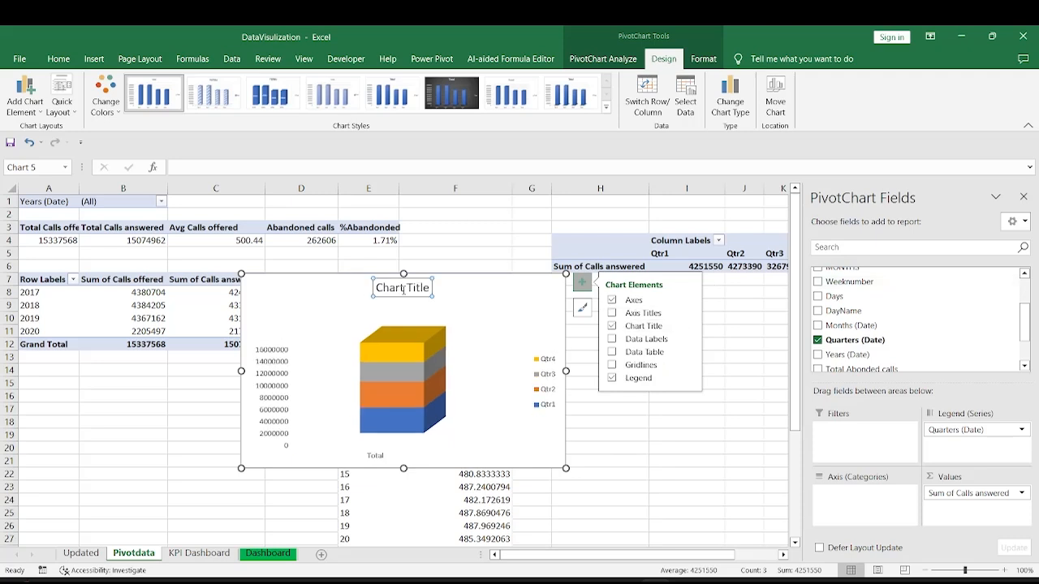
pyautogui.doubleClick(403, 289)
pyautogui.press('Delete')
pyautogui.press('Delete')
pyautogui.press('Delete')
pyautogui.press('Delete')
pyautogui.press('Delete')
pyautogui.press('Delete')
pyautogui.press('Delete')
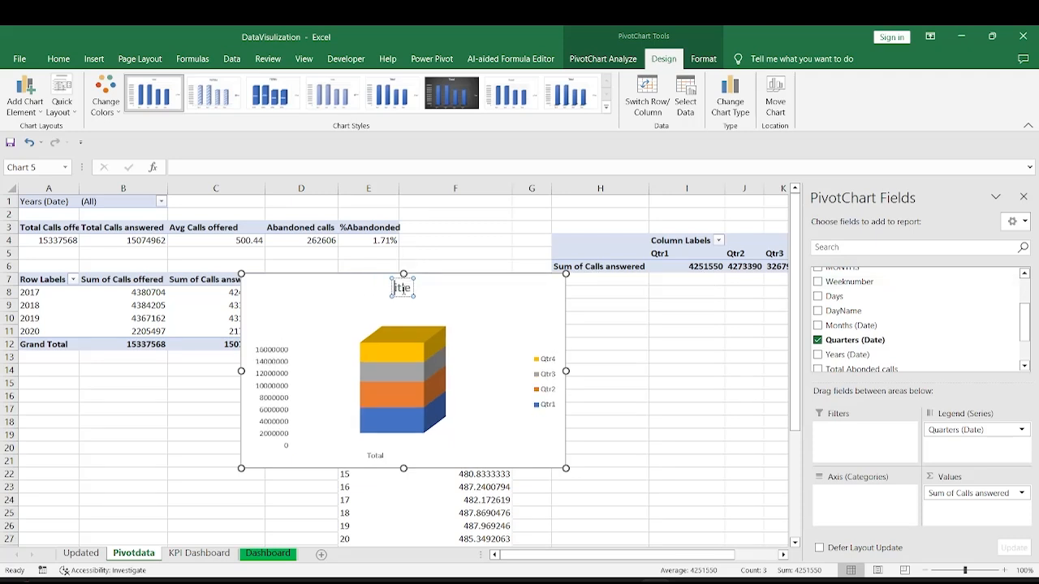
pyautogui.write('Quarterly Calls Answered')
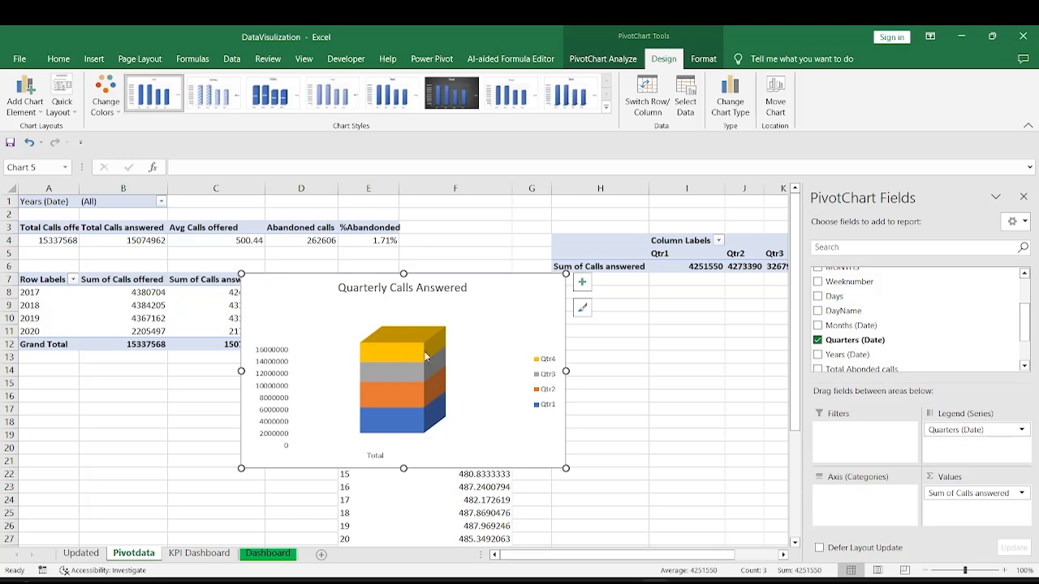
# Remove the legend from the quarterly PivotChart and change its column shape to Full Pyramid.
pyautogui.click(416, 427)
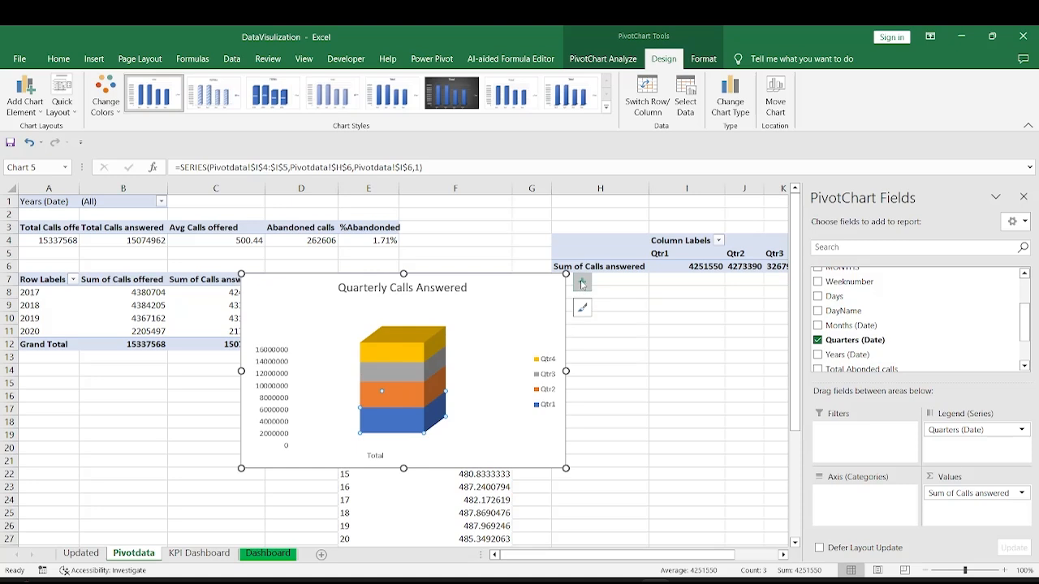
pyautogui.click(581, 283)
pyautogui.click(612, 377)
pyautogui.rightClick(416, 429)
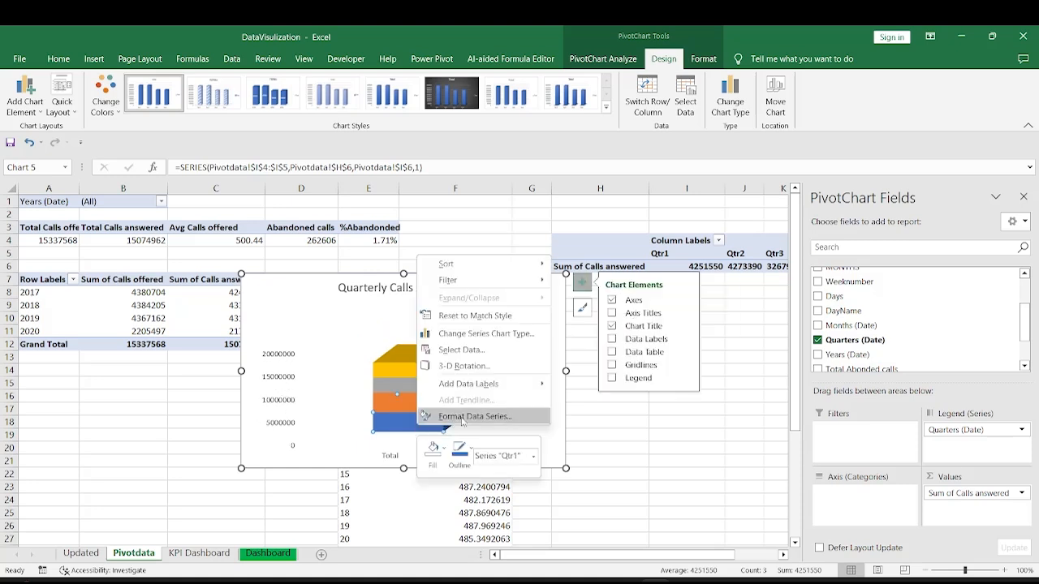
pyautogui.click(474, 416)
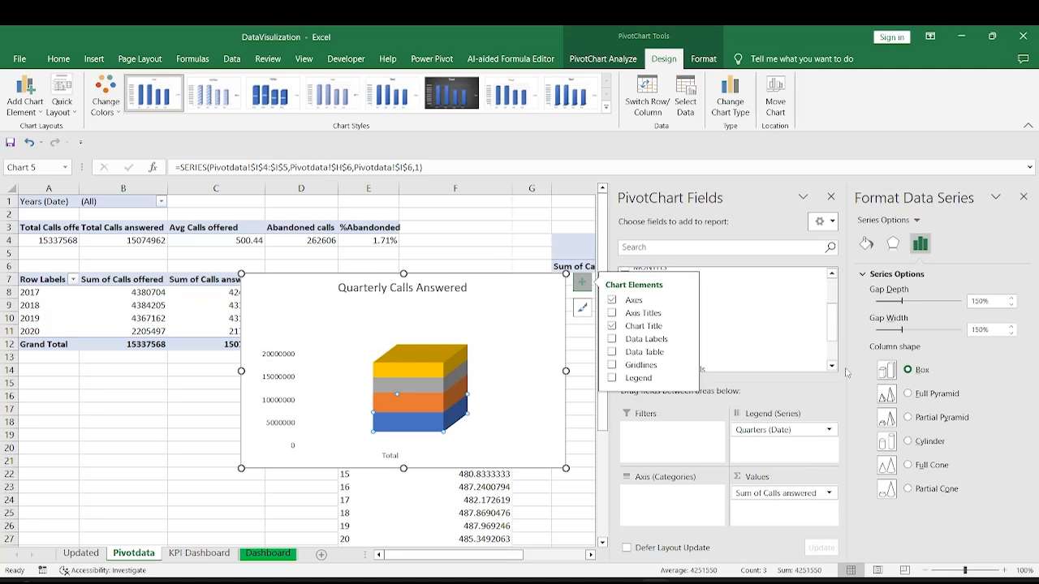
pyautogui.click(911, 396)
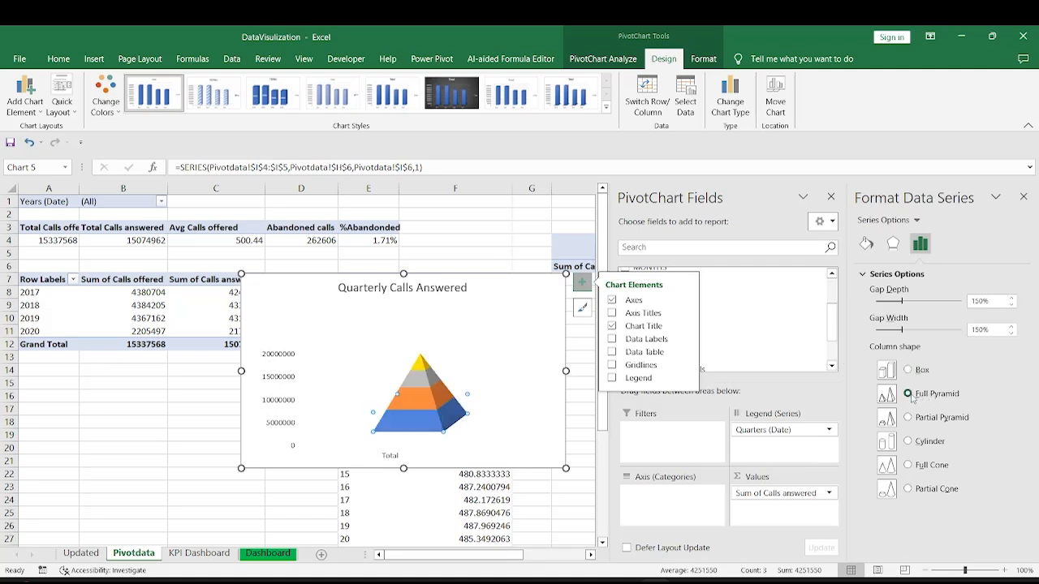
# Put the vertical axis values in reverse order to invert the pyramid, and make the chart taller.
pyautogui.click(286, 394)
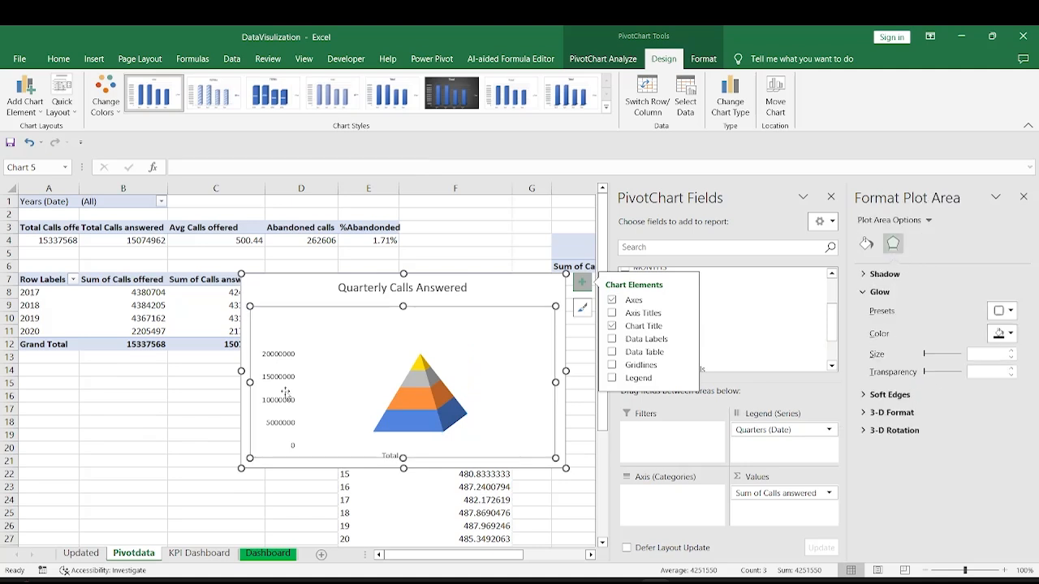
pyautogui.click(282, 401)
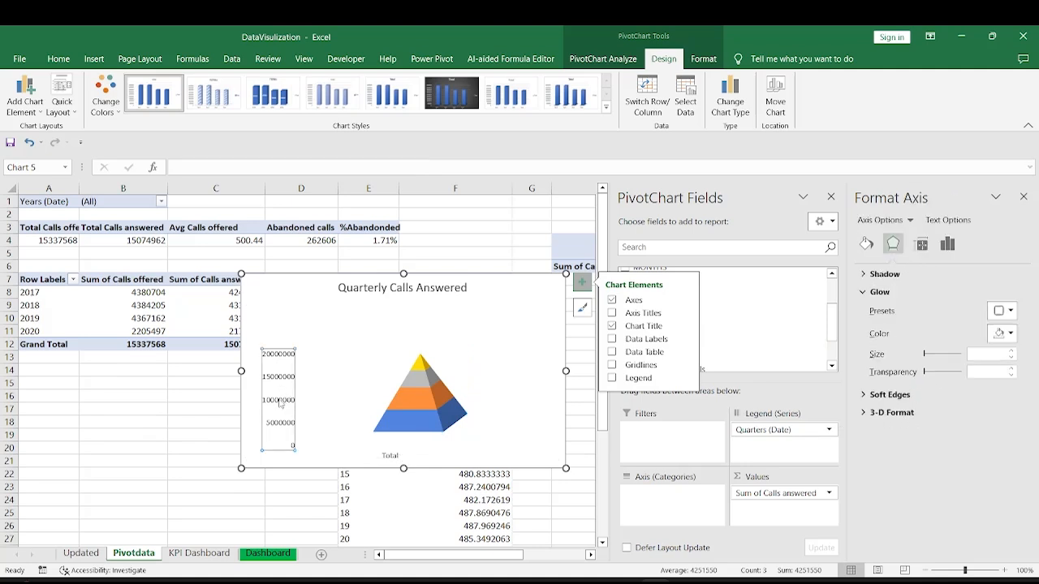
pyautogui.click(947, 245)
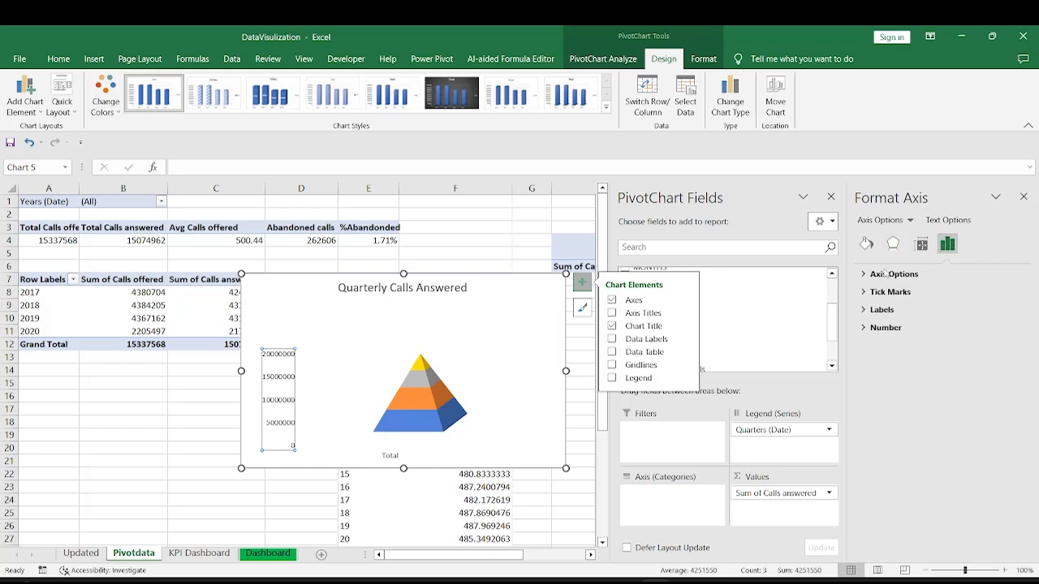
pyautogui.click(863, 276)
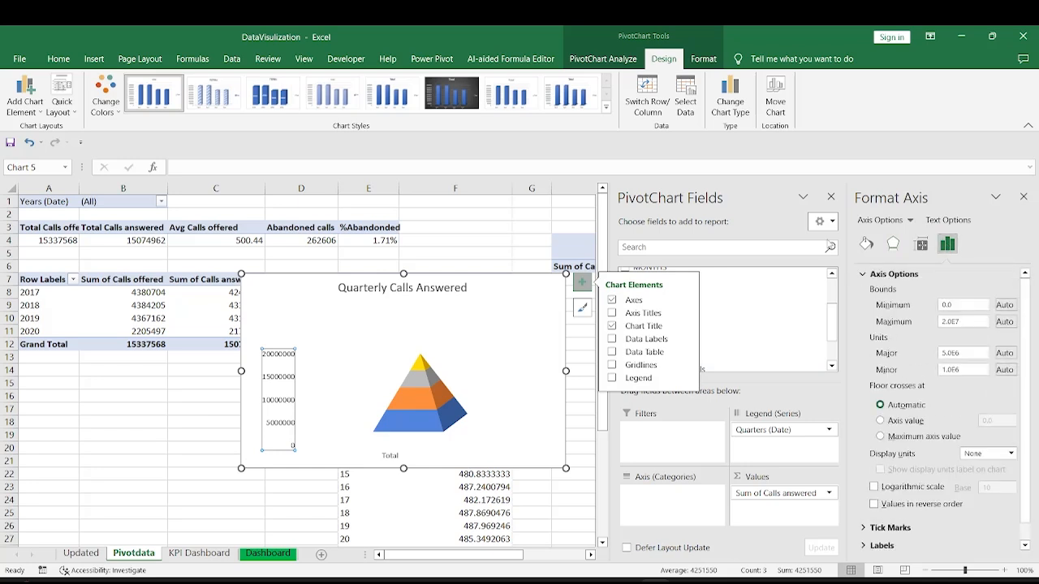
pyautogui.click(874, 503)
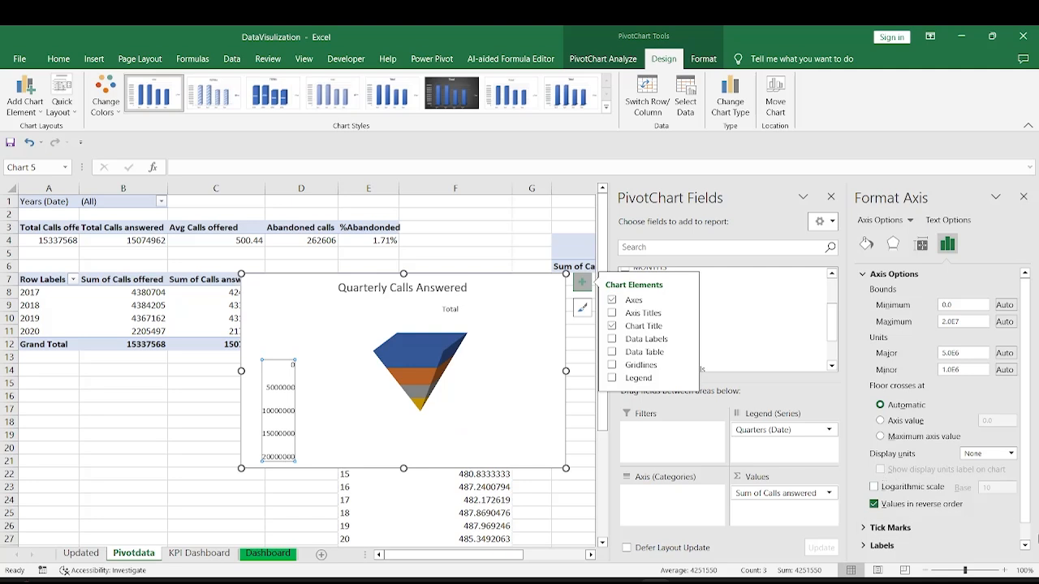
pyautogui.moveTo(427, 359)
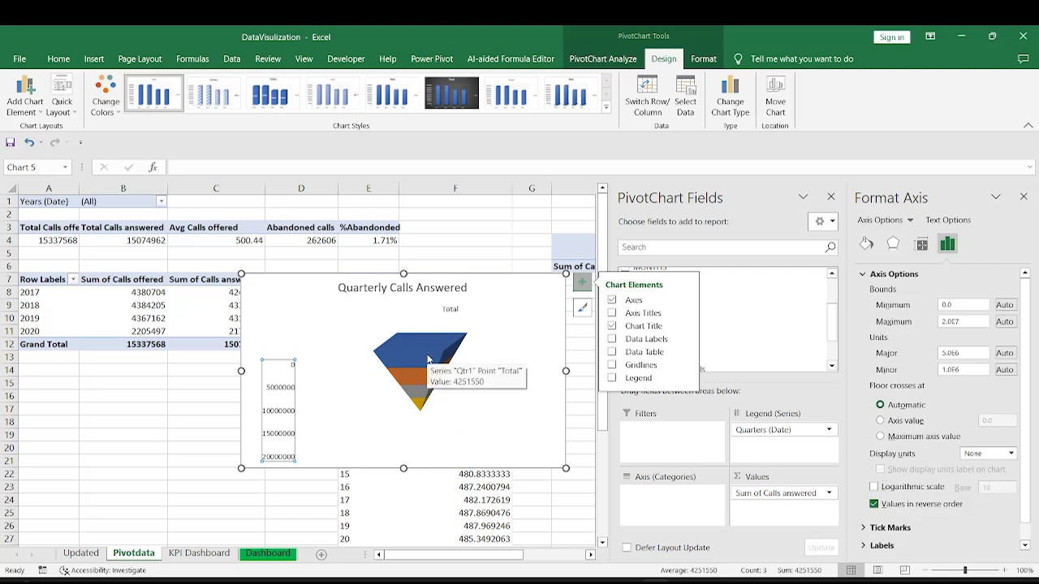
pyautogui.moveTo(404, 468); pyautogui.dragTo(404, 519)
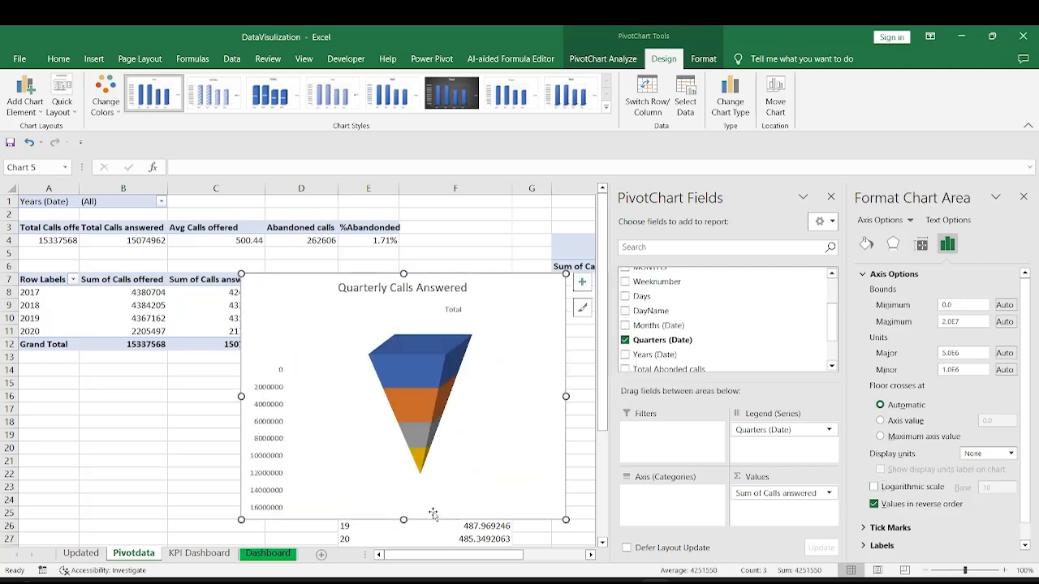
# Hide the axes of the inverted pyramid chart.
pyautogui.click(272, 430)
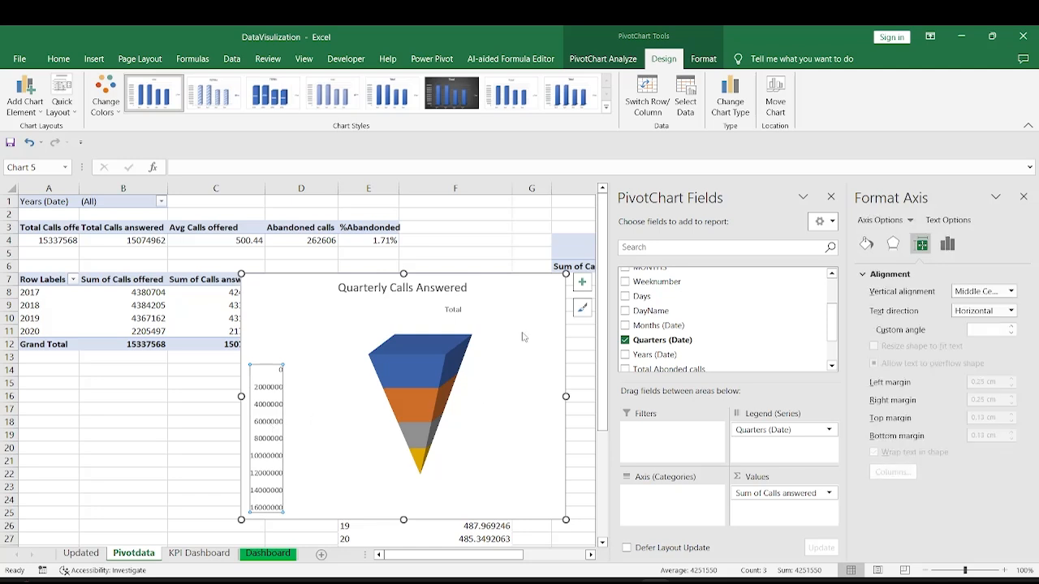
pyautogui.click(582, 282)
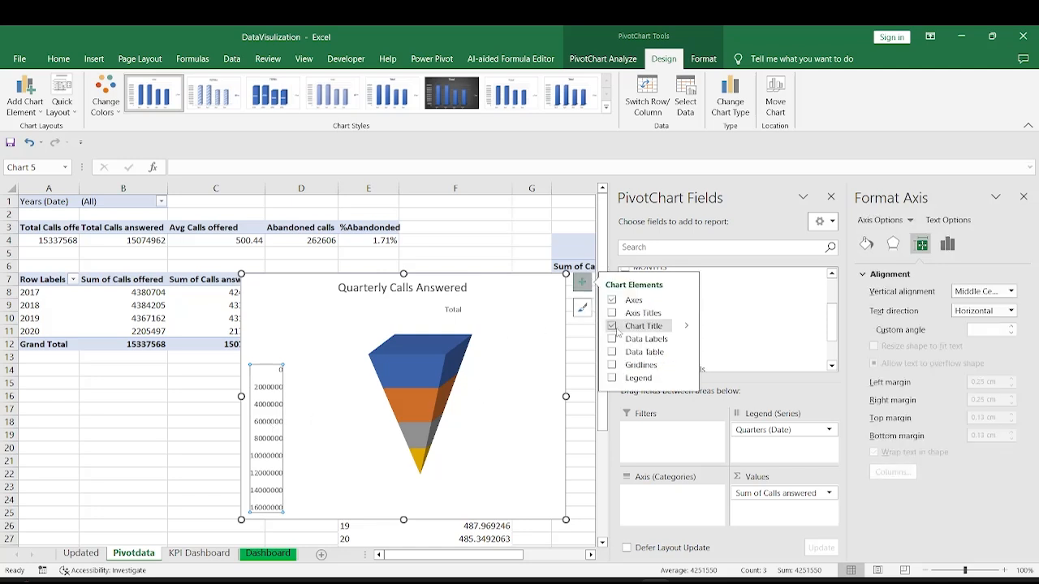
pyautogui.click(612, 313)
pyautogui.click(611, 300)
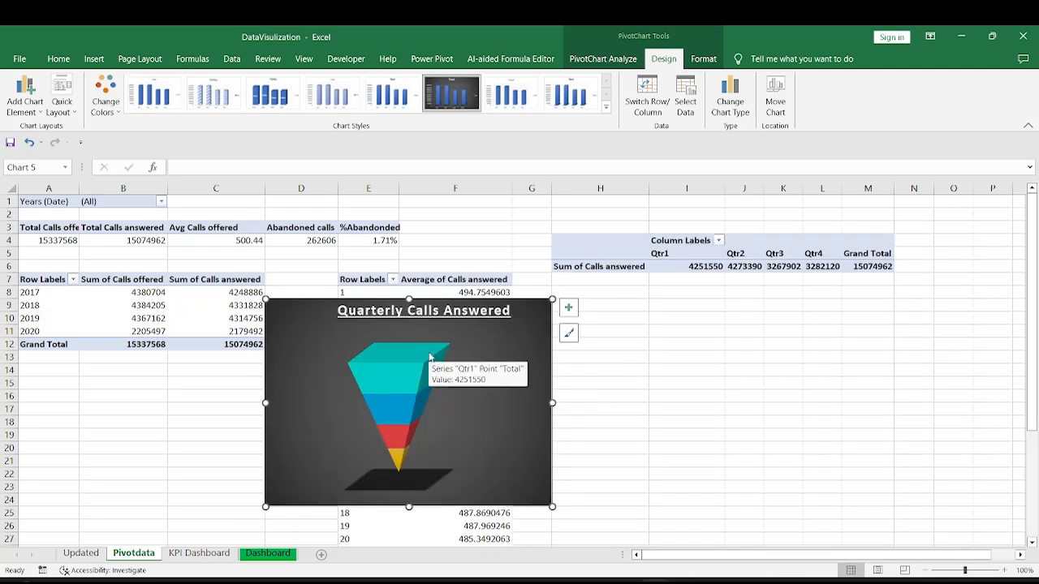
# Shift the Quarterly Calls Answered title slightly left and add data labels showing each quarter's series name.
pyautogui.click(402, 313)
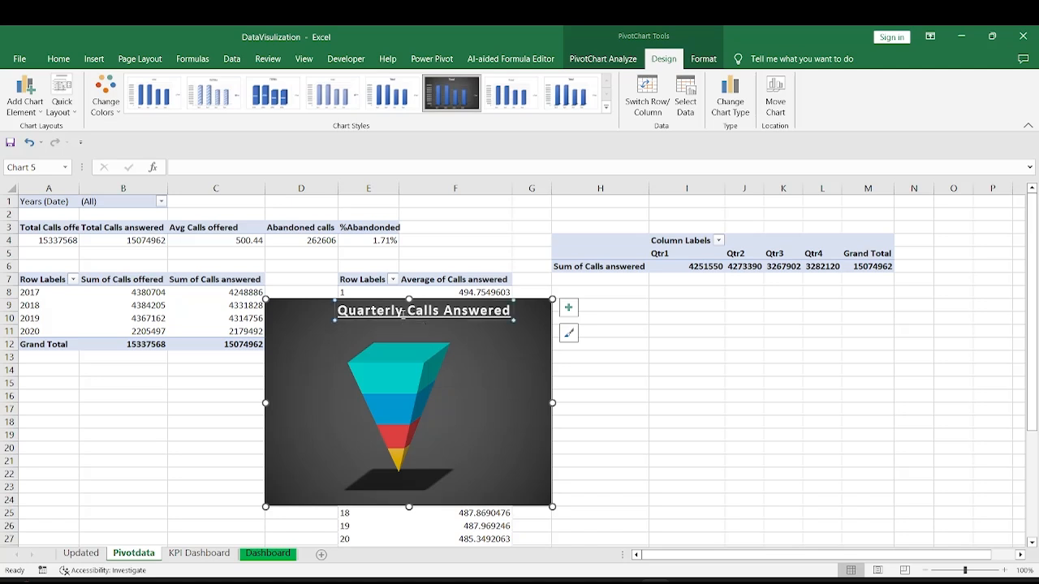
pyautogui.moveTo(428, 322); pyautogui.dragTo(391, 325)
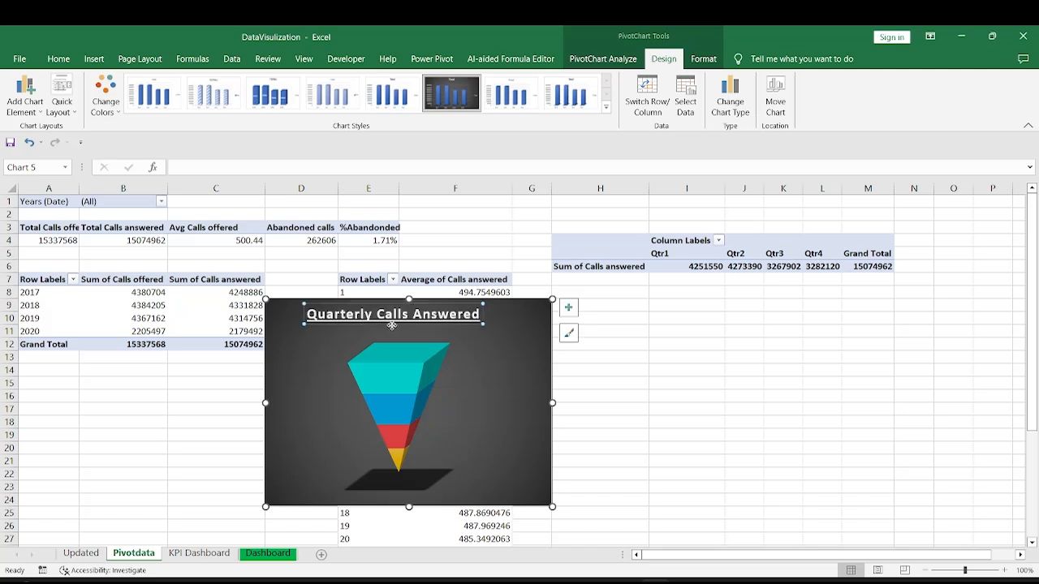
pyautogui.click(393, 372)
pyautogui.click(573, 310)
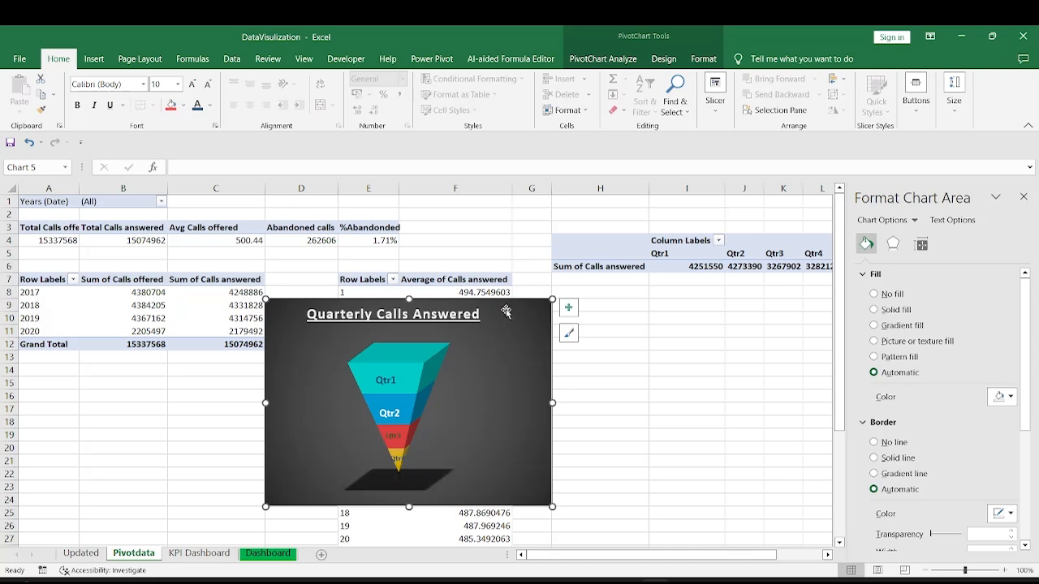
# Apply a yellow 18 pt glow preset to the quarterly chart's chart area.
pyautogui.click(893, 244)
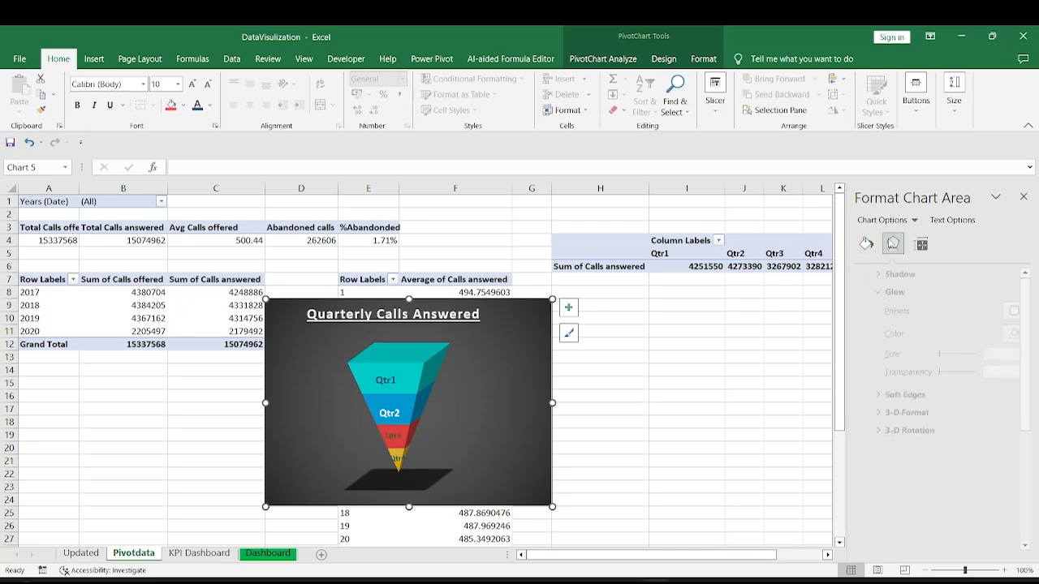
pyautogui.click(1008, 314)
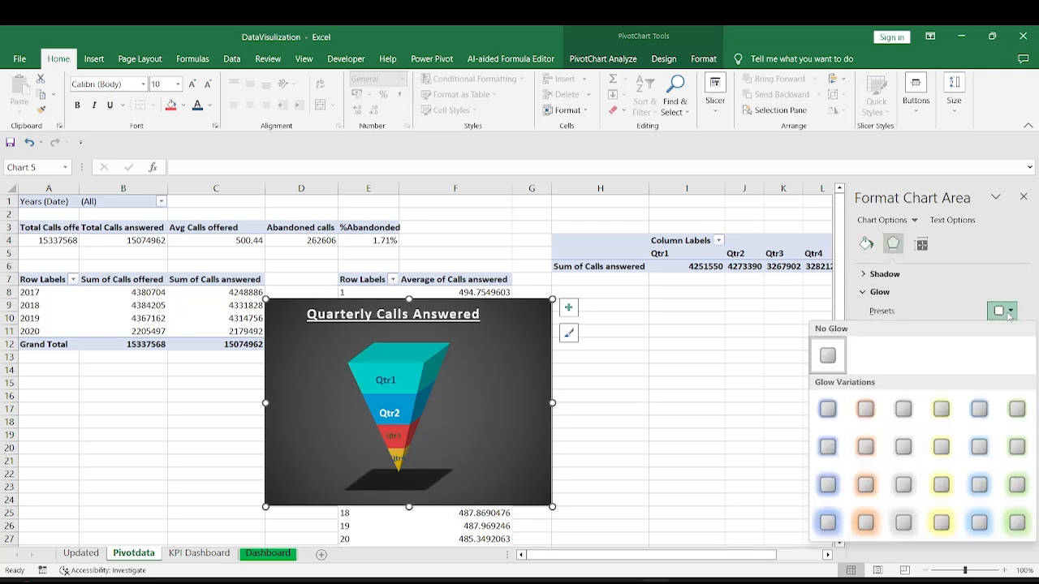
pyautogui.click(943, 529)
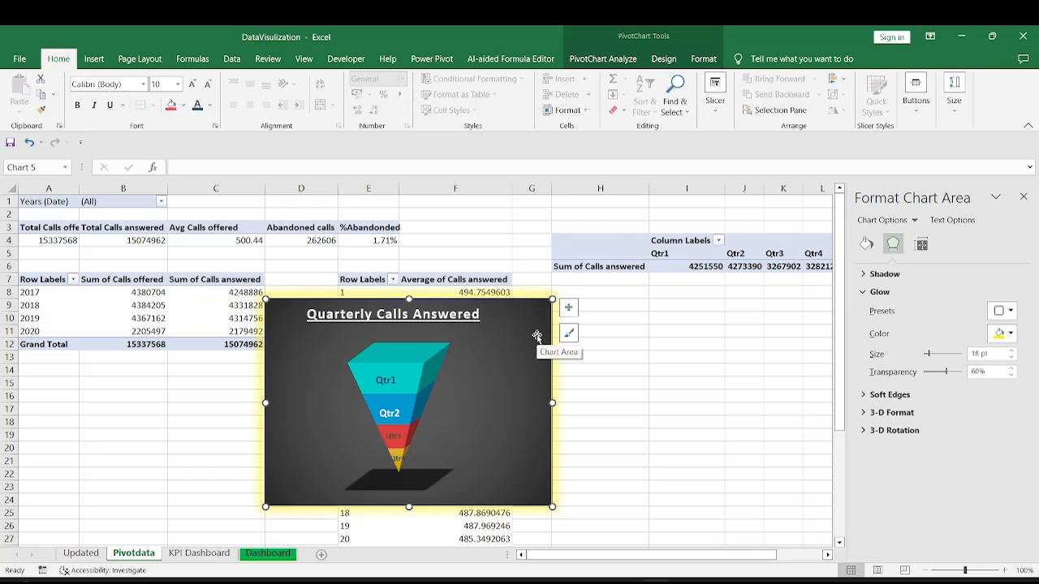
# Move the quarterly chart from Pivotdata to the Dashboard sheet, placing it beside the Average calls per day chart.
pyautogui.hotkey('ctrl', 'x')
pyautogui.click(268, 552)
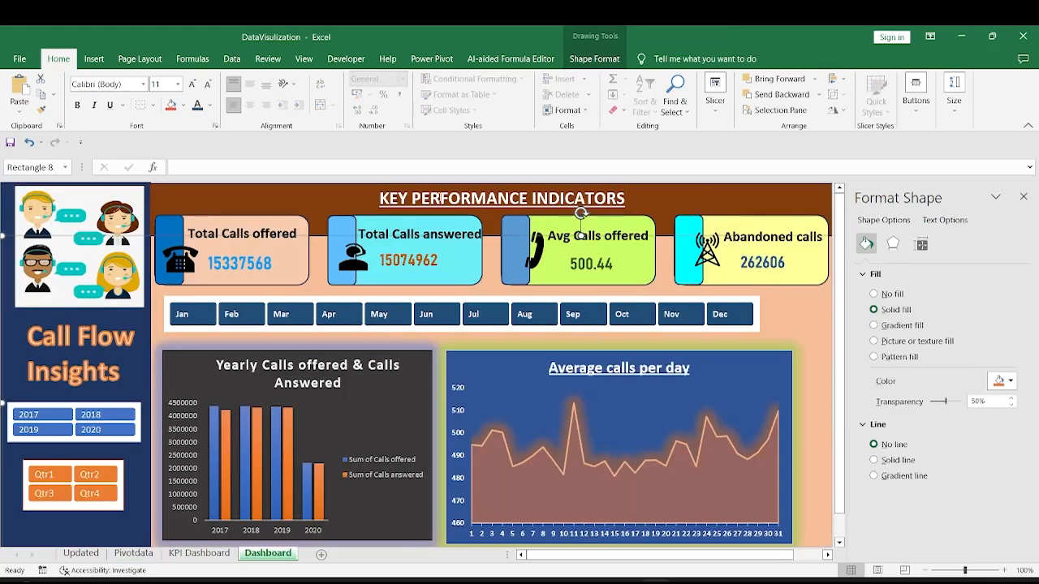
pyautogui.click(1023, 197)
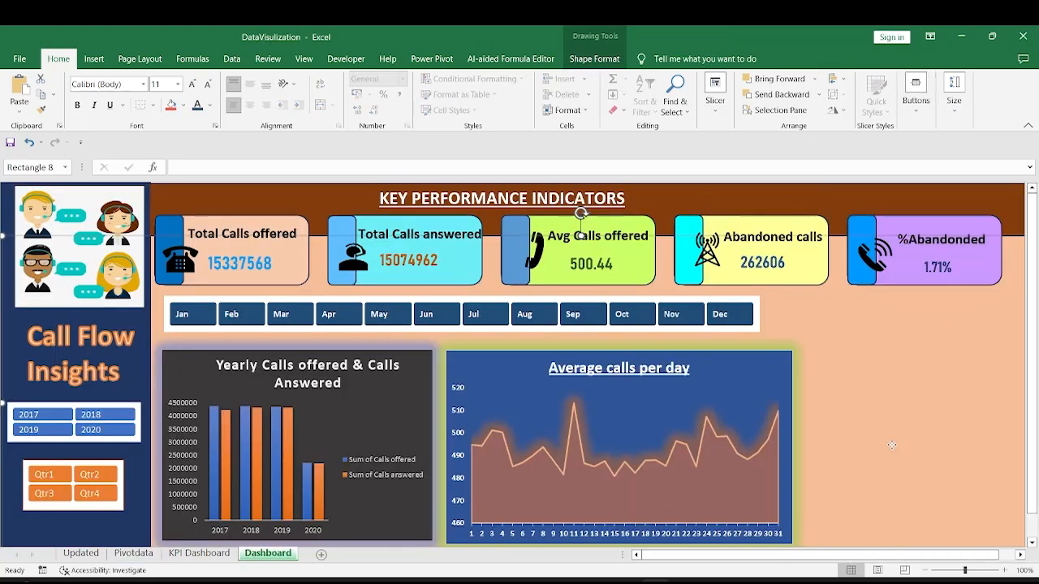
pyautogui.hotkey('ctrl', 'v')
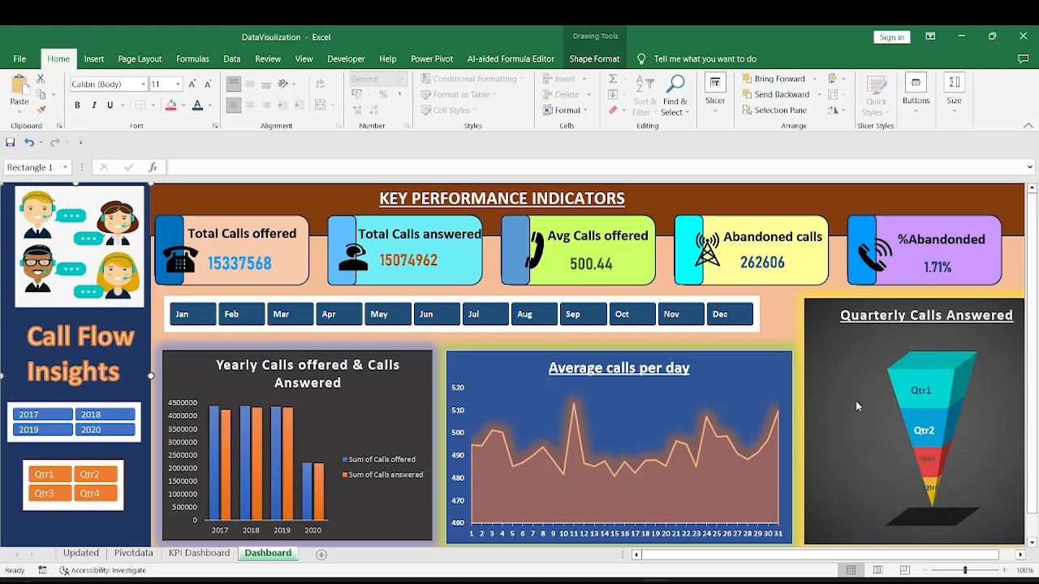
# Connect the Months (Date) slicer to PivotTable5 through its report connections.
pyautogui.rightClick(709, 331)
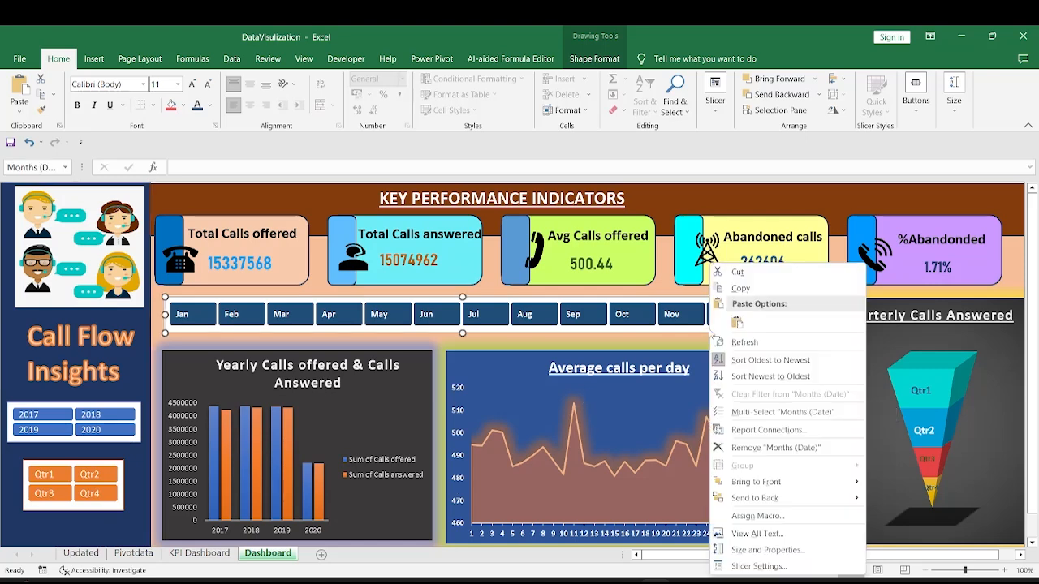
pyautogui.click(763, 430)
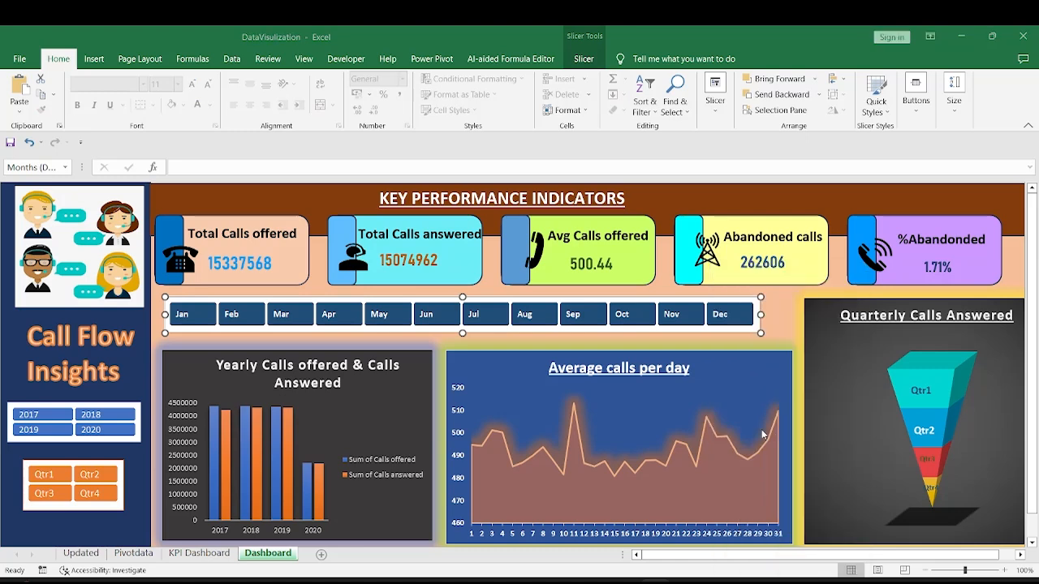
pyautogui.scroll(-1, 868, 439)
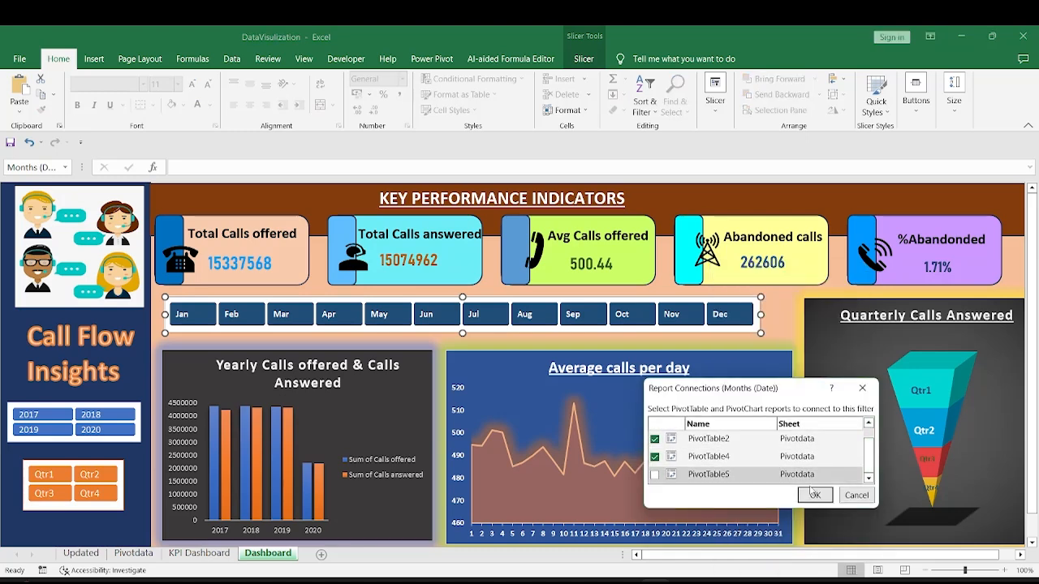
pyautogui.click(653, 475)
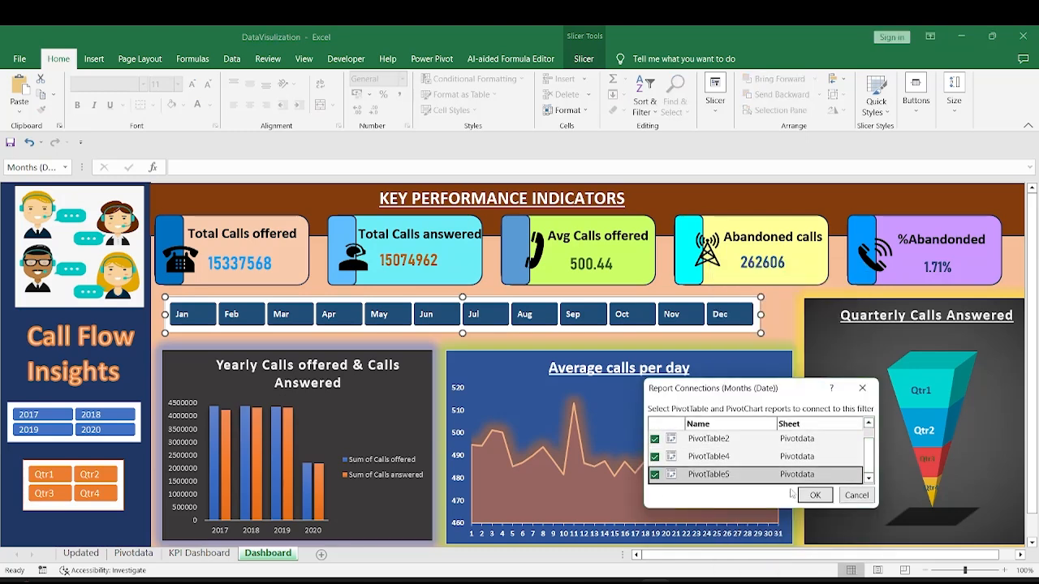
pyautogui.click(815, 495)
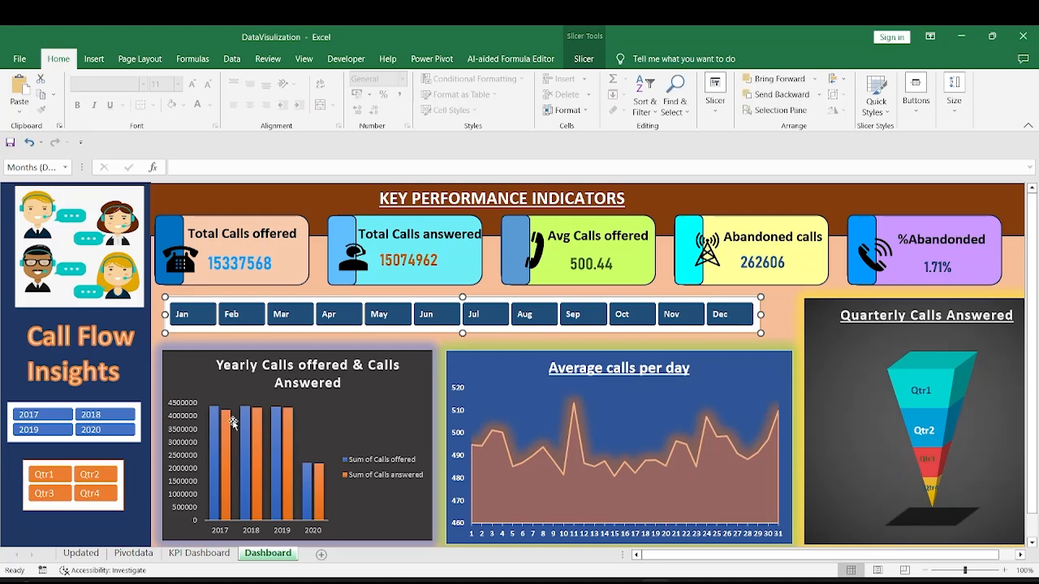
# Connect the Years (Date) slicer to PivotTable5 through its report connections.
pyautogui.rightClick(116, 442)
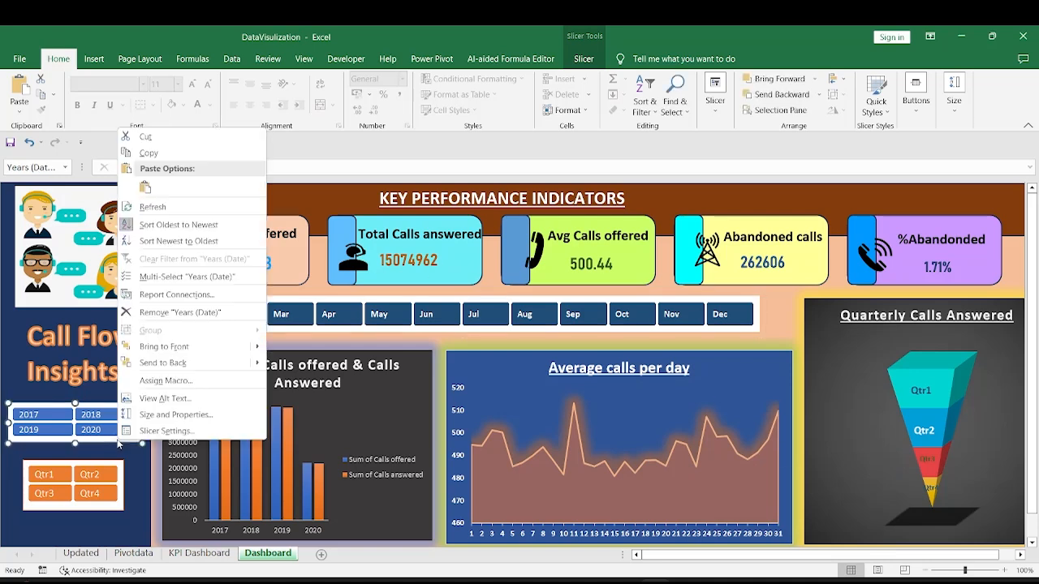
pyautogui.click(176, 295)
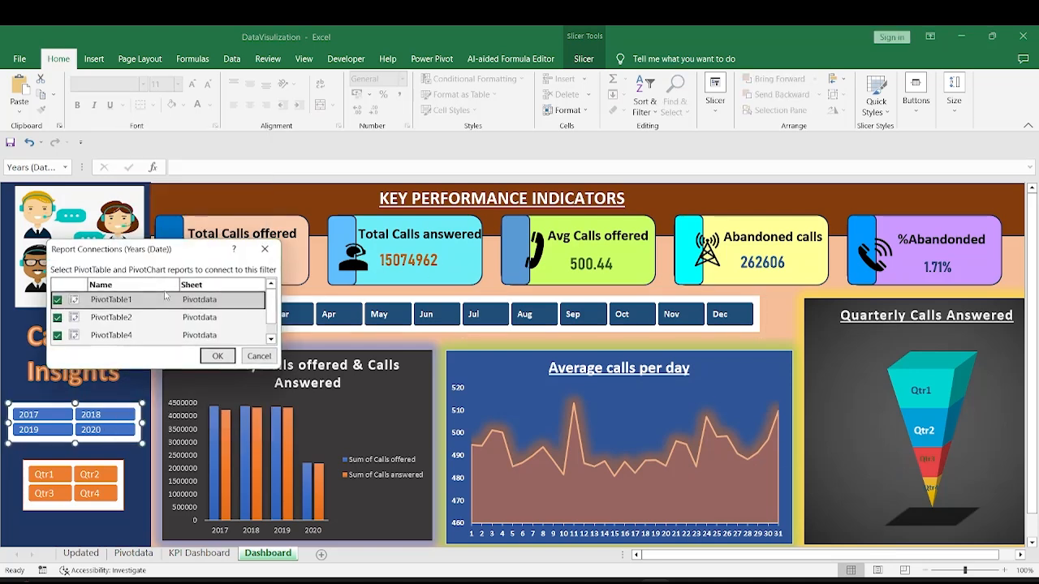
pyautogui.scroll(-1, 276, 308)
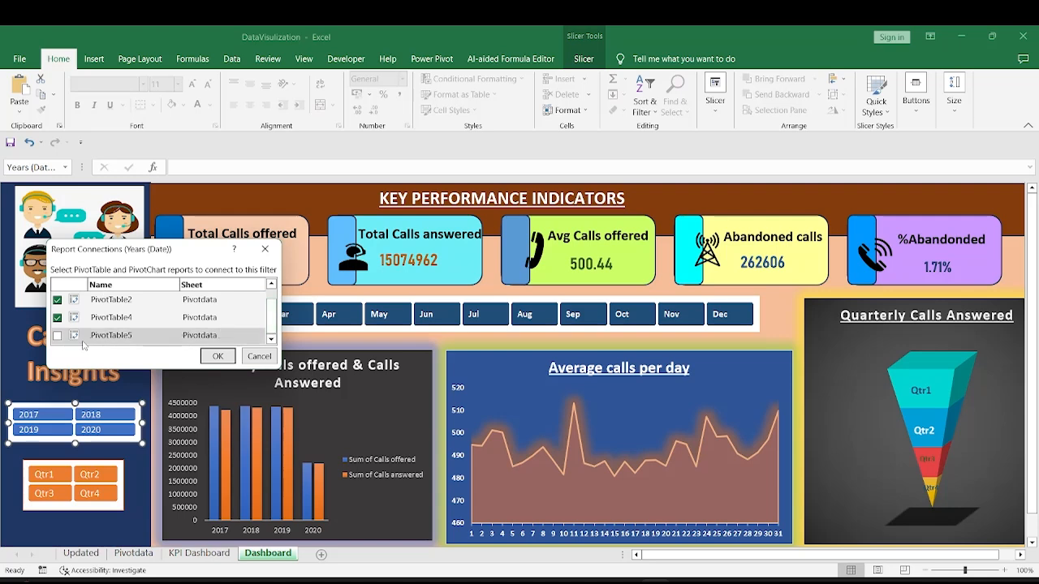
pyautogui.click(57, 335)
pyautogui.click(215, 357)
# Test the Years slicer by excluding 2017, 2018 and 2019, add 2019 back beside 2020, and inspect the quarterly chart's Qtr2 segment.
pyautogui.click(27, 415)
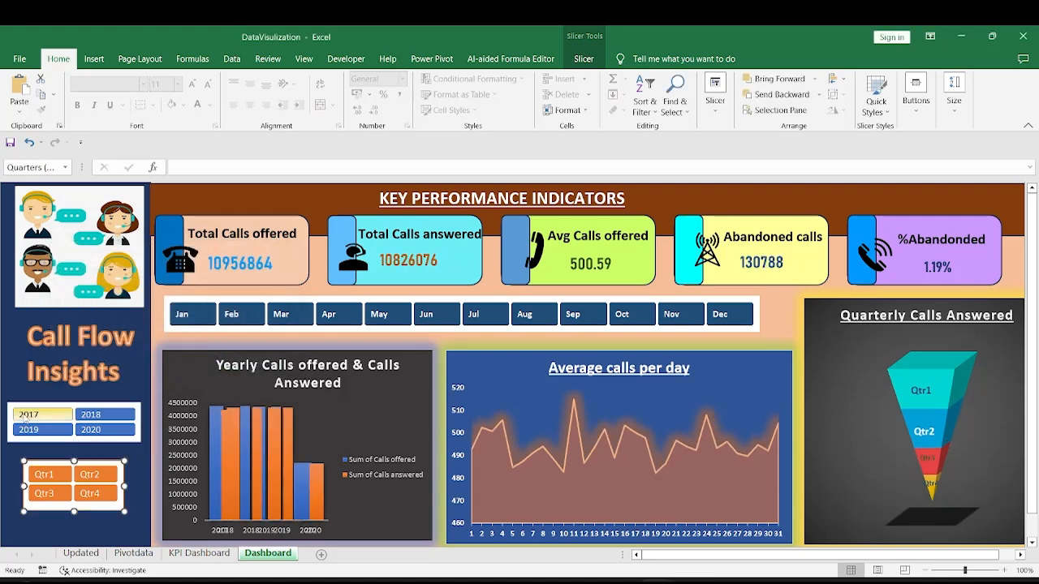
pyautogui.click(110, 416)
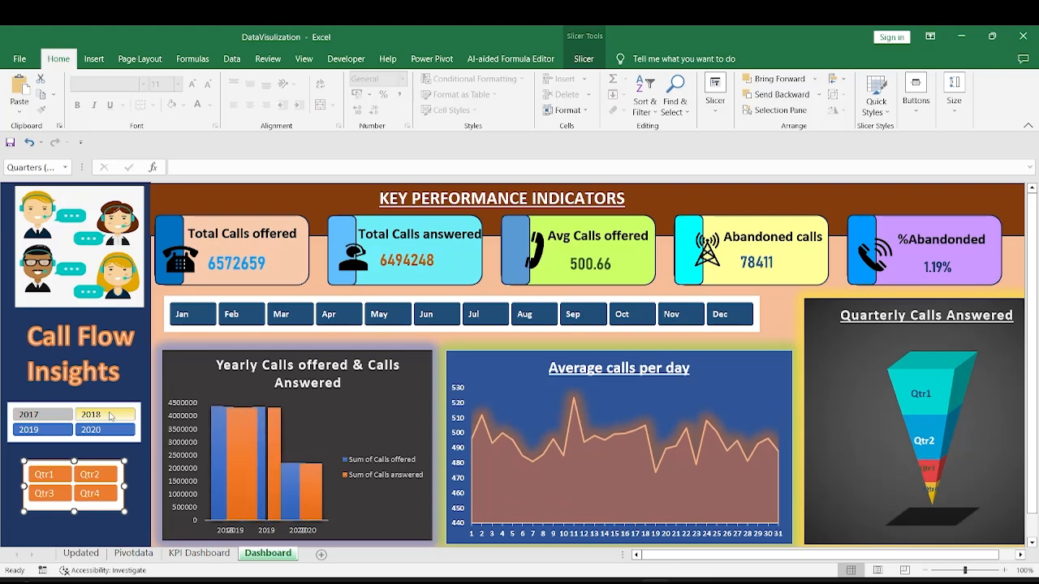
pyautogui.click(36, 433)
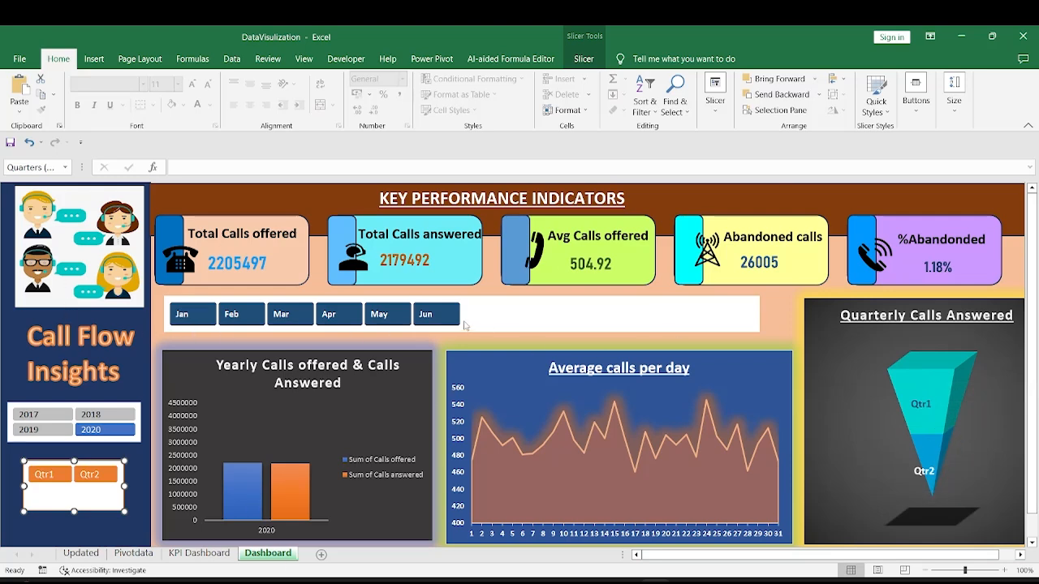
pyautogui.keyDown('ctrl'); pyautogui.click(42, 429); pyautogui.keyUp('ctrl')
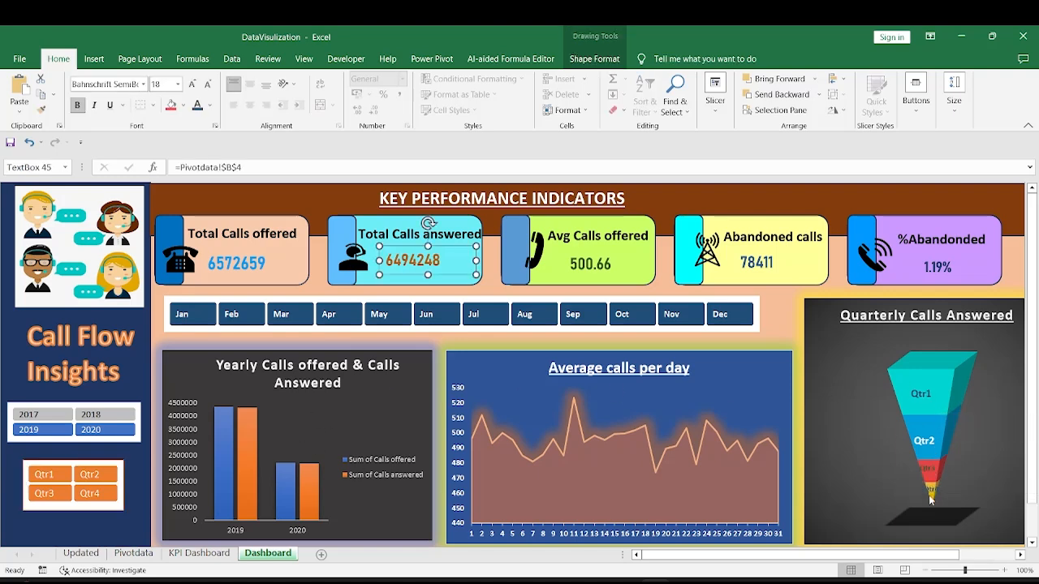
pyautogui.moveTo(934, 498)
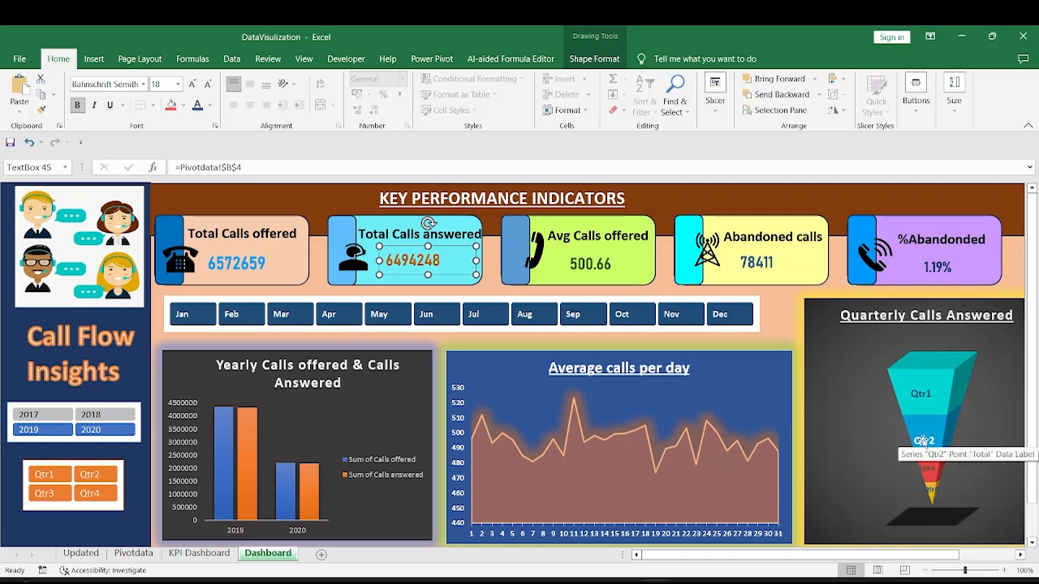
pyautogui.moveTo(926, 455)
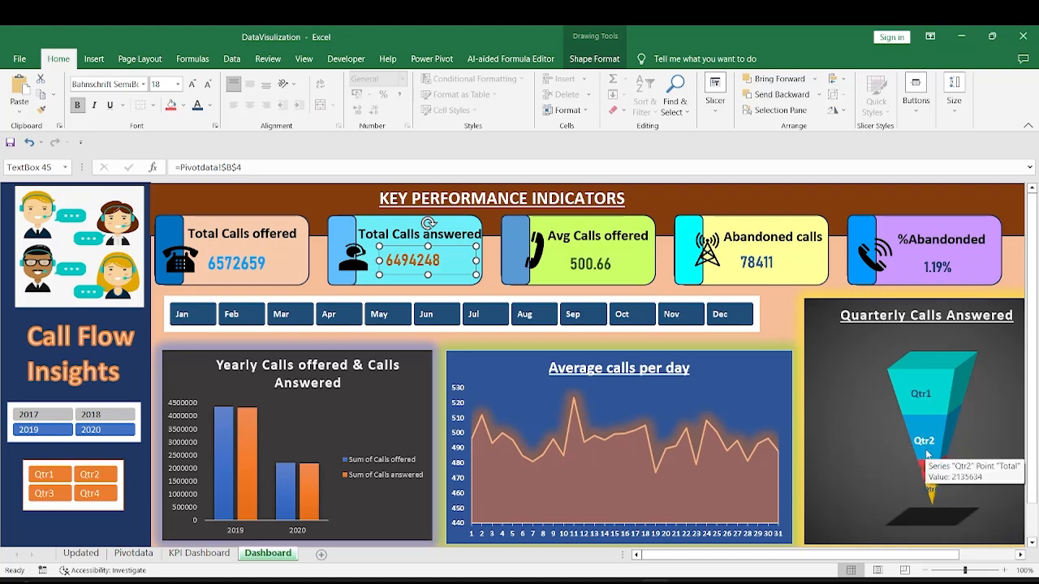